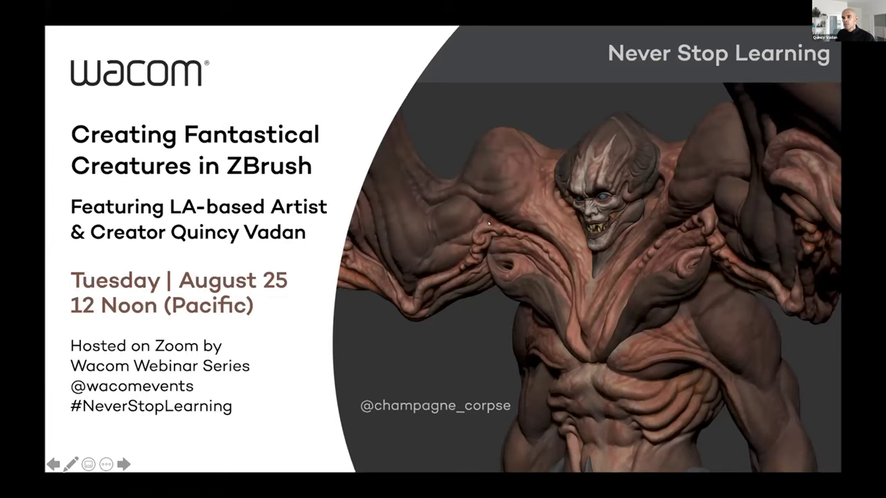
- Exit the finished slide show and return to editing the presentation
left_click(449, 243)
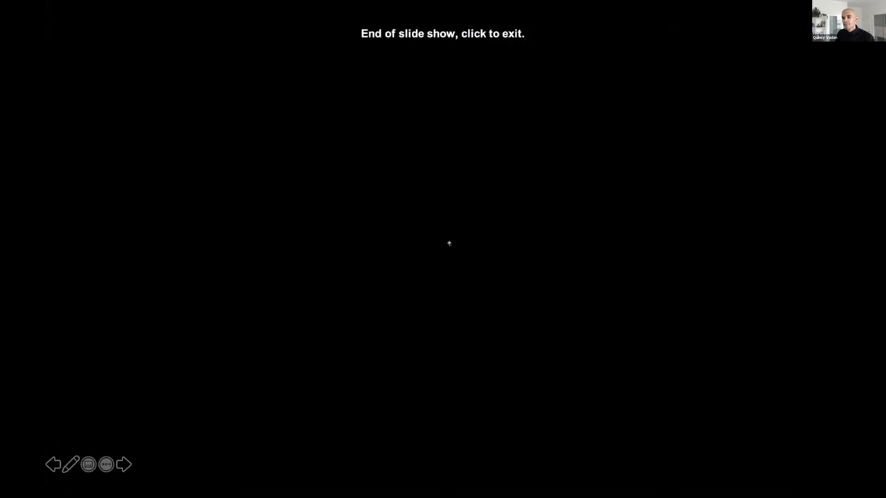
left_click(449, 243)
left_click(696, 460)
left_click(588, 359)
key("Right")
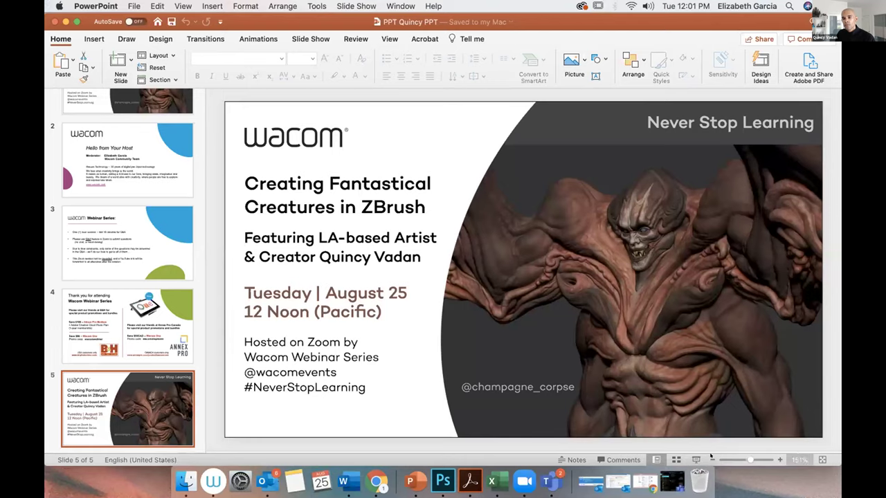
key("super+Return")
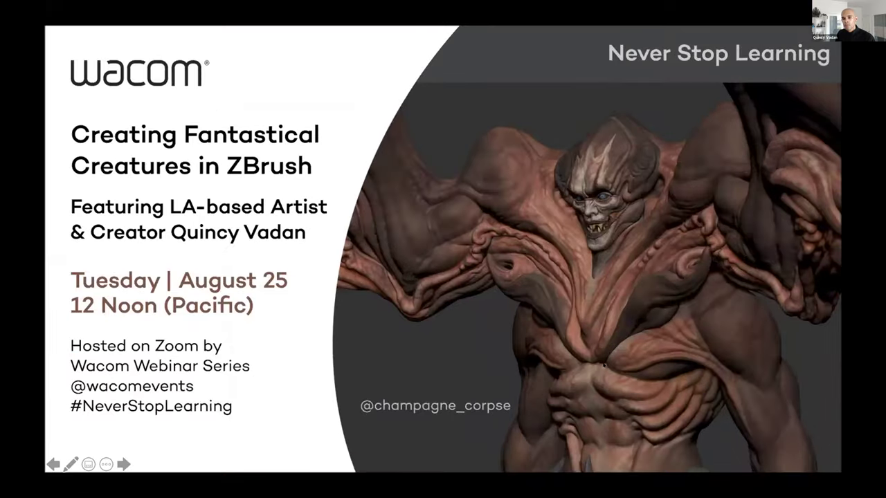
key("Right")
key("Left")
key("Right")
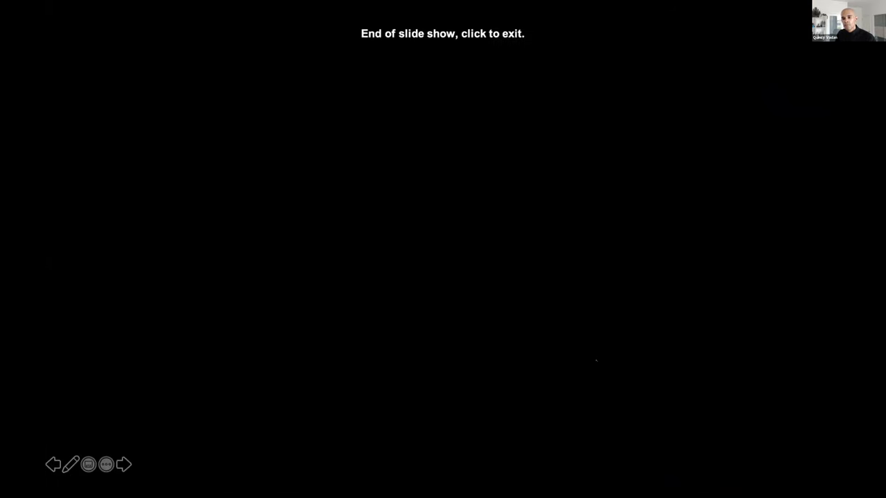
key("Right")
- Run the slide show from slide 1 and advance through the host, webinar and promotion slides to the closing title slide
key("Home")
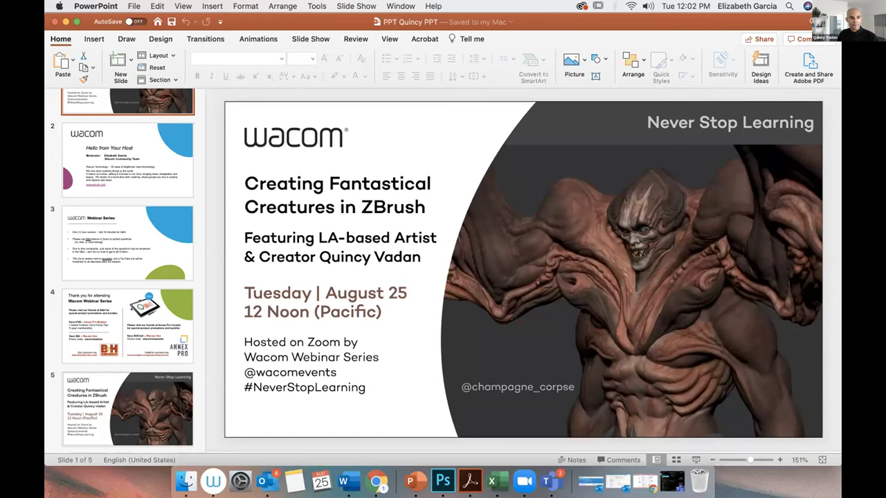
left_click(696, 459)
key("Right")
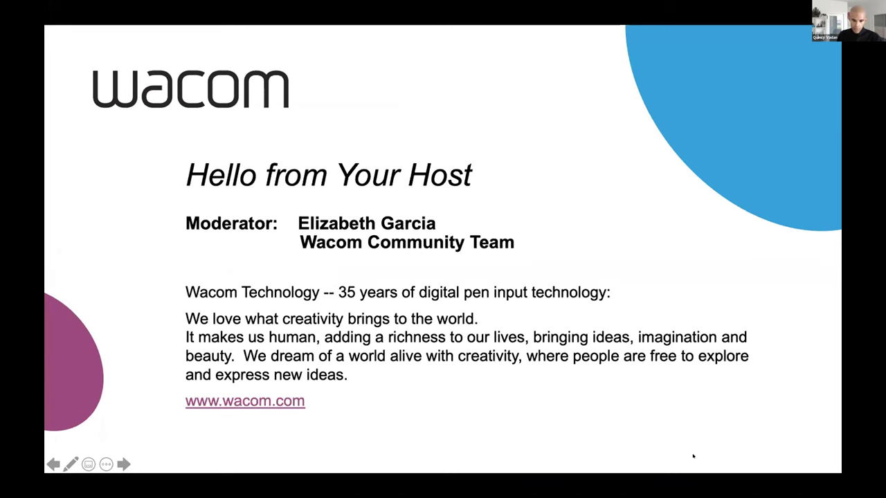
key("Right")
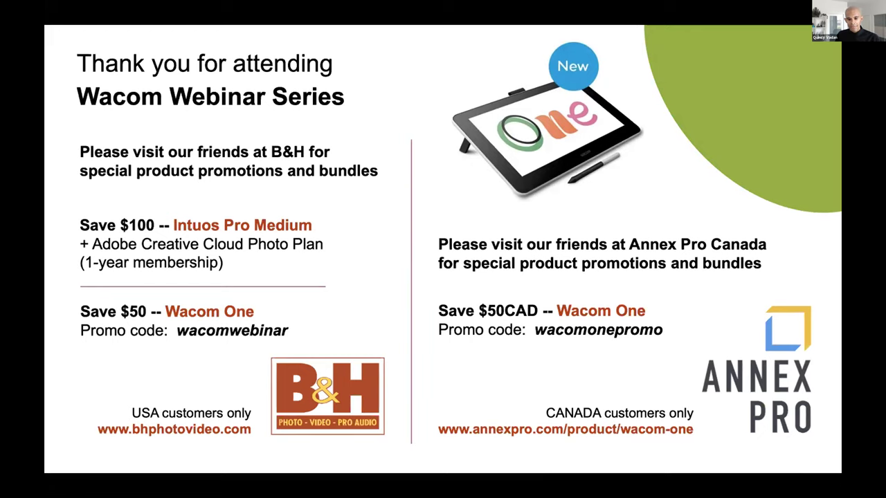
key("Right")
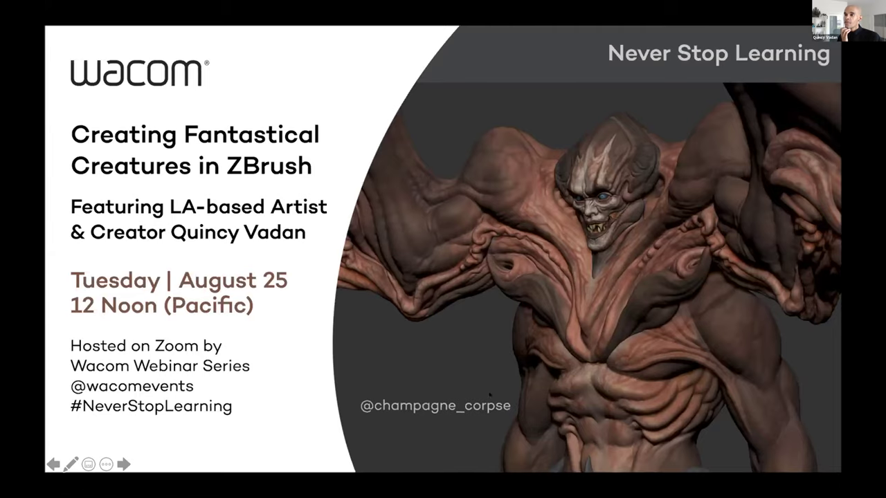
- End the slide show and minimize the presentation window
left_click(474, 331)
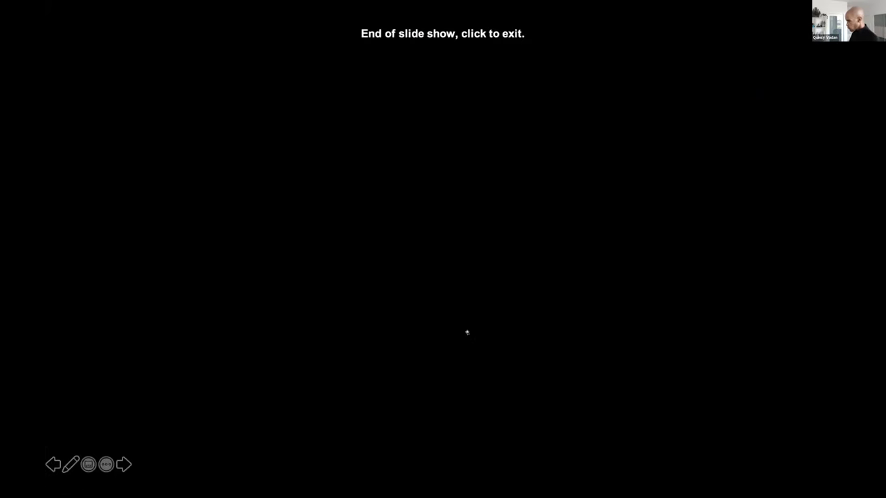
left_click(467, 332)
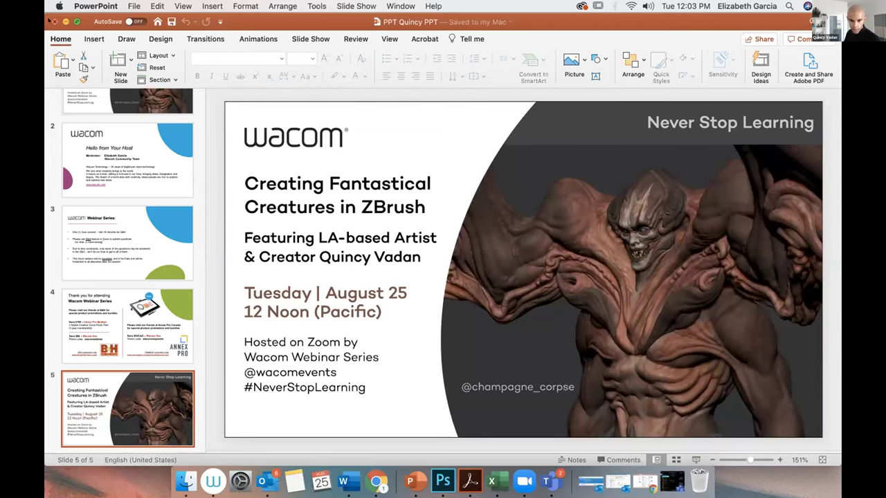
left_click(65, 21)
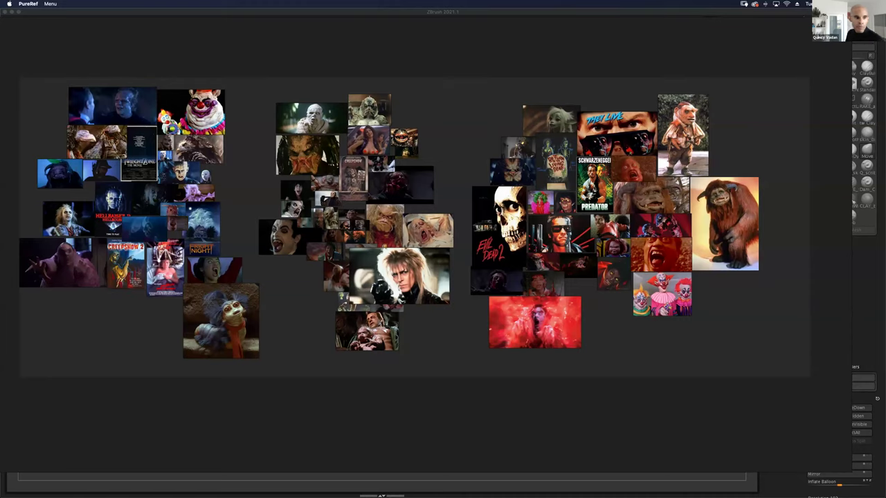
- In PureRef, examine the board's first cluster of film creatures, around the Twilight Zone, Hellraiser II and Creepshow 2 posters
mouse_move(264, 137)
right_mouse_down()
mouse_move(274, 135)
mouse_move(265, 133)
right_mouse_up()
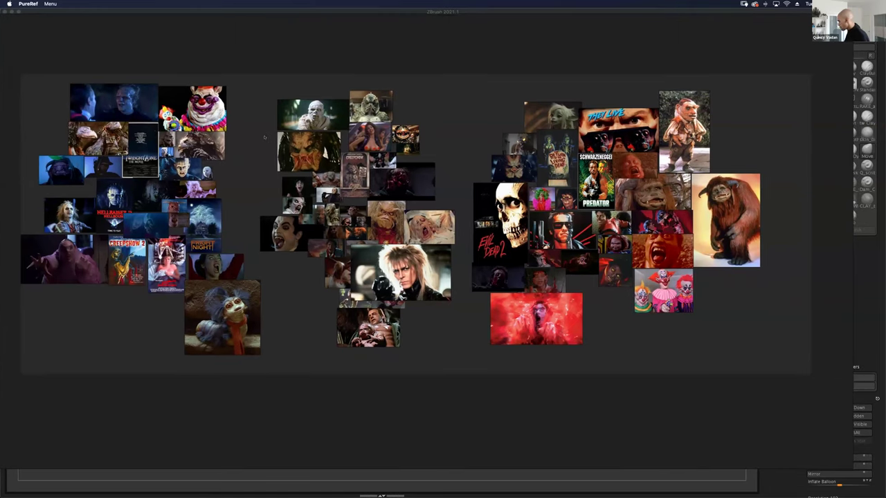
scroll(264, 136, "up", 3)
mouse_move(265, 137)
right_mouse_down()
mouse_move(324, 131)
mouse_move(260, 133)
right_mouse_up()
middle_click_drag(260, 133, 312, 131)
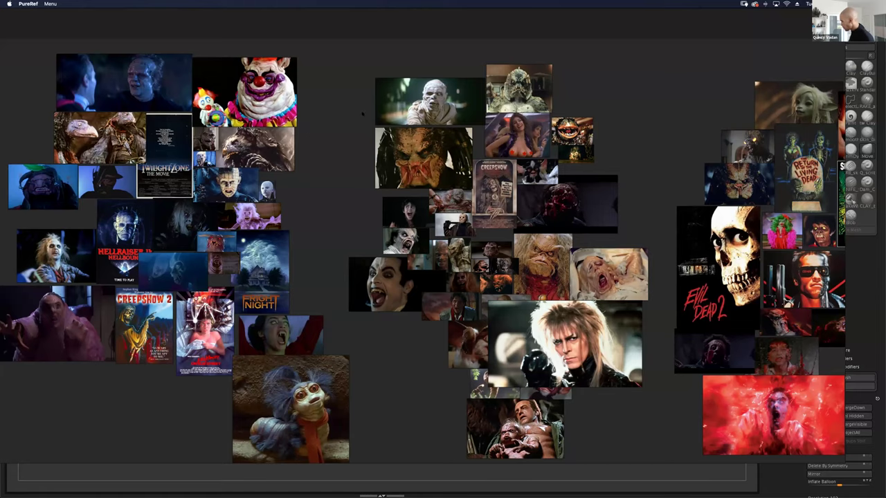
middle_click_drag(335, 145, 396, 142)
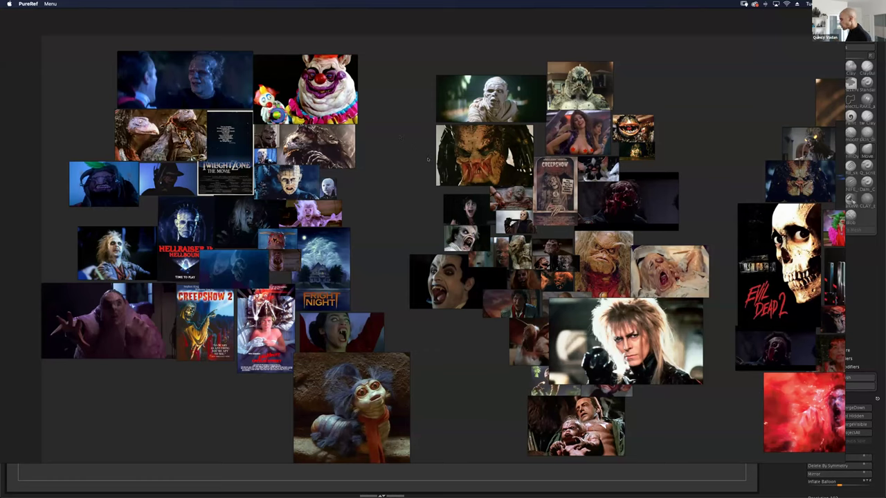
scroll(427, 161, "up", 2)
scroll(373, 165, "up", 2)
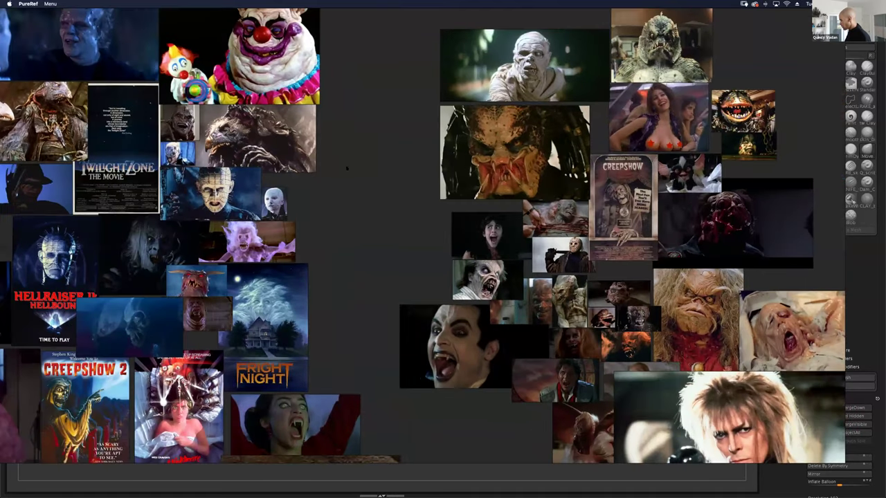
middle_click_drag(369, 146, 490, 153)
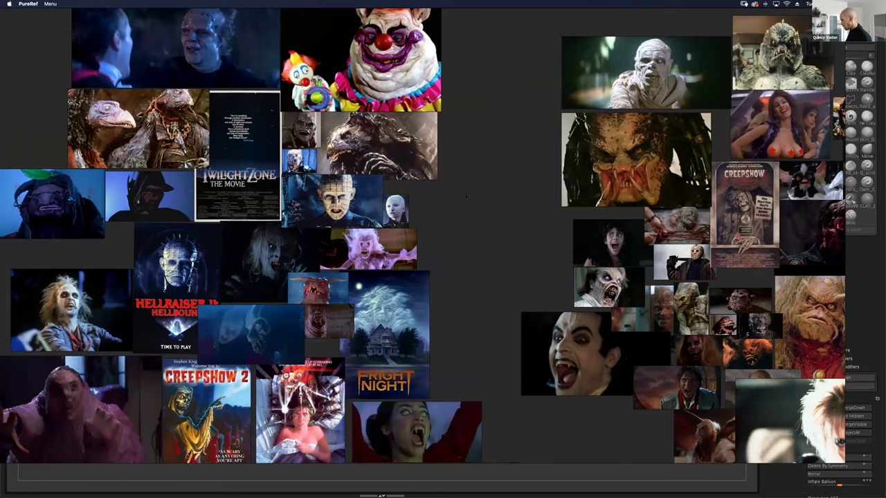
scroll(467, 198, "up", 2)
scroll(471, 193, "down", 2)
scroll(471, 192, "left", 2)
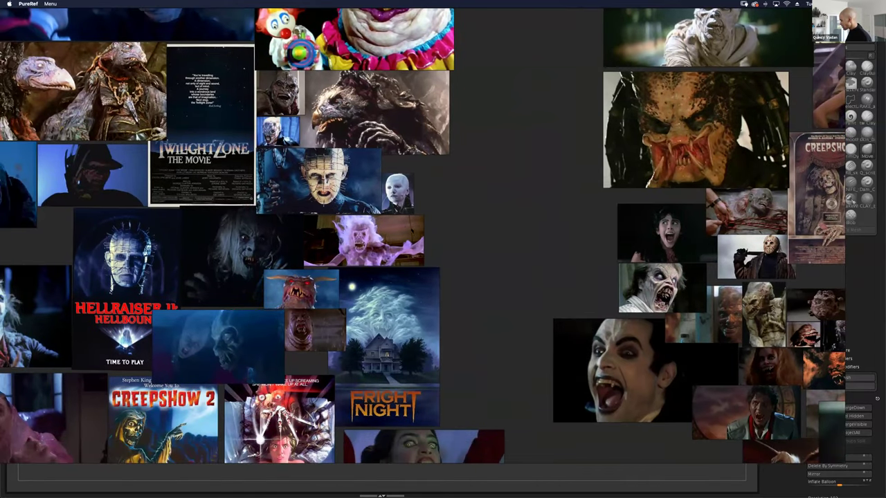
scroll(419, 224, "down", 1)
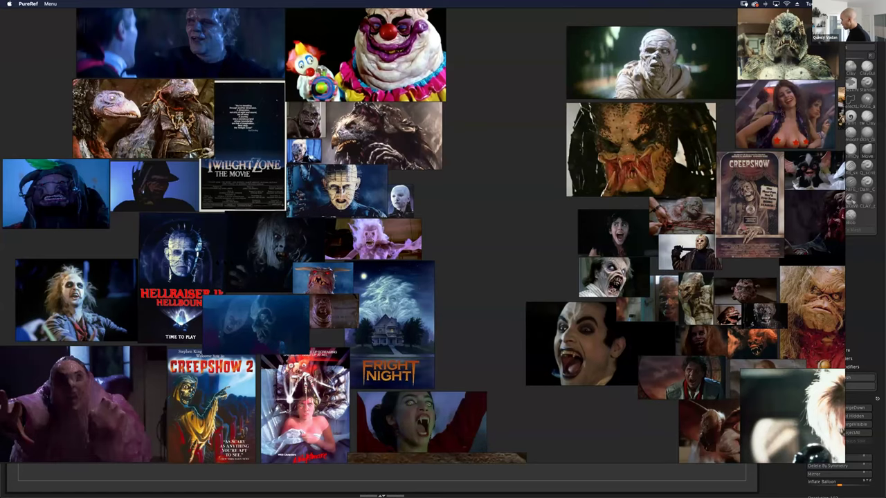
- Examine the board's middle cluster of references, from the Creepshow poster down to the large blond-haired character portrait
middle_click_drag(461, 160, 134, 175)
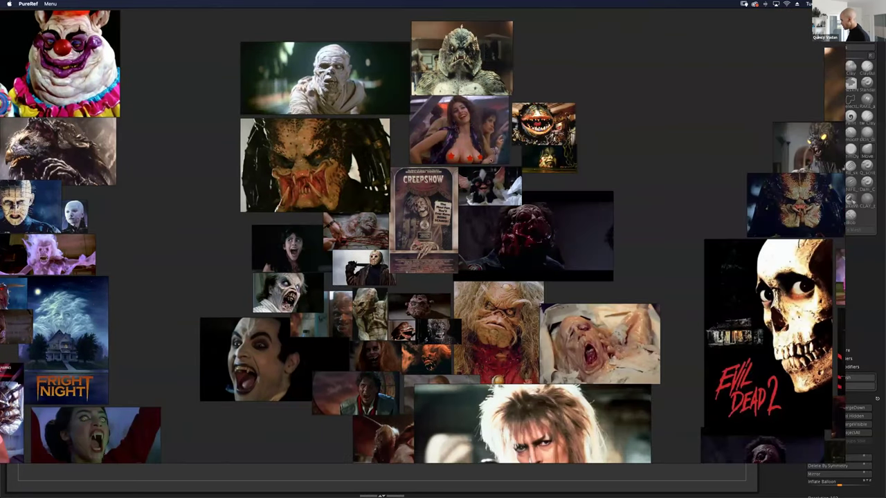
middle_click_drag(635, 270, 603, 219)
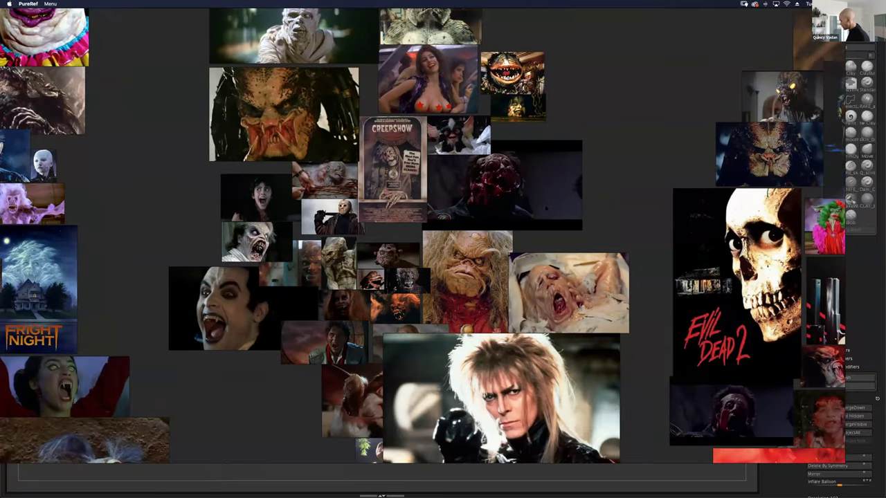
scroll(665, 381, "up", 3)
middle_click_drag(666, 380, 724, 271)
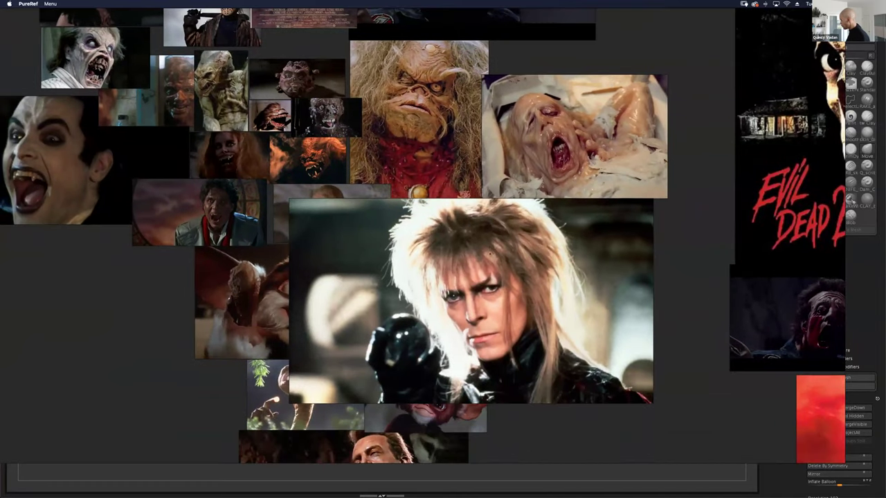
middle_click_drag(376, 86, 418, 190)
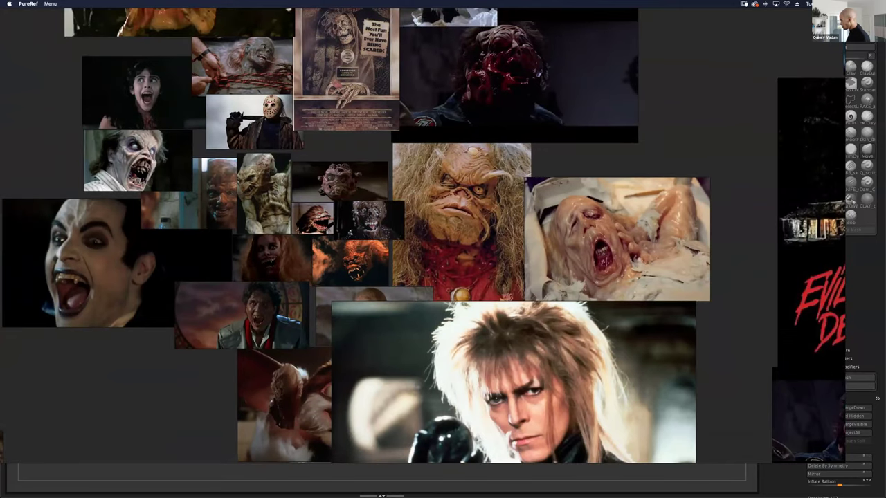
scroll(123, 212, "down", 5)
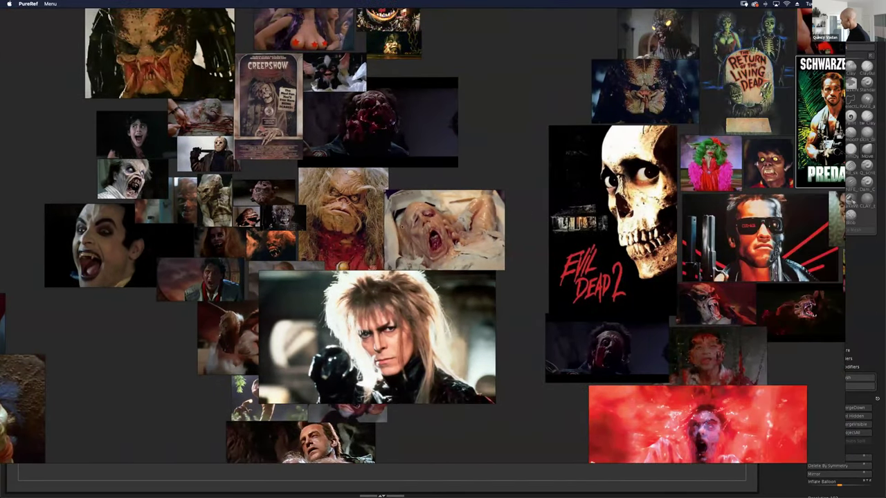
- View the board's third cluster, from the Evil Dead 2 poster across to the full-body horned, furry creature
middle_click_drag(526, 231, 85, 279)
middle_click_drag(446, 171, 433, 198)
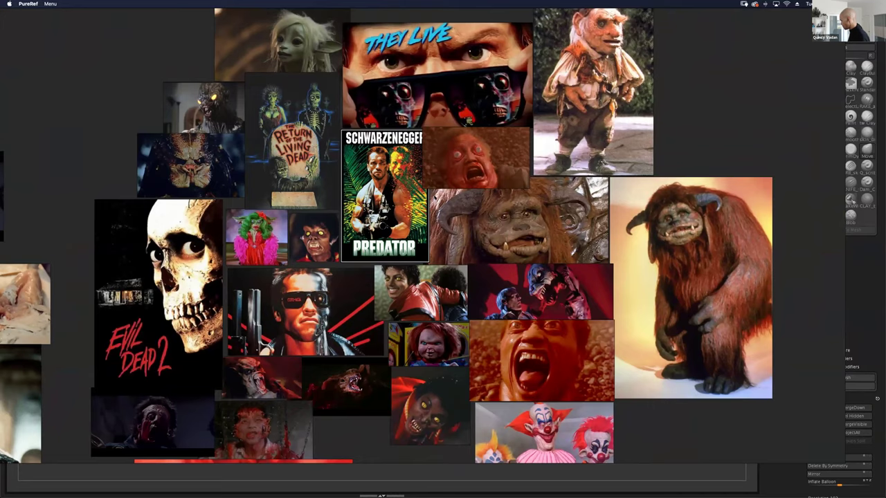
scroll(444, 198, "down", 2)
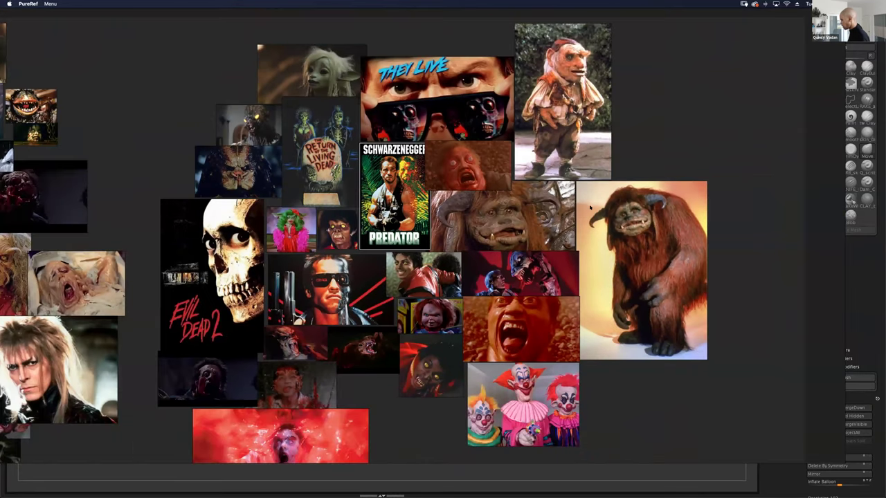
scroll(440, 194, "down", 2)
- Examine the blond-haired character portrait and the creature stills surrounding it in the middle cluster up close
middle_click_drag(440, 194, 655, 166)
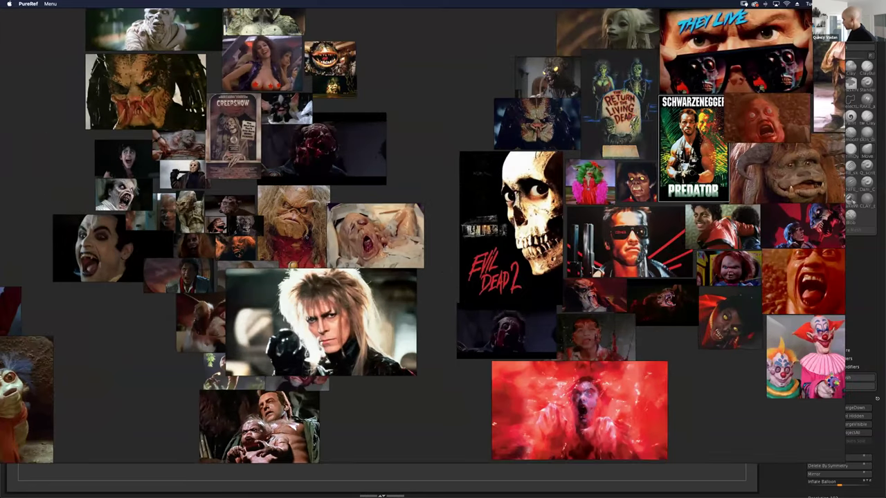
scroll(305, 239, "up", 3)
scroll(308, 237, "up", 3)
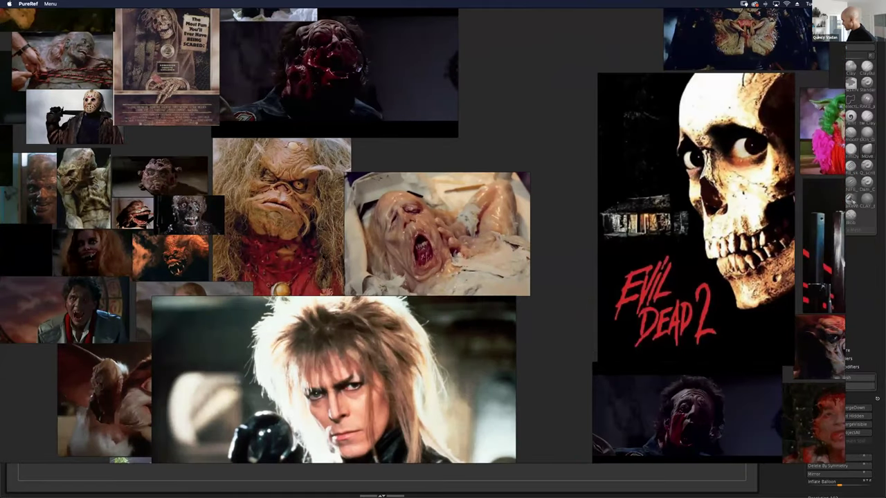
scroll(300, 223, "down", 2)
middle_click_drag(313, 369, 329, 207)
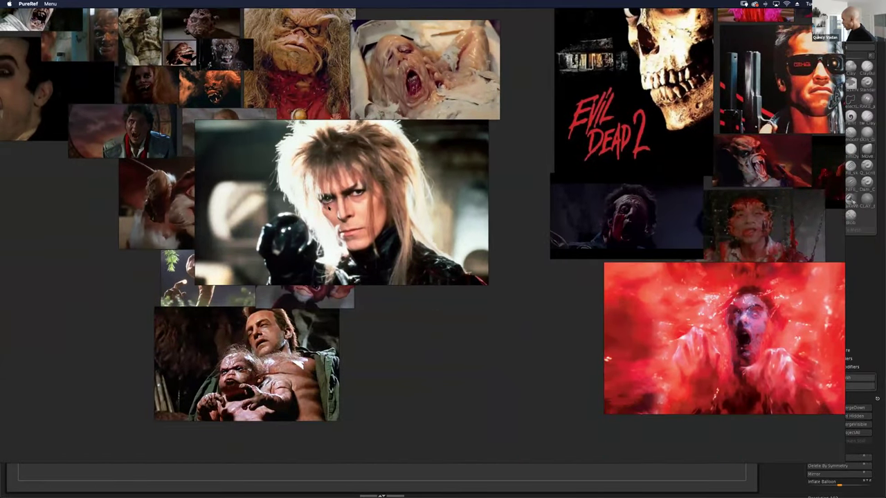
scroll(328, 206, "up", 3)
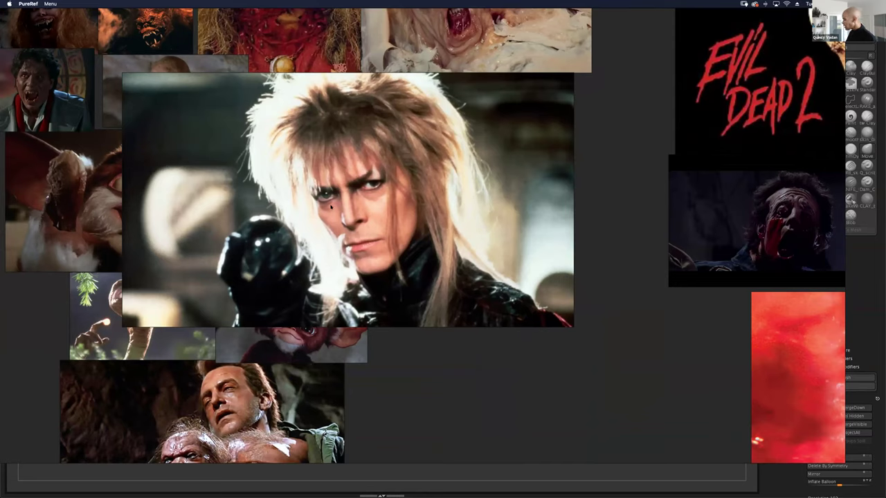
middle_click_drag(158, 193, 294, 304)
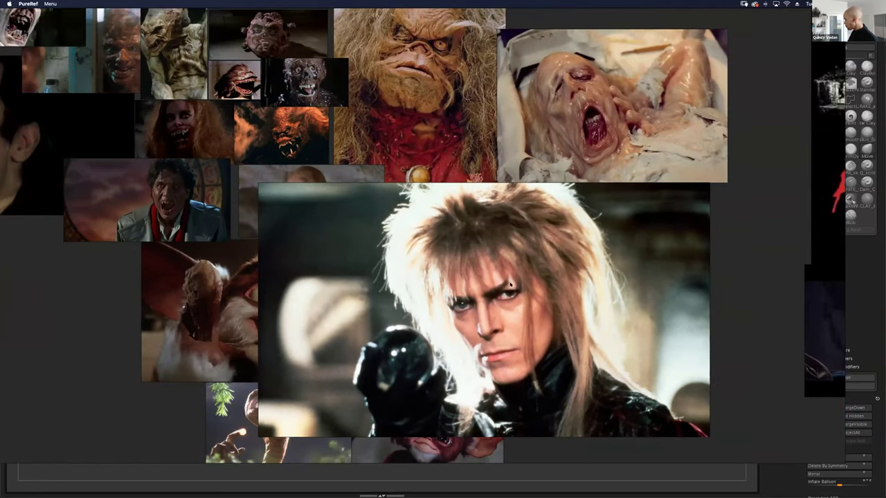
scroll(511, 284, "down", 2)
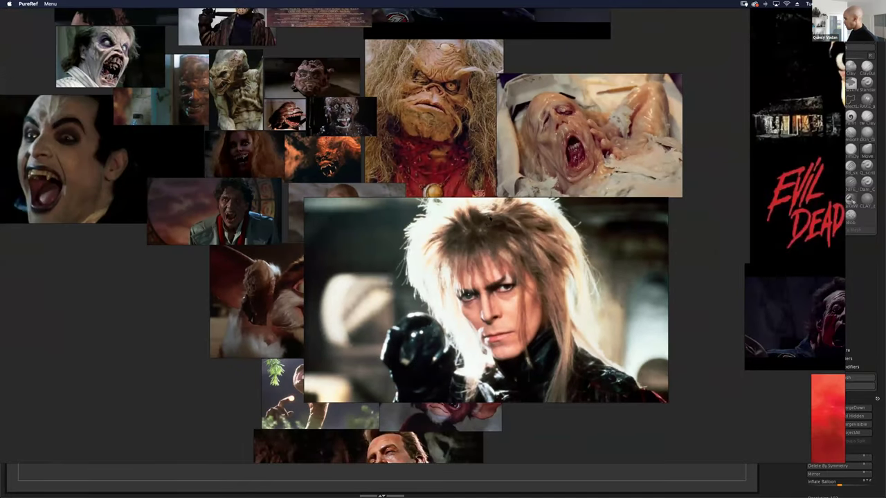
middle_click_drag(321, 200, 213, 338)
- Inspect the references around the Predator and Evil Dead 2 posters and the horned creature close up
scroll(350, 254, "down", 4)
middle_click_drag(481, 219, 213, 220)
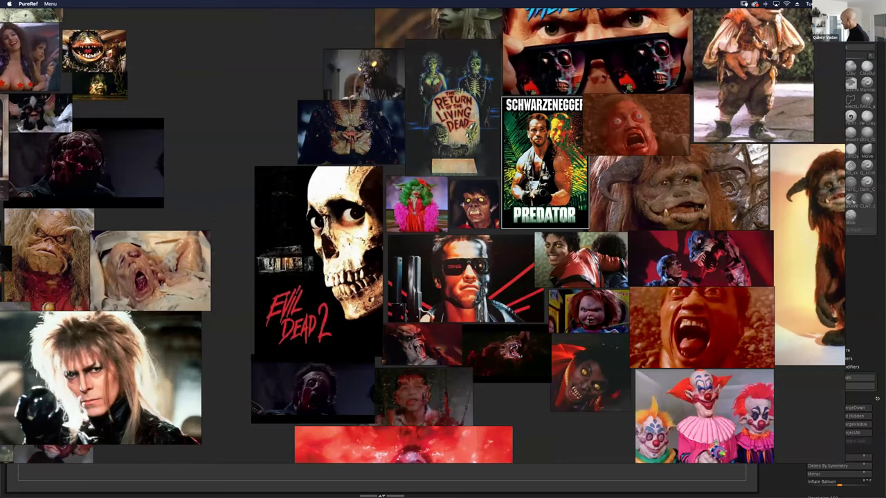
middle_click_drag(485, 222, 295, 216)
scroll(224, 186, "up", 2)
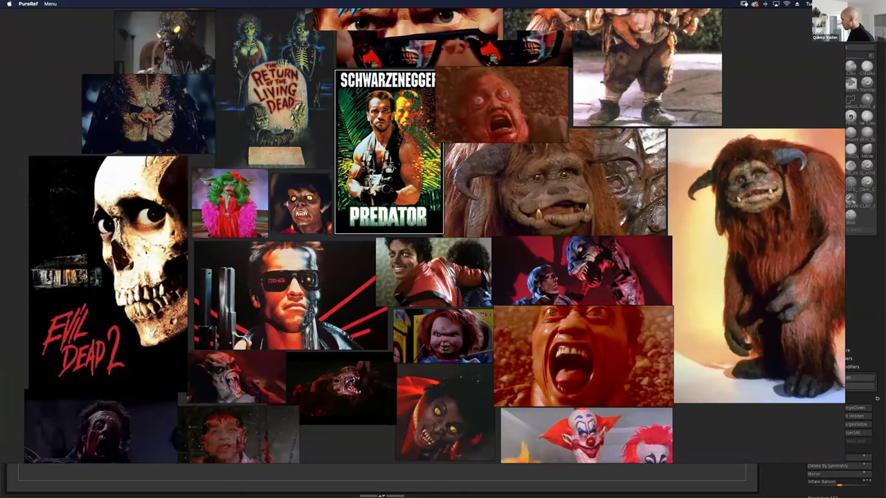
- Return to the middle cluster and examine the creature stills around the Creepshow poster up close
scroll(221, 186, "down", 5)
middle_click_drag(220, 186, 384, 193)
scroll(173, 178, "up", 6)
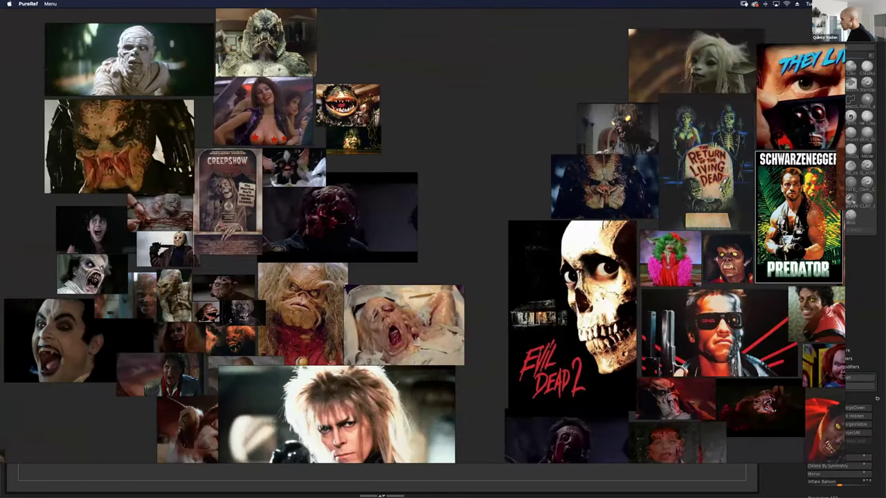
middle_click_drag(153, 179, 220, 198)
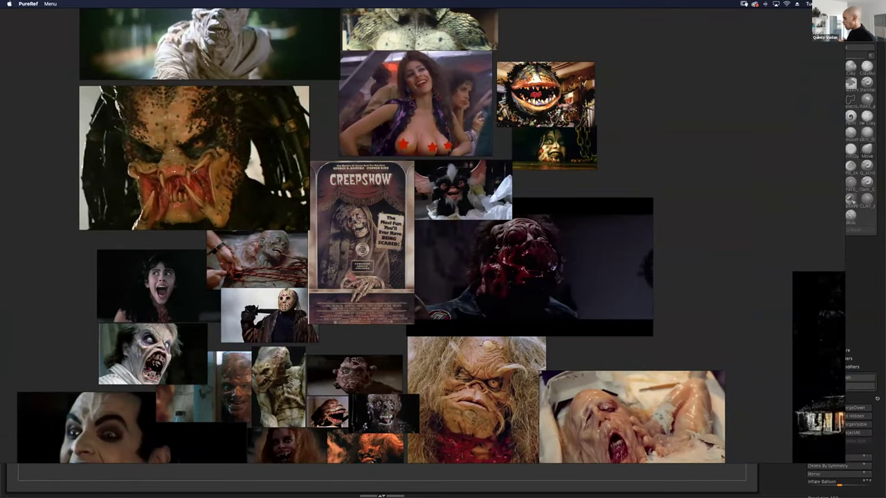
- Examine the Predator face and Creepshow poster references up close, and bring all three clusters back into view
scroll(199, 173, "up", 3)
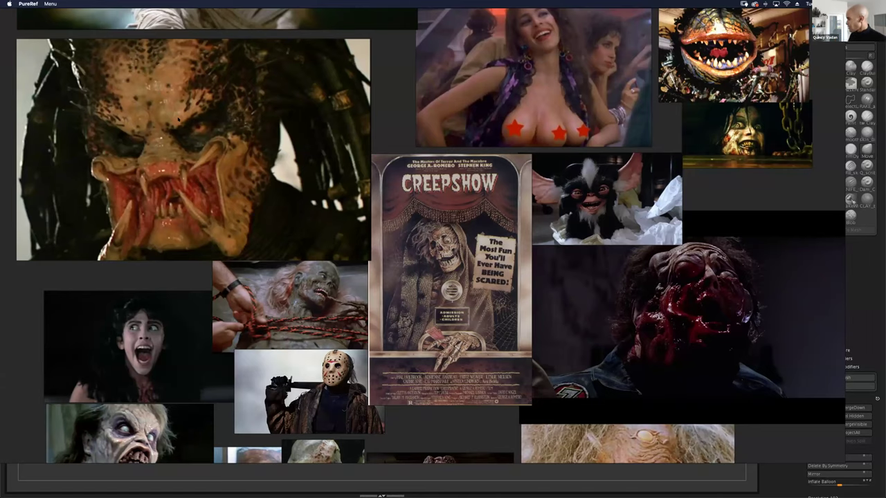
scroll(178, 121, "down", 8)
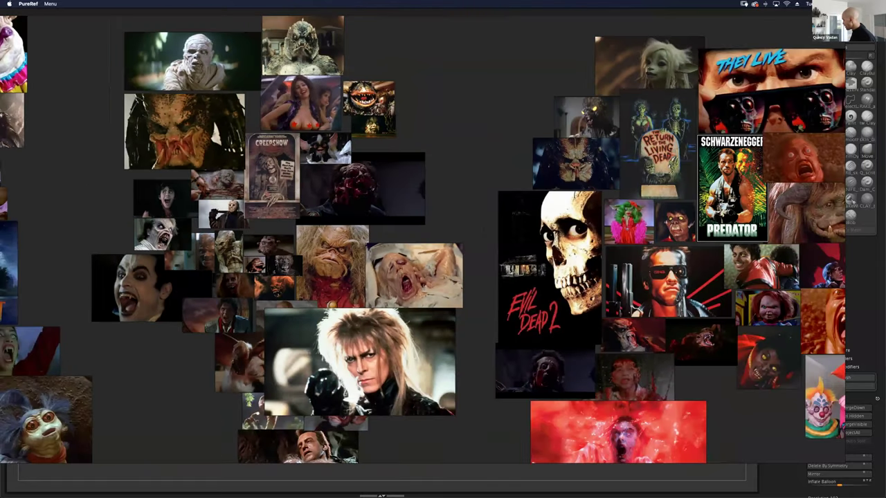
scroll(168, 150, "down", 2)
middle_click_drag(112, 170, 383, 187)
scroll(384, 187, "down", 2)
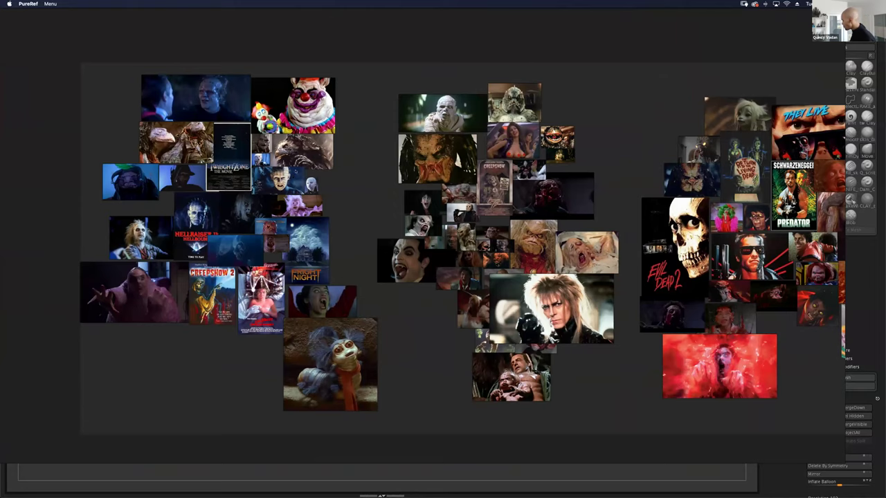
- Examine the middle cluster's creature stills beneath the Creepshow poster, including the screaming white-eyed creature and the hockey-masked figure
middle_click_drag(352, 196, 222, 172)
scroll(222, 172, "up", 2)
scroll(349, 162, "up", 9)
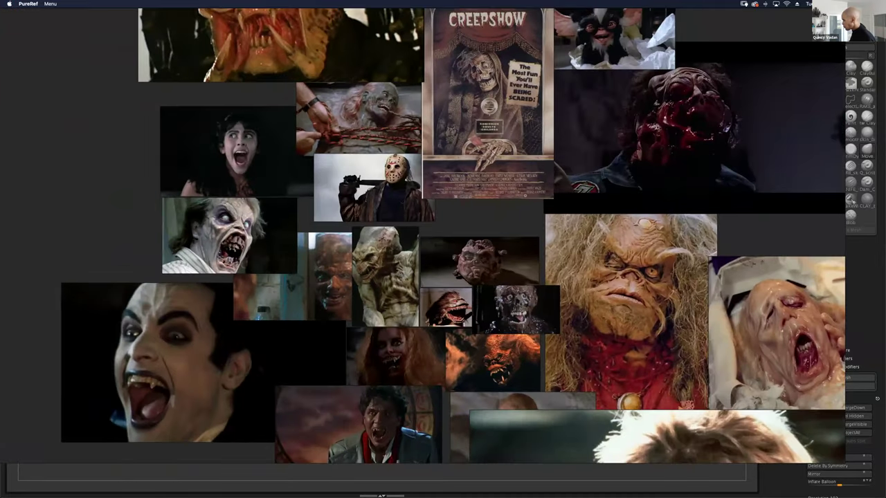
scroll(247, 215, "up", 3)
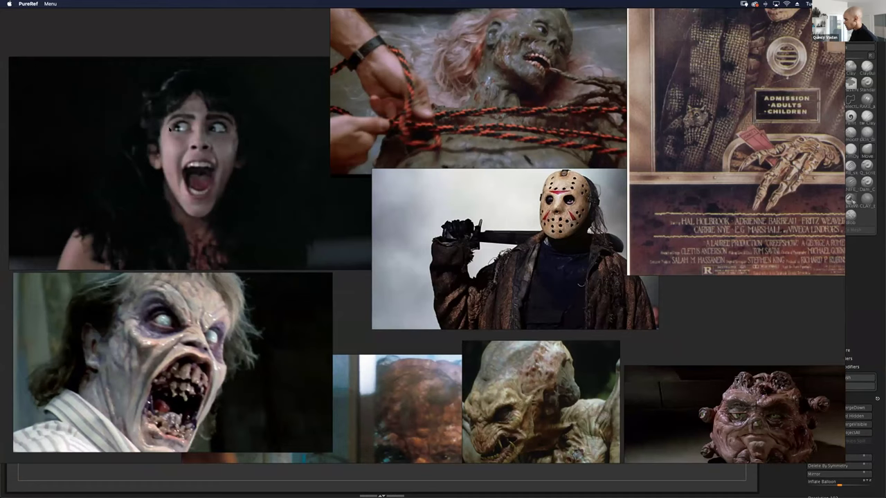
scroll(173, 137, "down", 4)
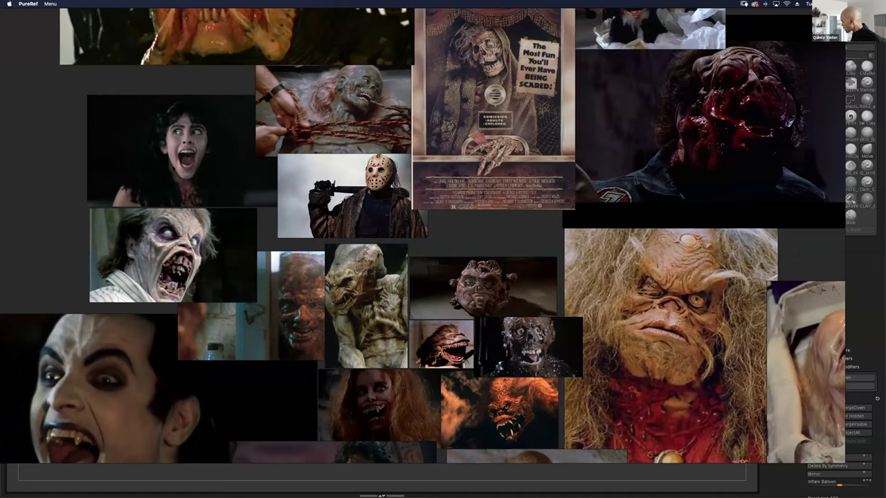
- Examine the first cluster's clown, beaked creature and pin-headed character stills around the Twilight Zone poster
scroll(173, 171, "down", 2)
scroll(170, 168, "down", 2)
middle_click_drag(121, 159, 289, 174)
middle_click_drag(185, 157, 286, 259)
scroll(282, 173, "up", 2)
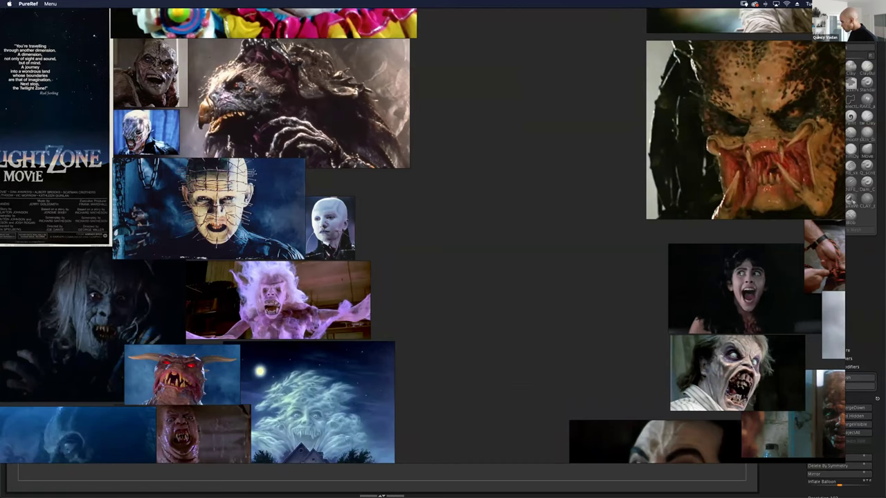
mouse_move(485, 250)
right_mouse_down()
mouse_move(515, 340)
mouse_move(473, 256)
right_mouse_up()
middle_click_drag(144, 85, 181, 212)
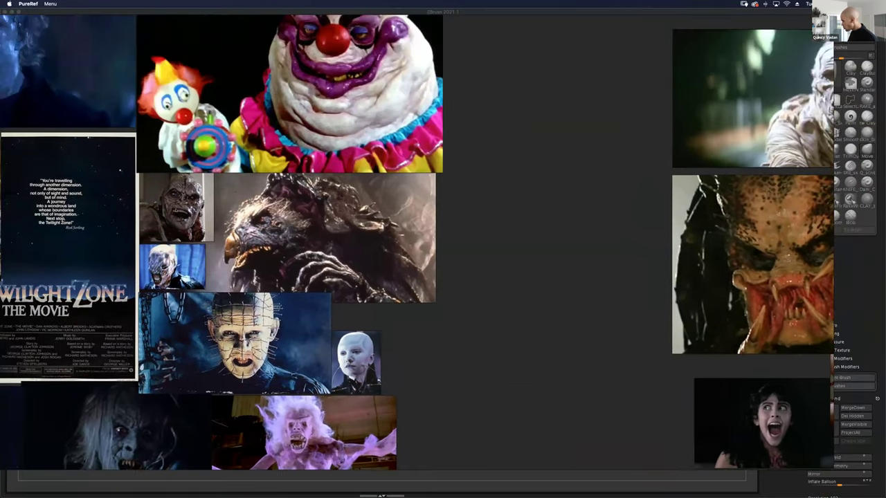
scroll(181, 213, "up", 2)
scroll(177, 210, "down", 3)
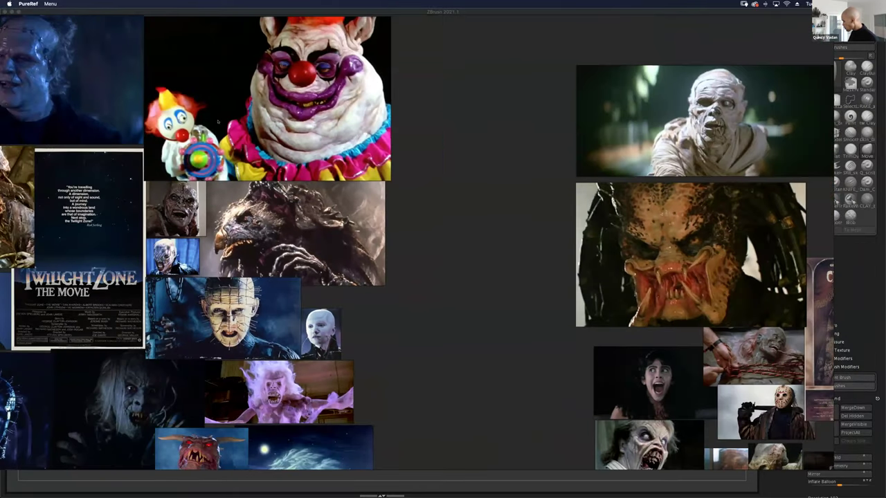
scroll(183, 214, "down", 2)
middle_click_drag(183, 215, 226, 144)
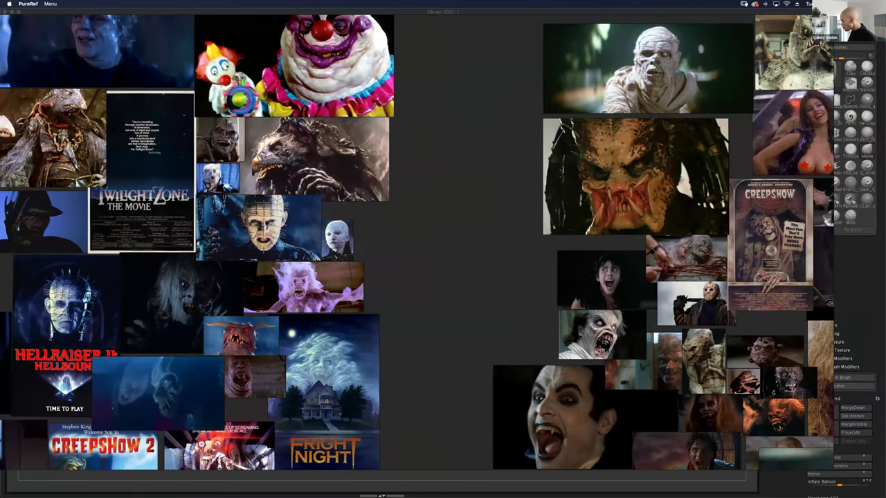
- Inspect the long-haired creature, purple ghost and horned red-eyed demon stills beside the Fright Night poster close up
scroll(208, 311, "up", 3)
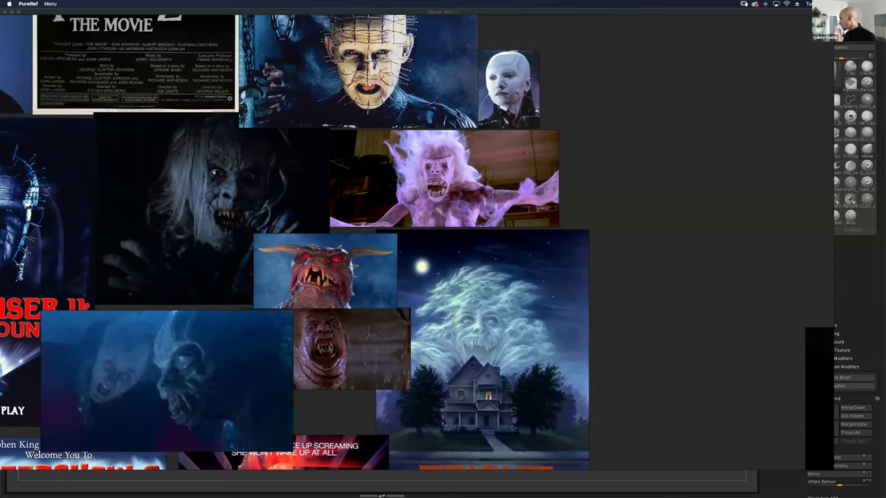
scroll(230, 219, "down", 3)
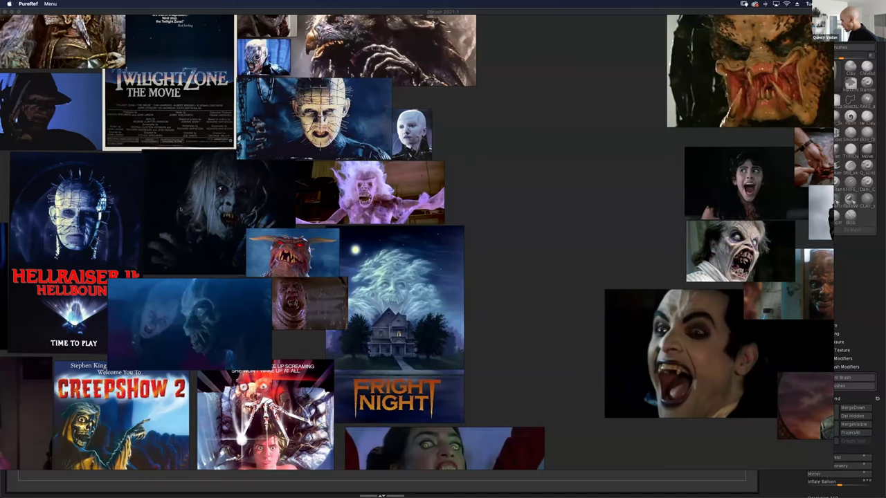
scroll(208, 216, "up", 5)
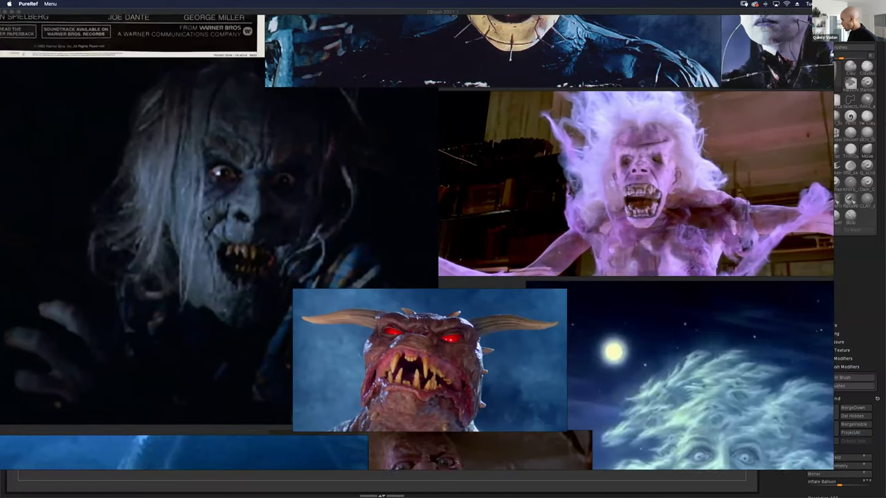
scroll(208, 215, "down", 2)
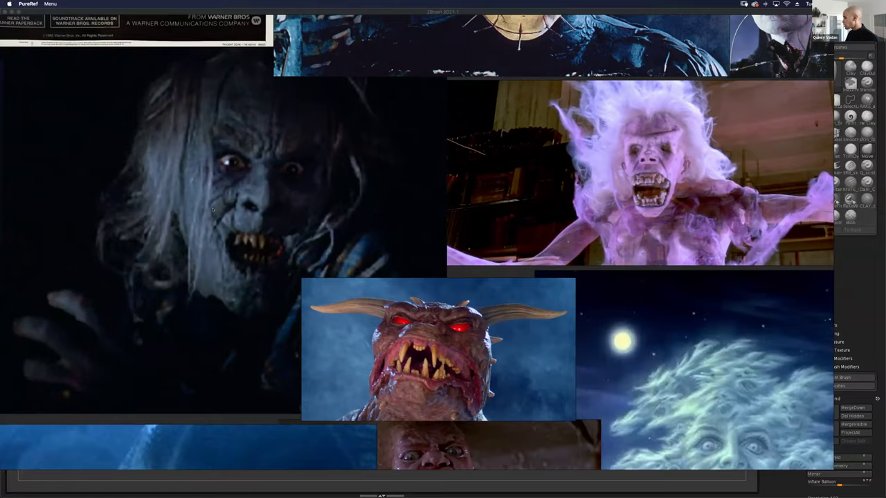
scroll(214, 210, "down", 3)
scroll(220, 211, "down", 2)
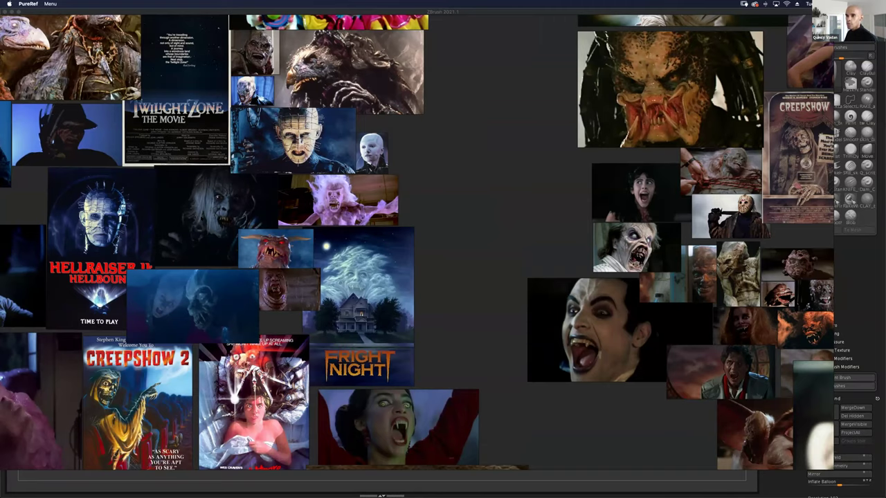
- Return to an overview of the reference board showing its first two clusters in full
scroll(200, 217, "down", 3)
scroll(201, 220, "up", 2)
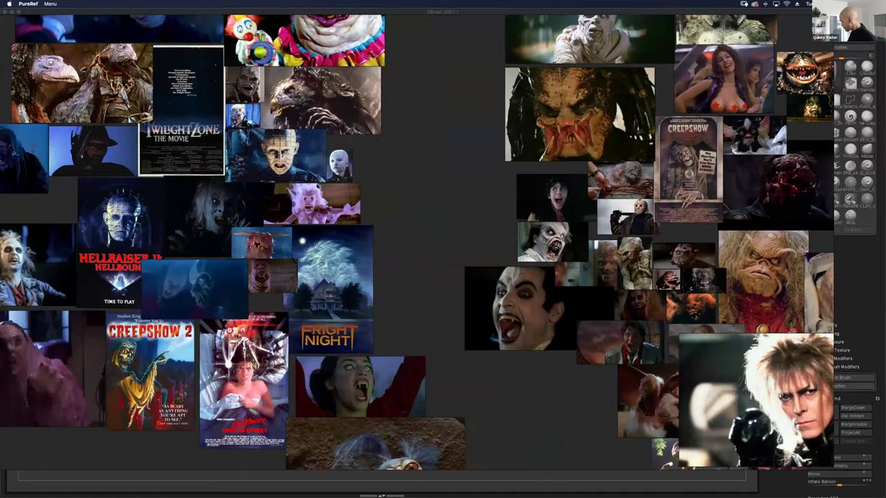
scroll(317, 185, "down", 3)
middle_click_drag(317, 186, 269, 212)
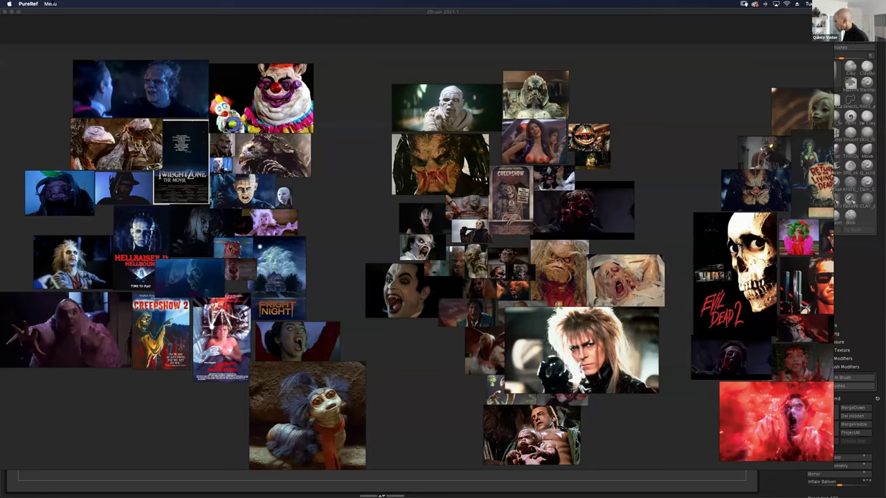
- Minimize the PureRef reference board and switch to ZBrush in full-screen mode
left_click(50, 3)
mouse_move(83, 70)
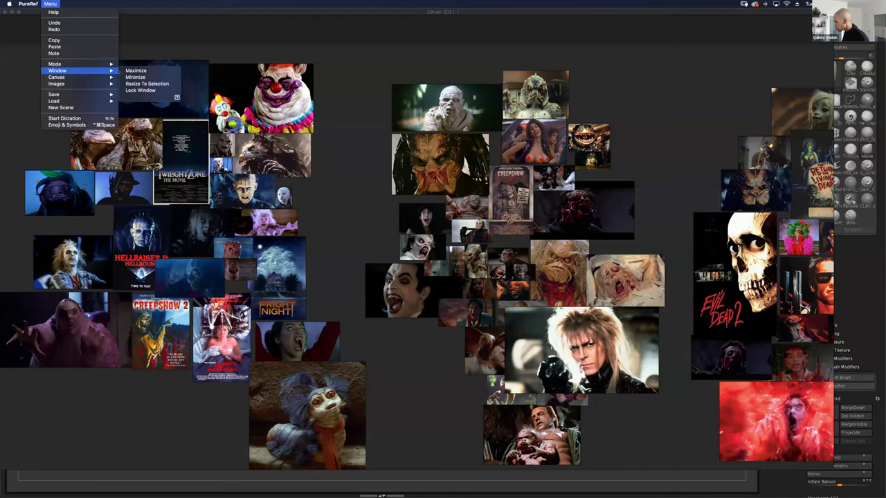
left_click(132, 77)
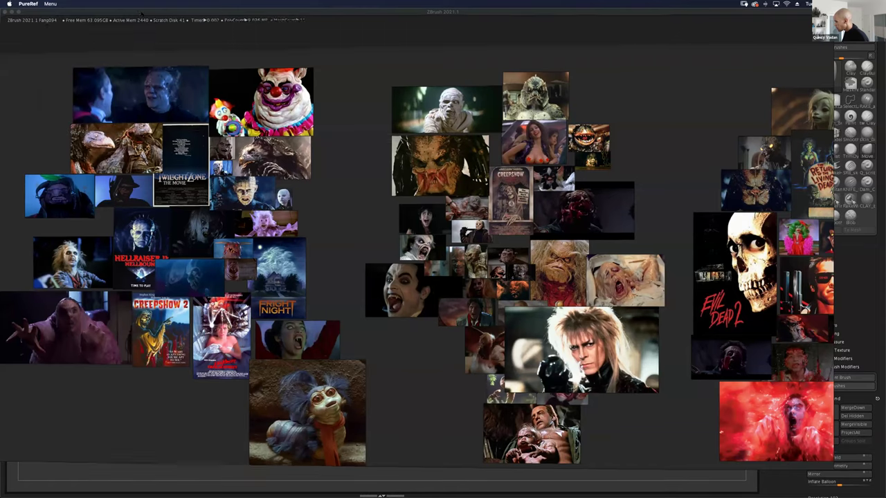
left_click(71, 3)
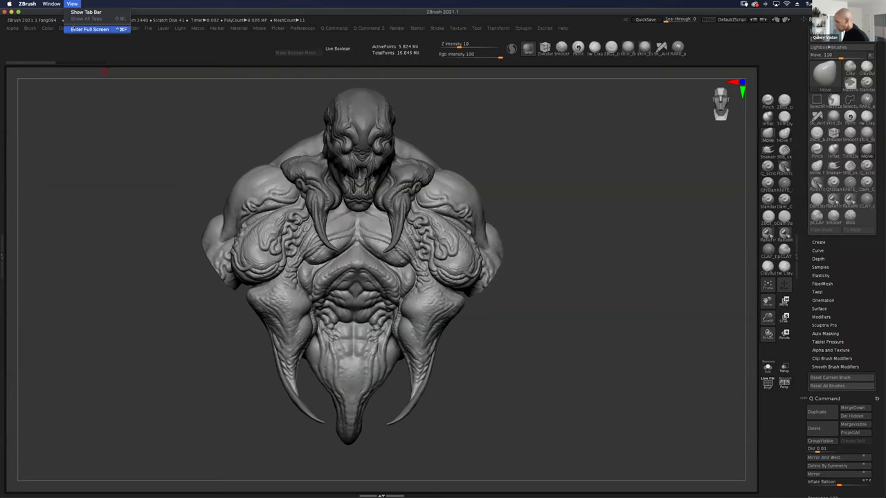
left_click(73, 28)
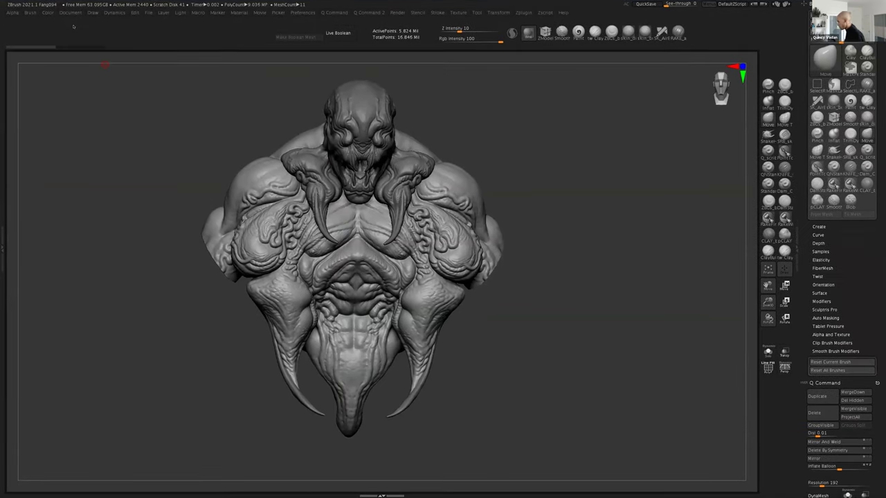
- Reveal the hidden arms and legs of the creature sculpt and expand its Subtool list
left_click_drag(525, 277, 523, 262)
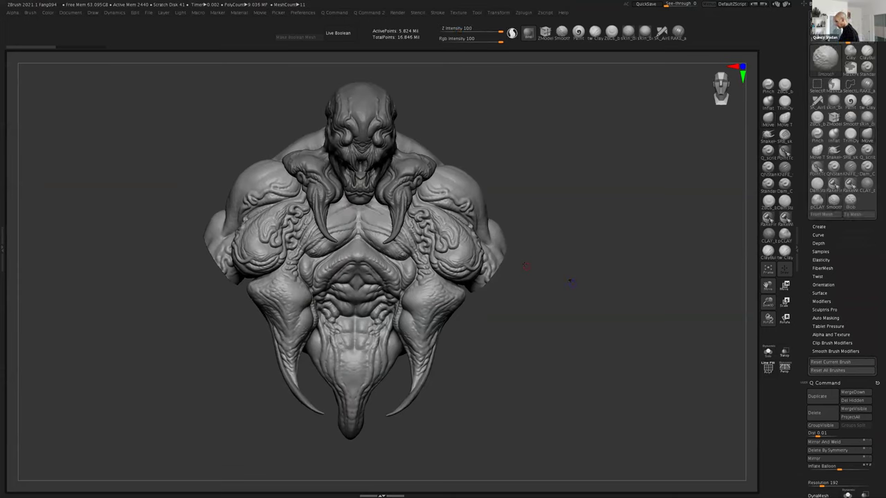
left_click_drag(568, 282, 573, 281)
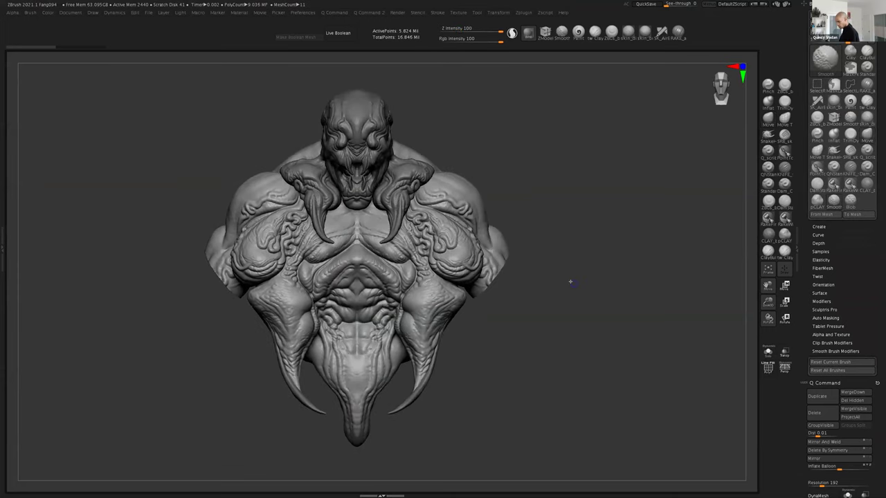
left_click(705, 319, "ctrl+shift")
scroll(841, 276, "down", 5)
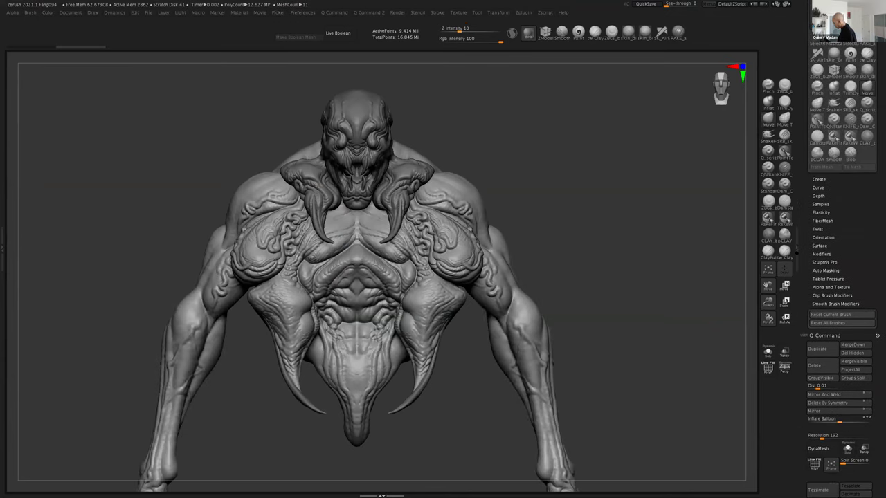
scroll(841, 277, "down", 10)
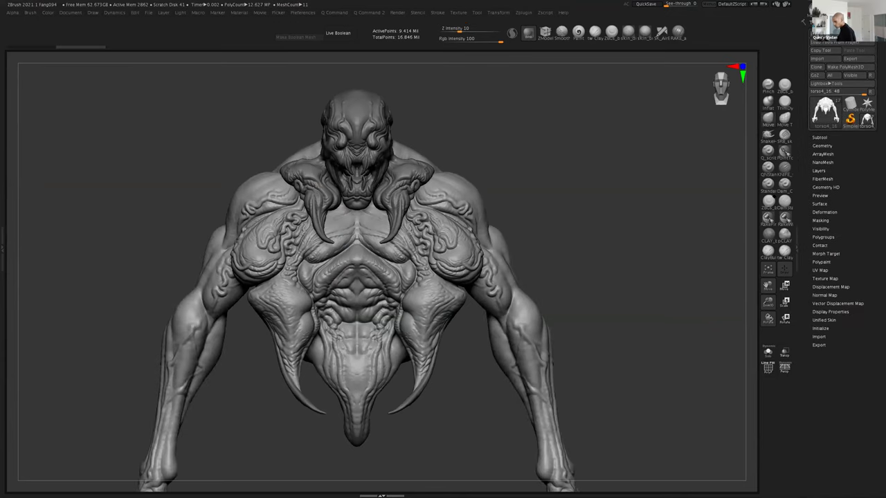
left_click(820, 134)
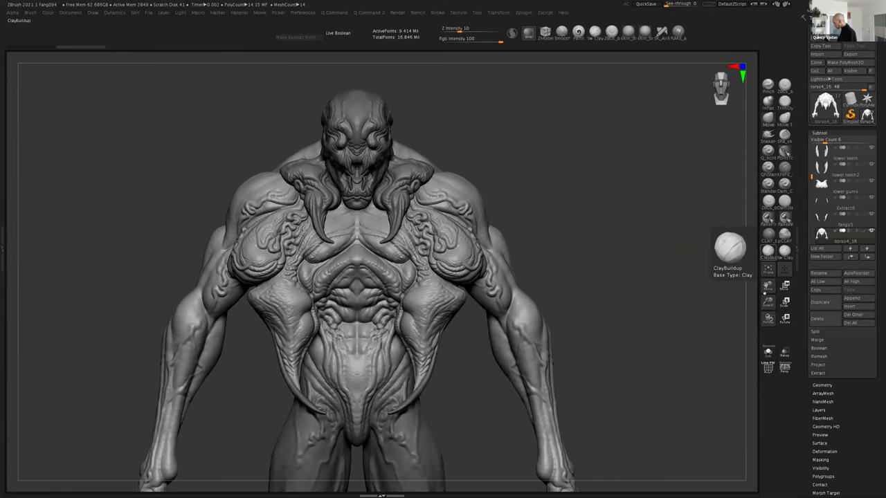
- View the creature's full body from the front, then its upper body and clawed hands
mouse_move(768, 302)
left_mouse_down()
mouse_move(765, 281)
mouse_move(767, 309)
left_mouse_up()
mouse_move(768, 287)
left_mouse_down()
mouse_move(768, 301)
mouse_move(764, 284)
left_mouse_up()
mouse_move(589, 303)
left_mouse_down()
mouse_move(574, 302)
mouse_move(596, 293)
left_mouse_up()
left_click_drag(663, 293, 642, 294)
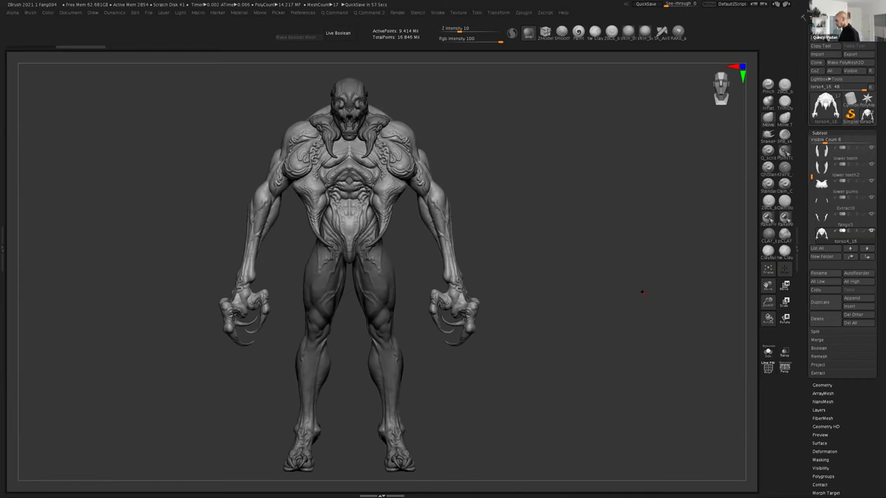
left_click_drag(546, 247, 552, 245)
left_click_drag(523, 253, 514, 253)
left_click_drag(768, 302, 769, 291)
left_click_drag(523, 185, 533, 231, "alt")
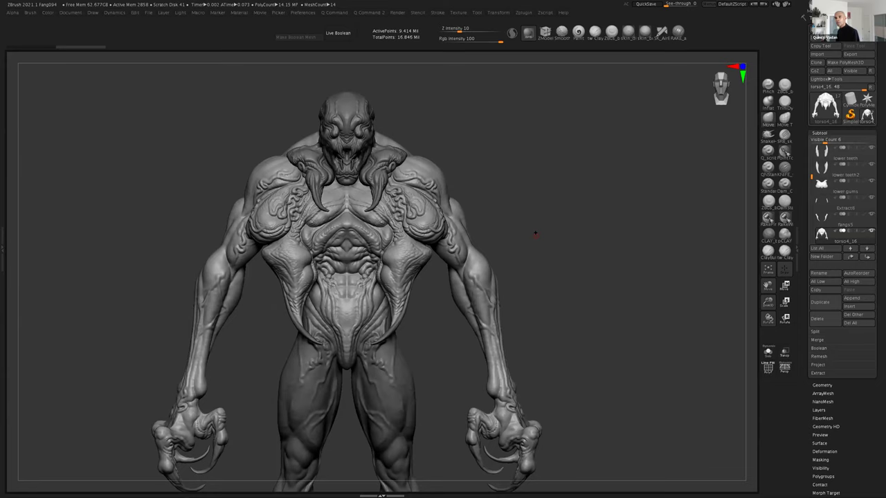
- View the whole figure from the front again and examine its torso details up close
mouse_move(531, 236)
left_mouse_down()
mouse_move(607, 247)
mouse_move(560, 243)
left_mouse_up()
left_click_drag(767, 302, 754, 255)
mouse_move(768, 286)
left_mouse_down()
mouse_move(757, 293)
mouse_move(766, 298)
mouse_move(764, 283)
left_mouse_up()
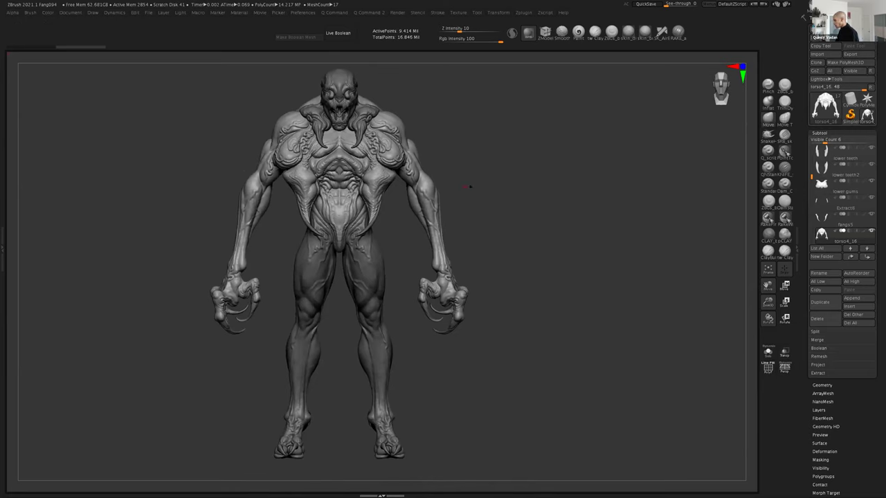
left_click_drag(485, 187, 481, 183)
left_click_drag(768, 302, 768, 335)
left_click_drag(767, 285, 816, 352)
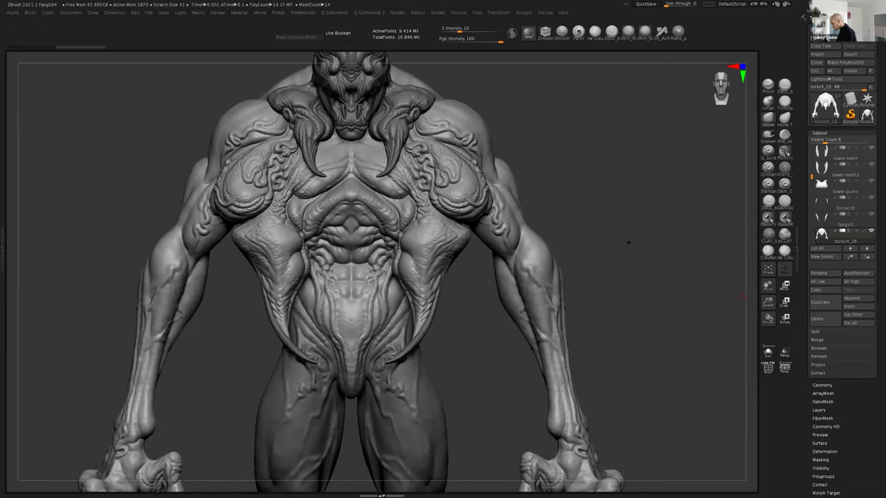
- Inspect the creature's torso and head from three-quarter and front angles, then view the full body from behind
left_click_drag(628, 243, 497, 175)
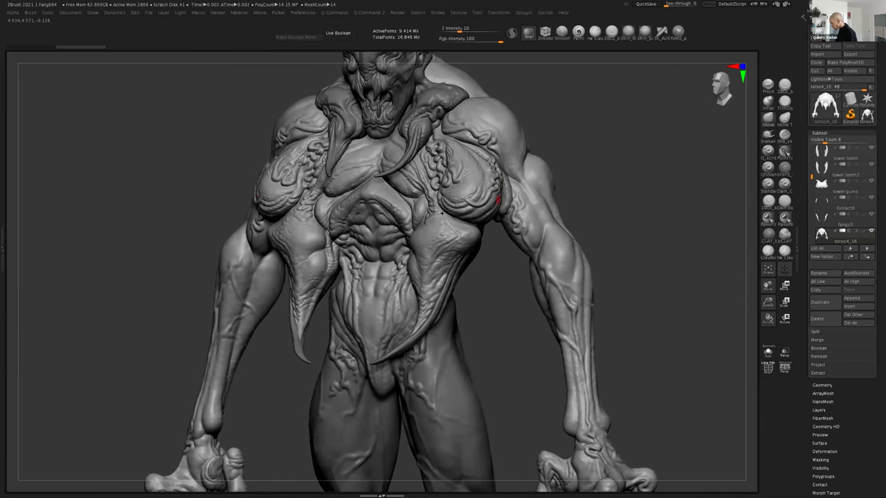
left_click_drag(590, 136, 474, 173)
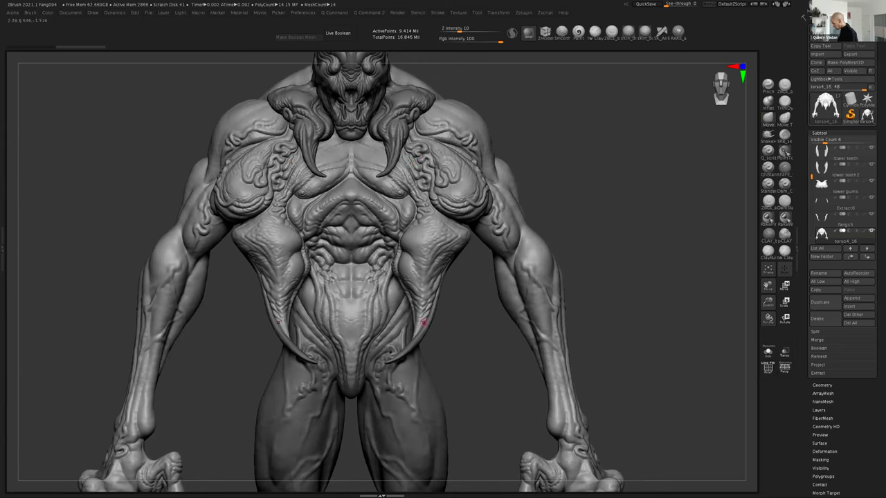
left_click_drag(768, 285, 778, 377)
mouse_move(596, 229)
left_mouse_down()
mouse_move(572, 161)
mouse_move(518, 169)
left_mouse_up()
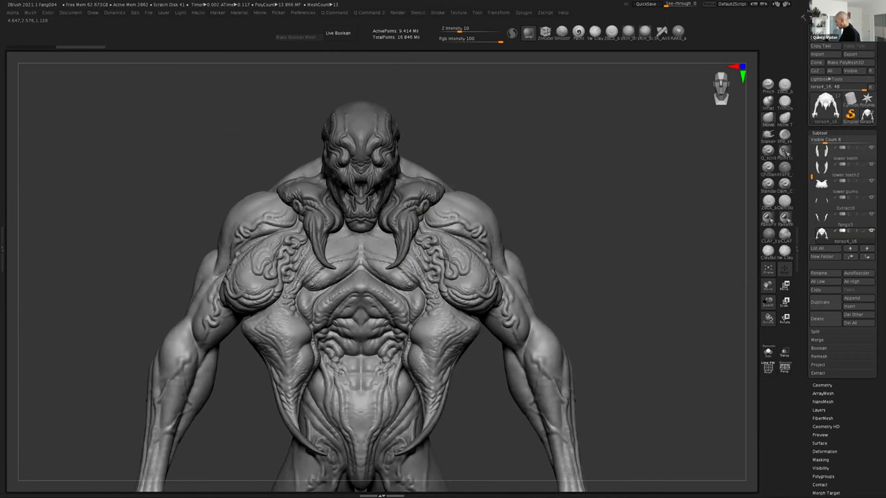
left_click_drag(767, 302, 707, 217)
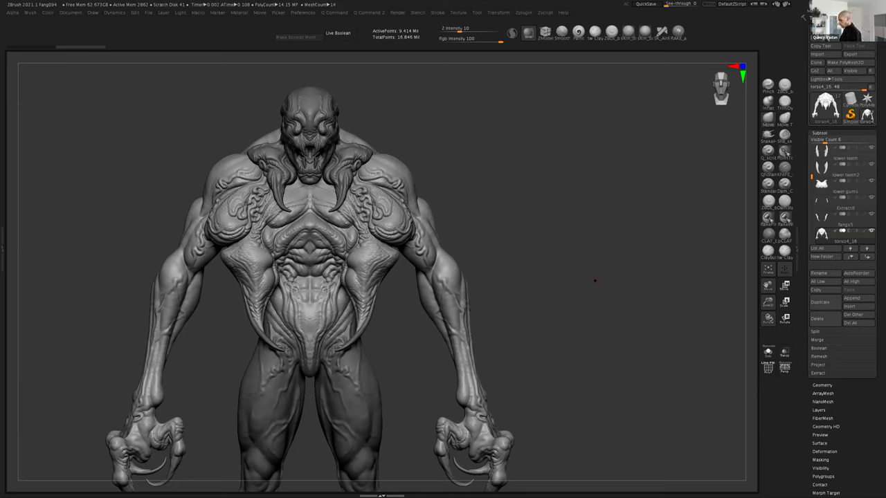
mouse_move(768, 302)
left_mouse_down()
mouse_move(768, 225)
mouse_move(638, 303)
mouse_move(607, 306)
mouse_move(626, 304)
mouse_move(603, 305)
mouse_move(510, 237)
mouse_move(401, 242)
left_mouse_up()
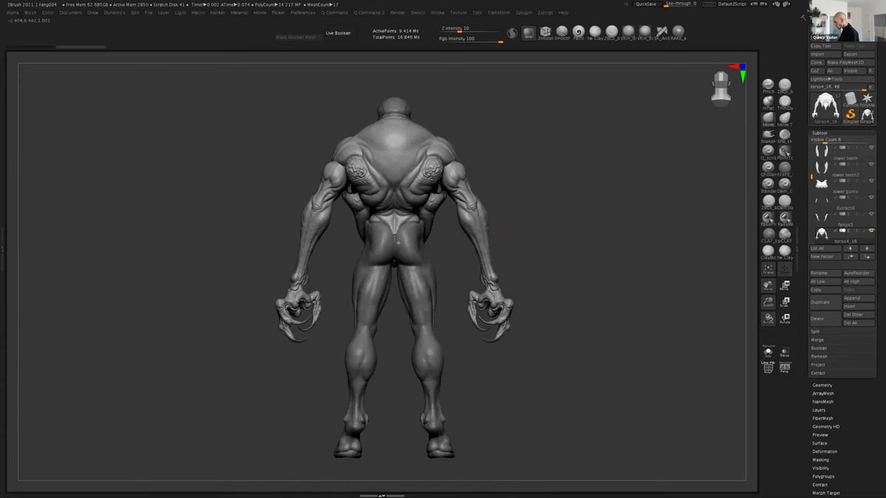
- View the creature's full body from the side and front, then zoom in on its upper body and head
left_click_drag(580, 297, 619, 299)
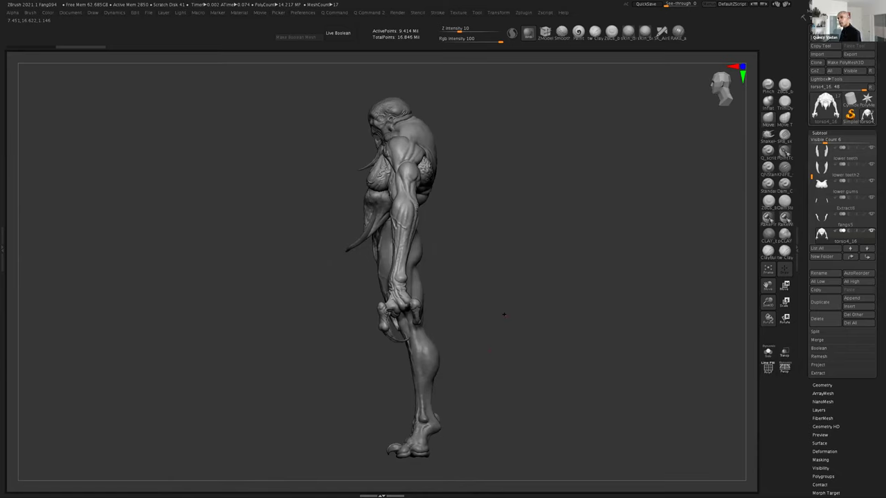
left_click_drag(490, 311, 522, 312)
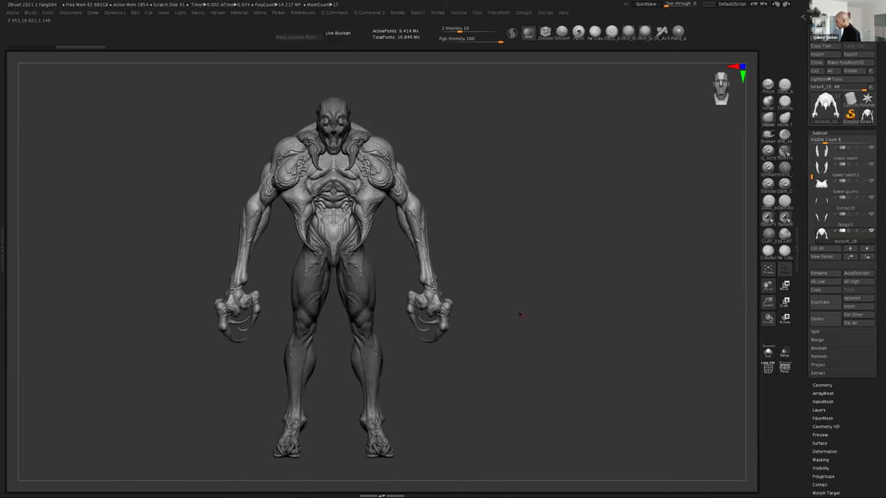
left_click_drag(768, 303, 776, 320)
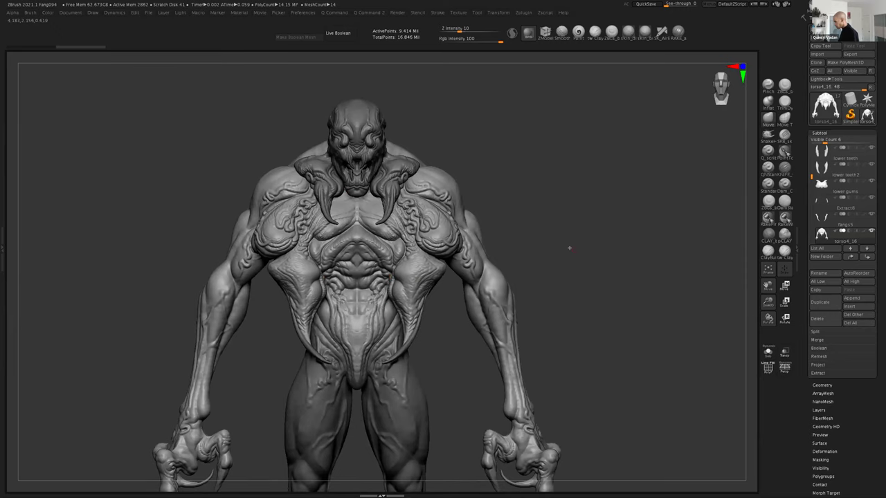
mouse_move(580, 253)
left_mouse_down()
mouse_move(590, 249)
mouse_move(570, 247)
left_mouse_up()
left_click_drag(768, 303, 813, 478)
mouse_move(537, 207)
left_mouse_down()
mouse_move(530, 212)
mouse_move(589, 216)
mouse_move(584, 235)
left_mouse_up()
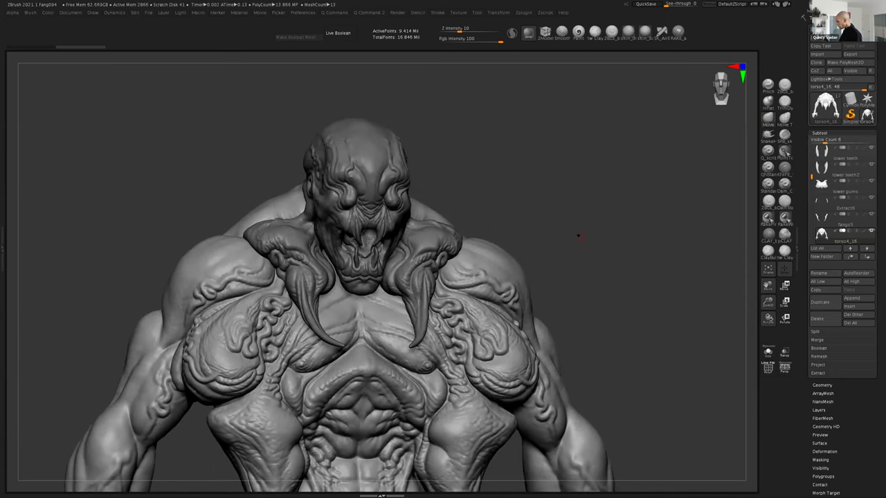
- Inspect the creature's head and shoulders at slightly turned angles, then view the figure from head to shins from the front
left_click_drag(562, 221, 534, 214)
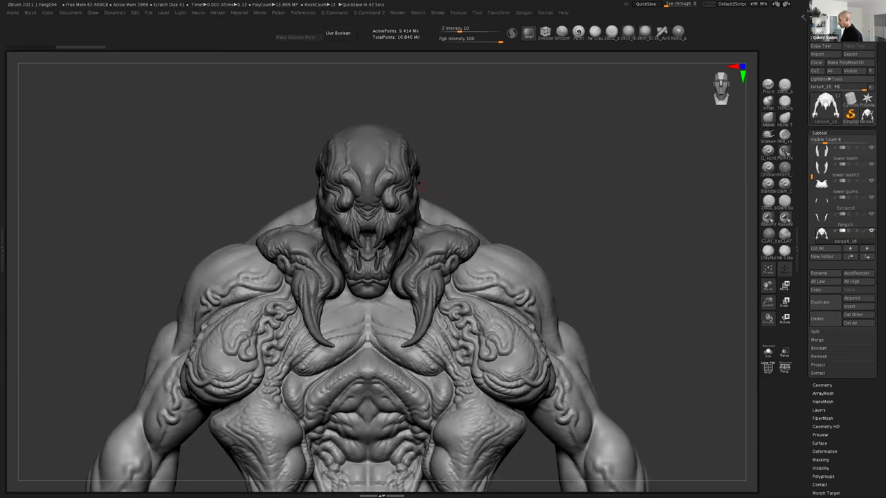
left_click_drag(525, 197, 373, 190)
left_click_drag(520, 192, 395, 197)
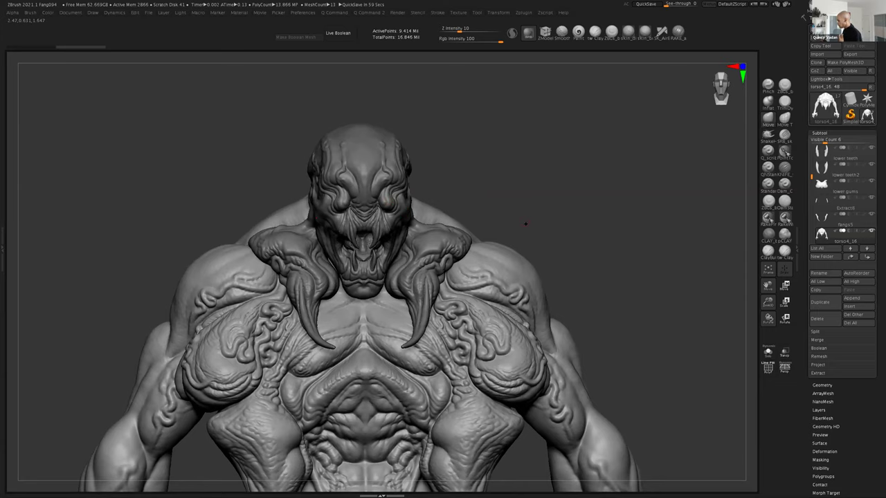
mouse_move(542, 225)
left_mouse_down()
mouse_move(557, 225)
mouse_move(528, 223)
mouse_move(536, 225)
left_mouse_up()
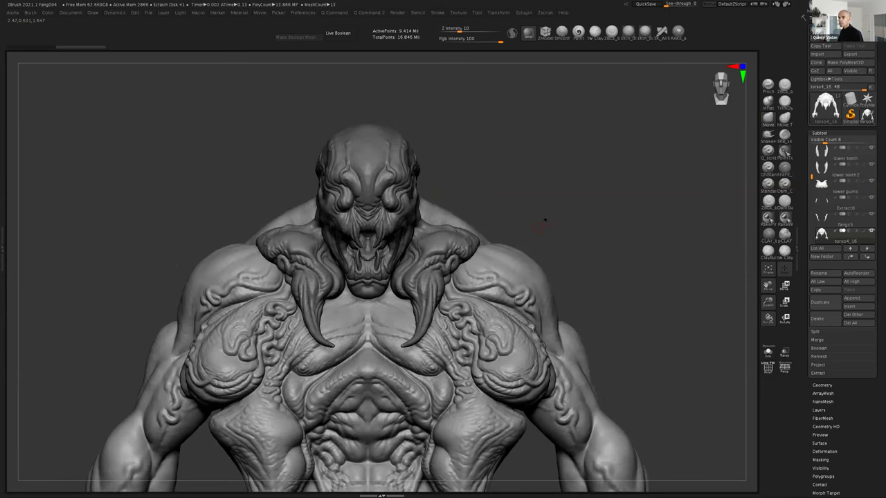
left_click_drag(625, 270, 678, 66, "alt")
left_click_drag(720, 148, 668, 279)
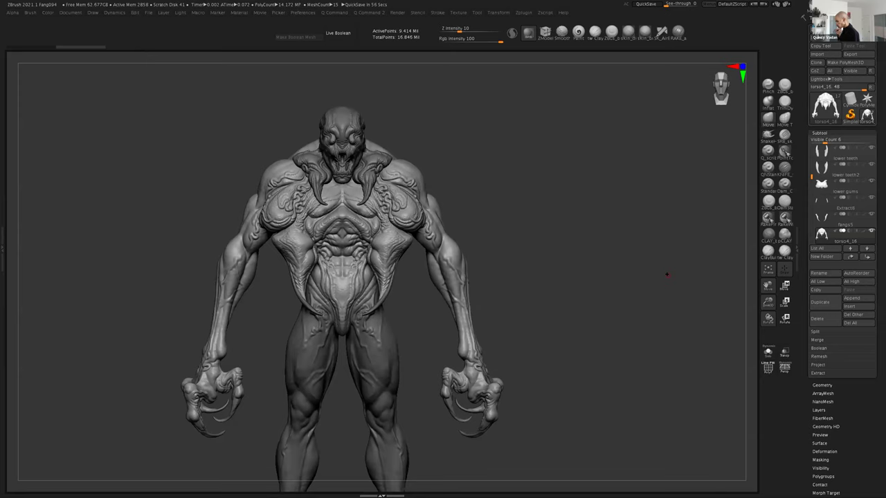
- Examine the torso from the front, then view the creature's full body from the side and the front
mouse_move(526, 255)
left_mouse_down()
mouse_move(616, 248)
mouse_move(554, 242)
left_mouse_up()
left_click_drag(764, 302, 768, 318)
left_click_drag(767, 285, 781, 314)
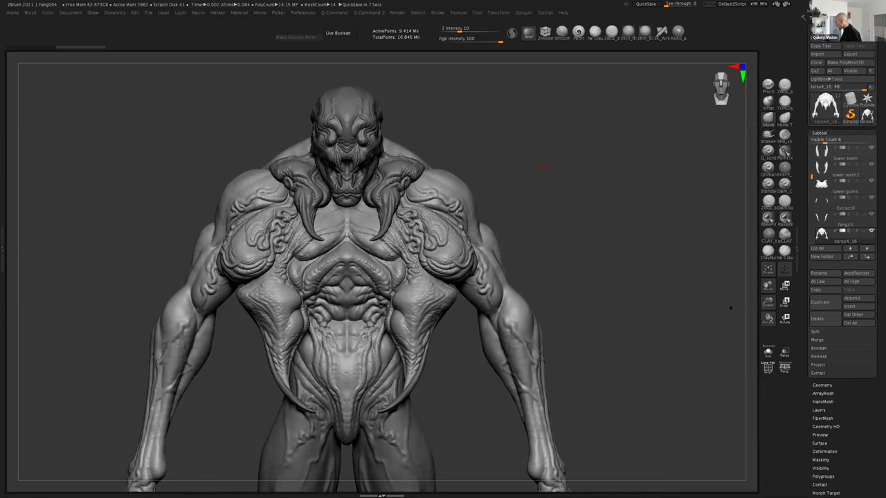
left_click_drag(768, 302, 758, 251)
left_click_drag(616, 317, 597, 280, "alt")
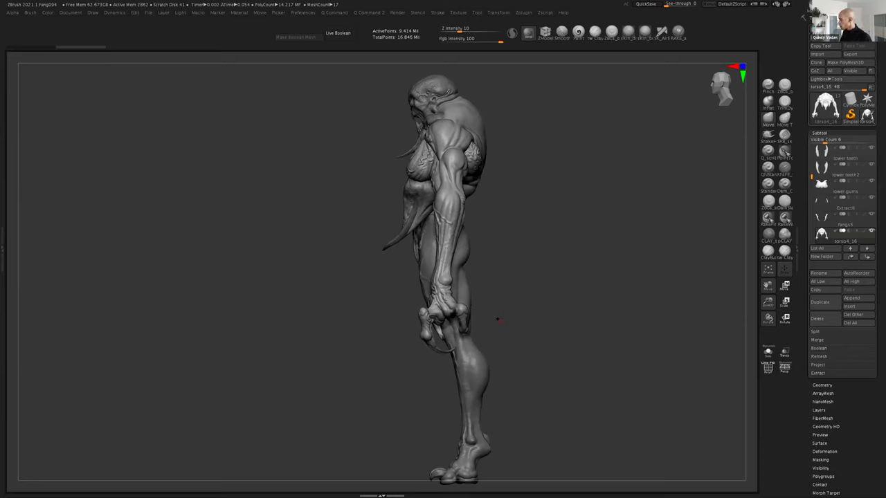
left_click_drag(188, 241, 218, 243)
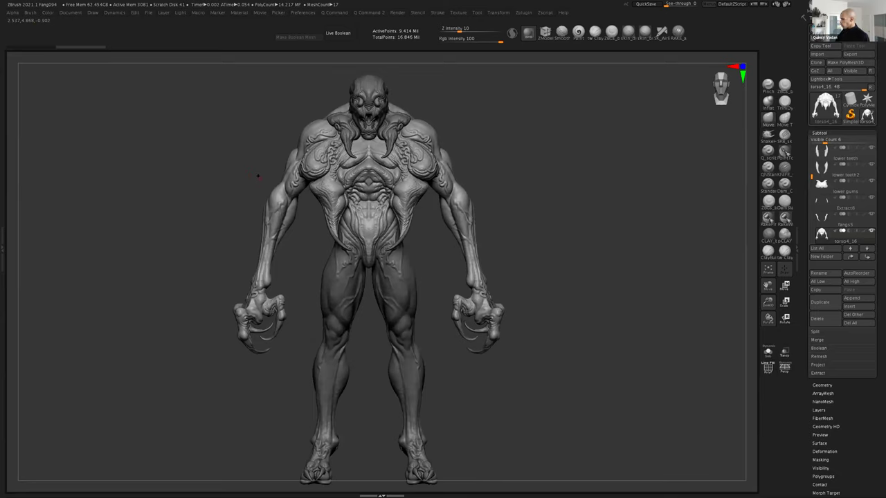
- Leave ZBrush's full-screen mode, switch to the PureRef reference board and select the clown picture in its first image group
left_click(72, 5)
left_click(86, 30)
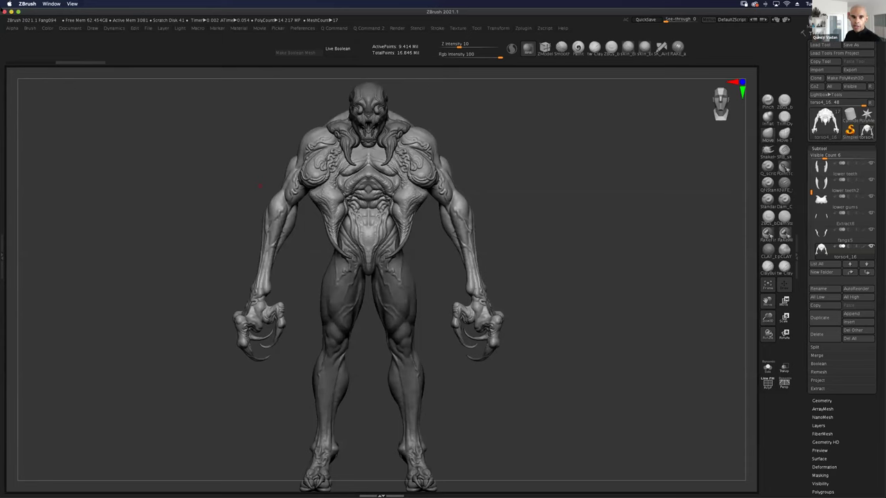
key("super+Tab")
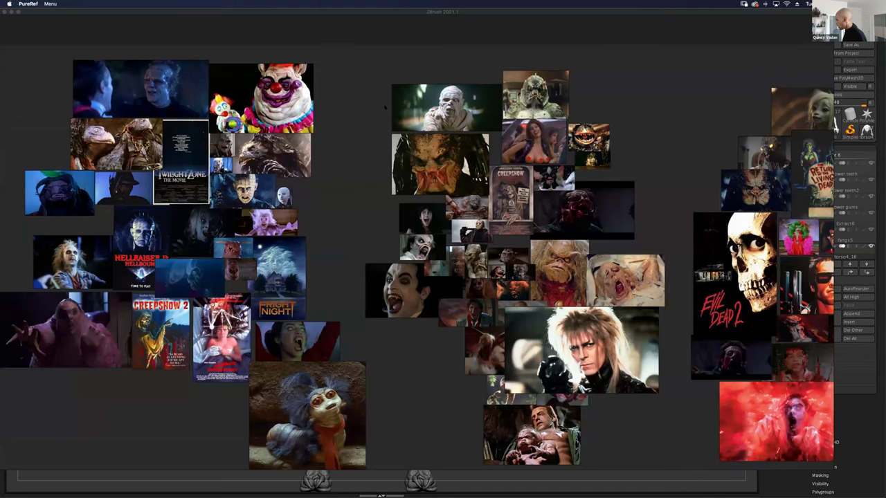
right_click_drag(364, 132, 384, 140)
left_click_drag(281, 104, 354, 179)
left_click_drag(351, 129, 280, 106)
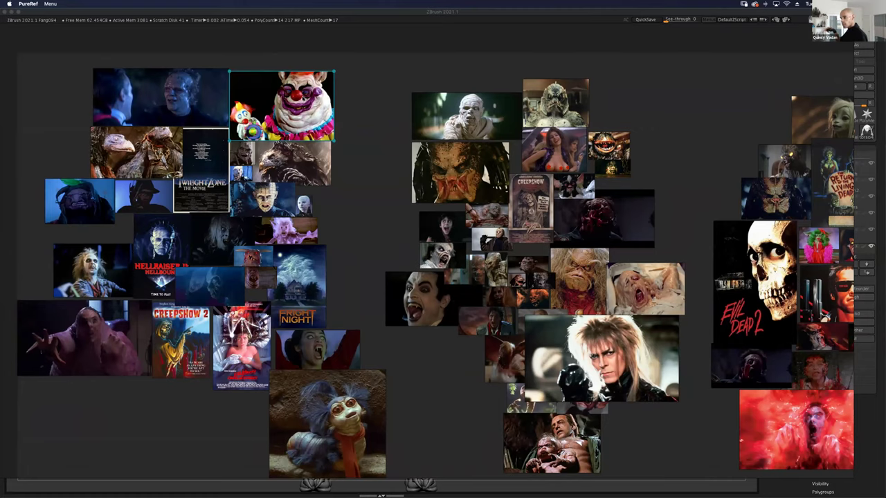
- Examine the creature stills below the clown picture up close, then view the whole reference board
scroll(298, 204, "down", 3)
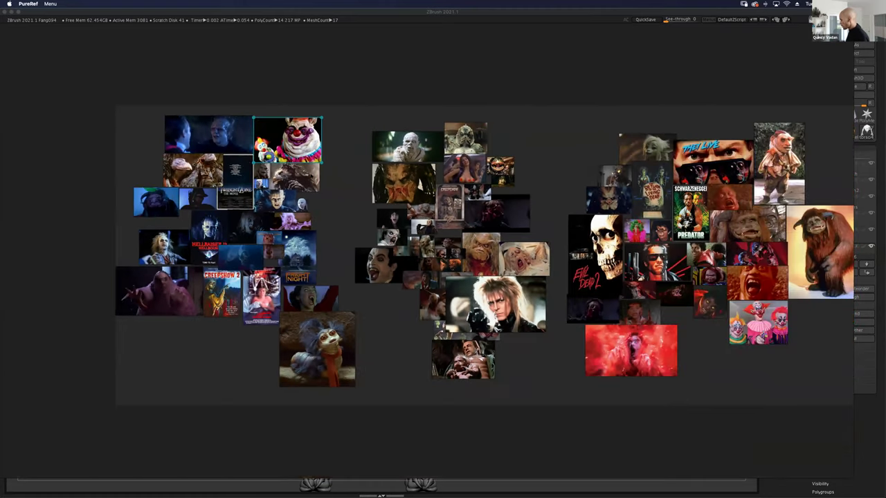
scroll(314, 177, "up", 10)
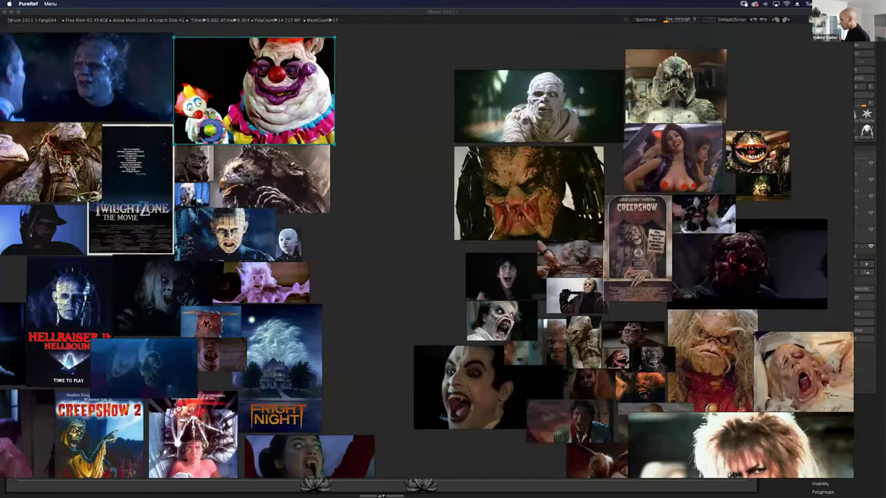
scroll(234, 175, "up", 5)
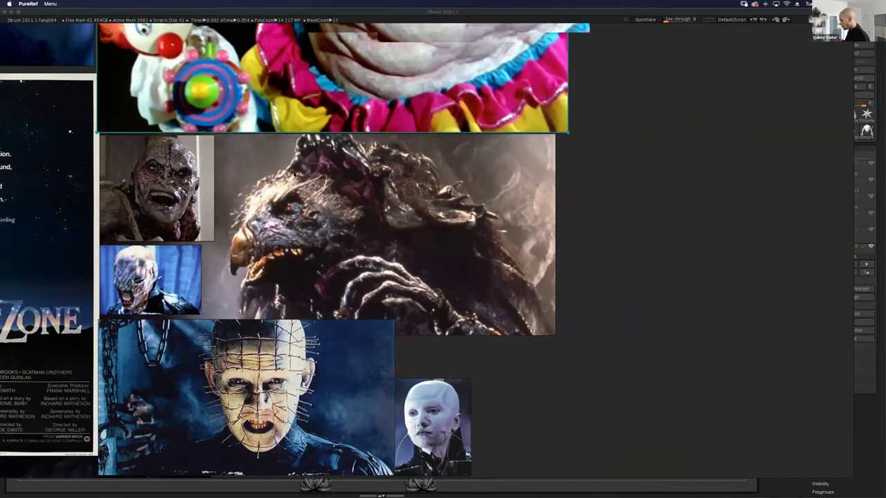
scroll(253, 180, "down", 2)
scroll(277, 180, "up", 5)
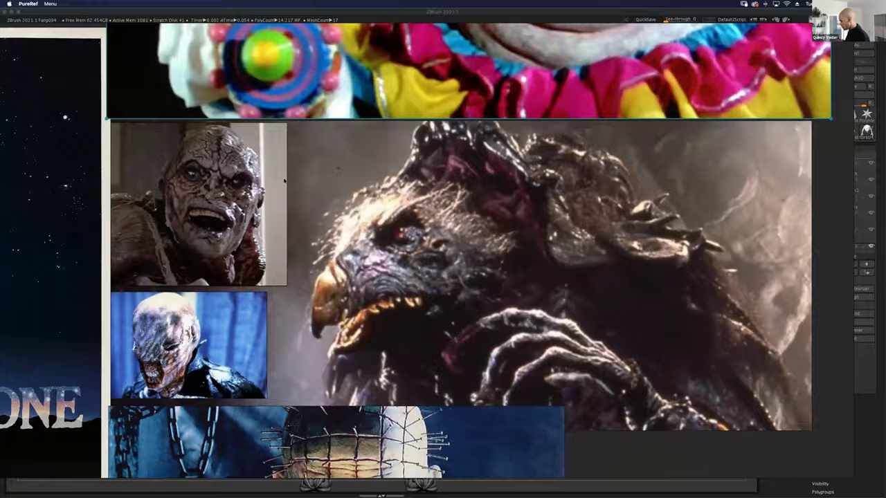
scroll(283, 181, "down", 8)
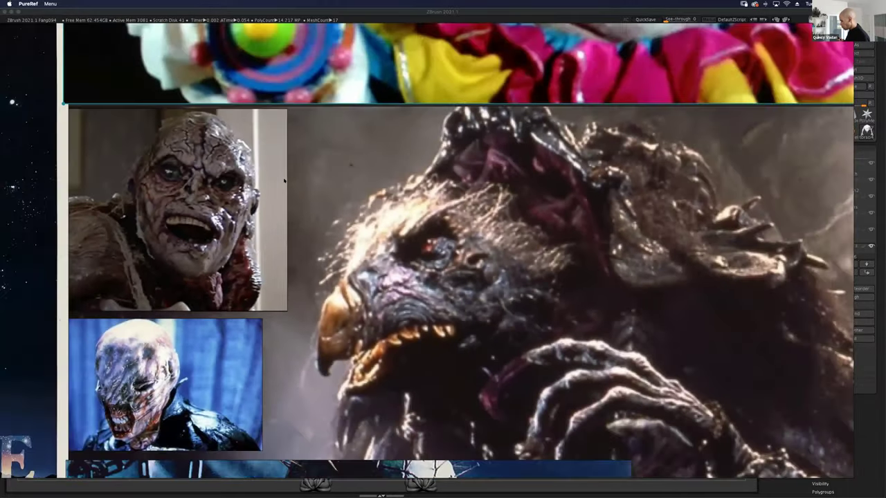
scroll(284, 180, "down", 8)
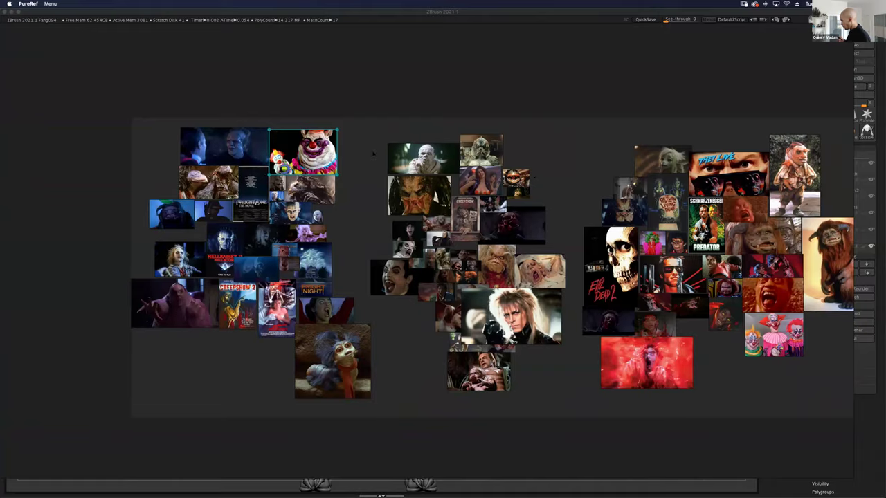
- Zoom in on the hockey-mask killer picture and the Creepshow poster in the middle image group
middle_click_drag(373, 153, 190, 127)
scroll(266, 183, "up", 8)
scroll(275, 199, "up", 2)
middle_click_drag(275, 199, 364, 119)
scroll(308, 194, "up", 2)
scroll(297, 188, "up", 8)
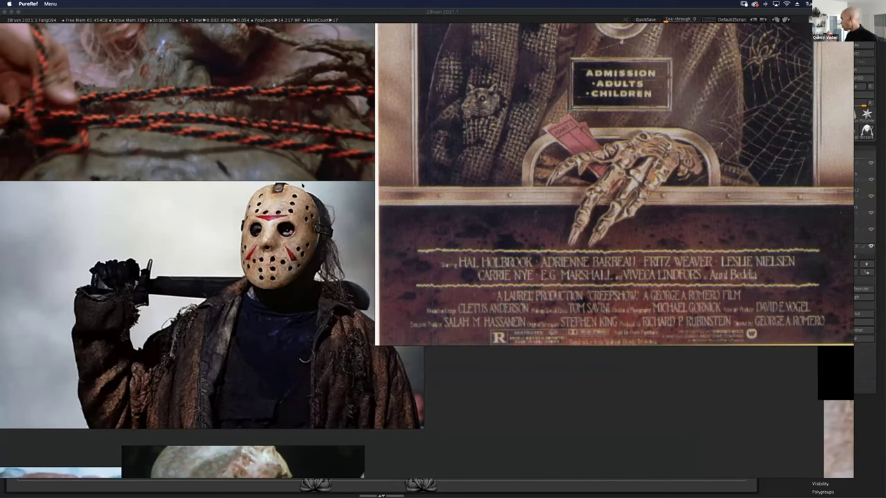
- Survey the creature pictures surrounding the Creepshow poster, select the poster, and view the middle image group as a whole
scroll(301, 186, "down", 4)
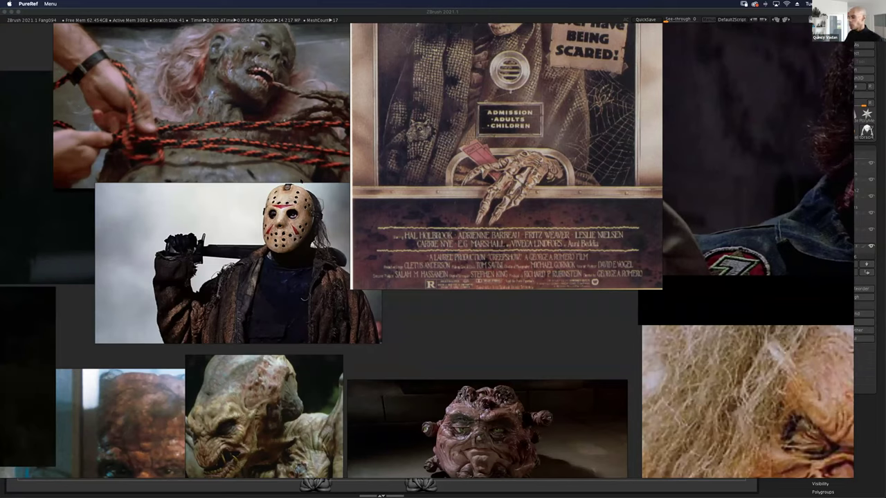
scroll(301, 198, "down", 2)
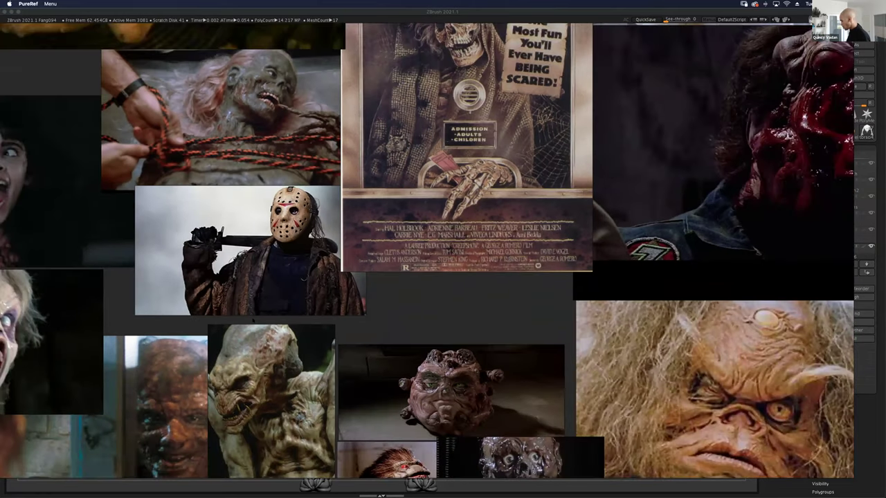
scroll(258, 204, "down", 2)
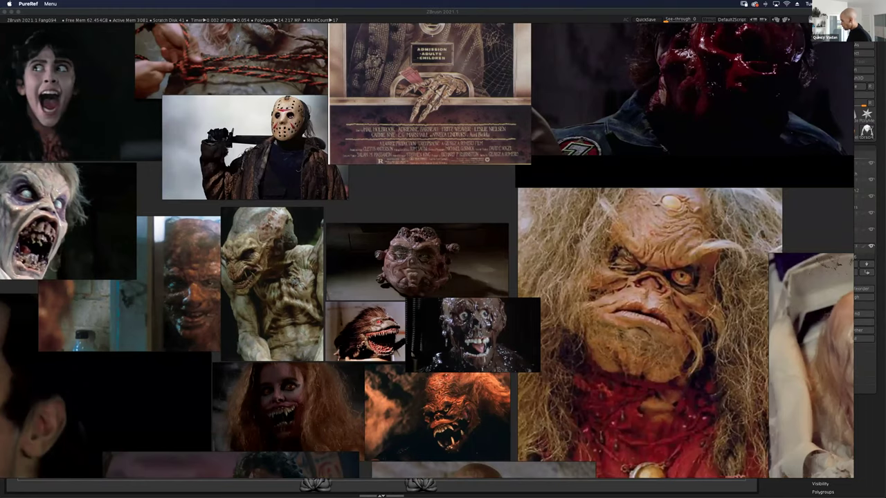
scroll(440, 220, "down", 2)
middle_click_drag(425, 210, 370, 225)
left_click(356, 153)
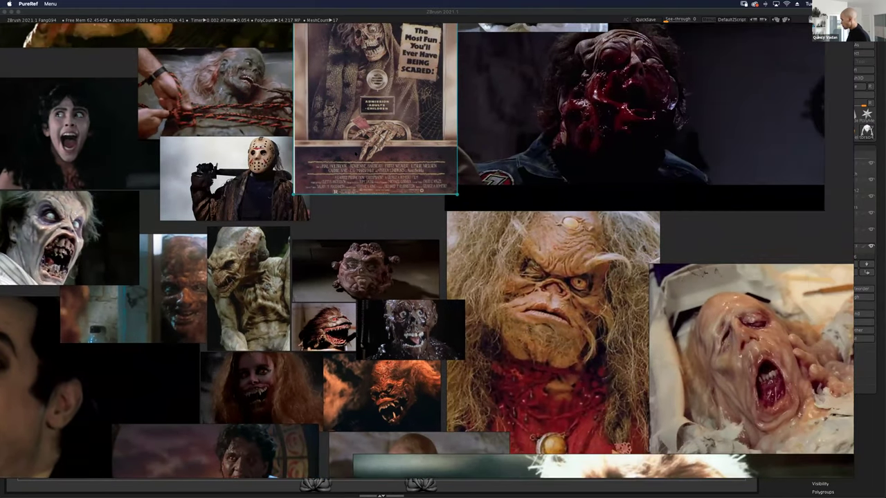
scroll(355, 153, "down", 8)
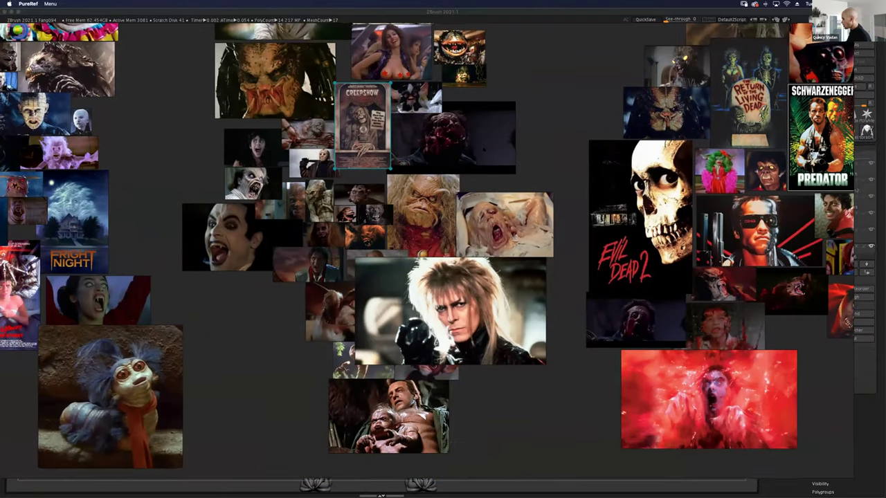
- Look over the image group with the They Live, Predator and Evil Dead 2 posters
middle_click_drag(534, 90, 483, 149)
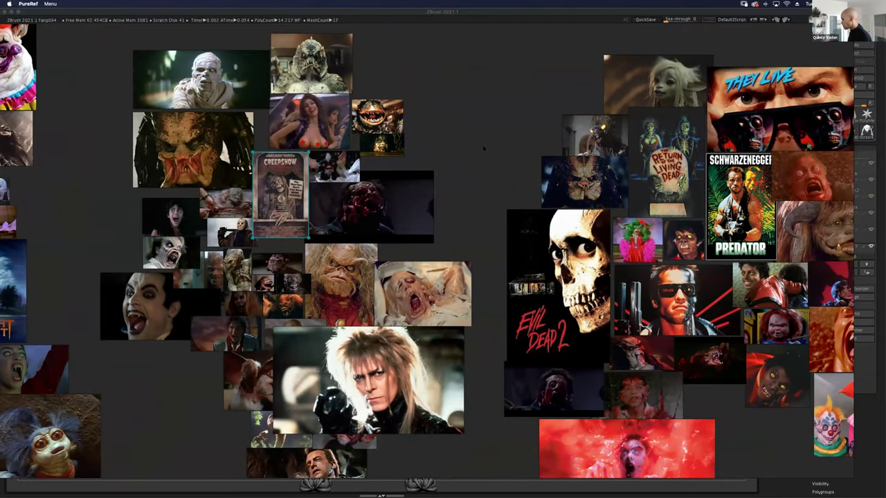
middle_click_drag(490, 137, 341, 136)
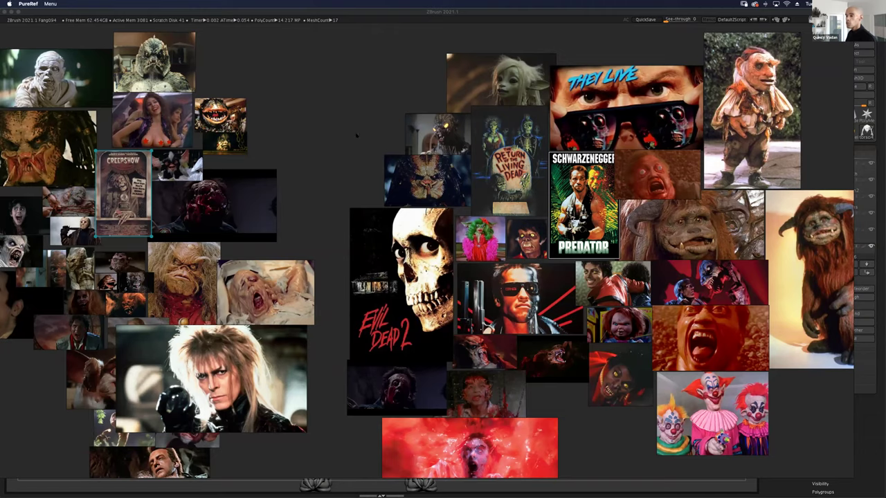
middle_click_drag(312, 141, 171, 129)
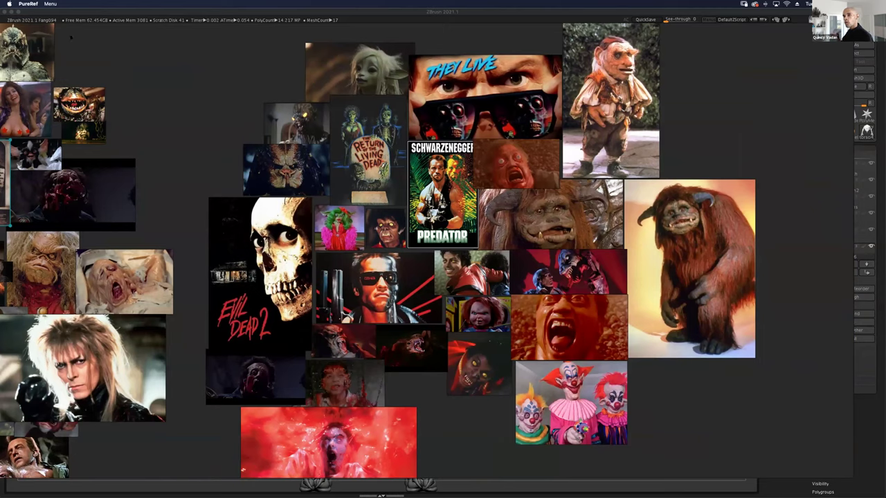
- Put away the PureRef board window and return to ZBrush in full-screen mode
left_click(50, 4)
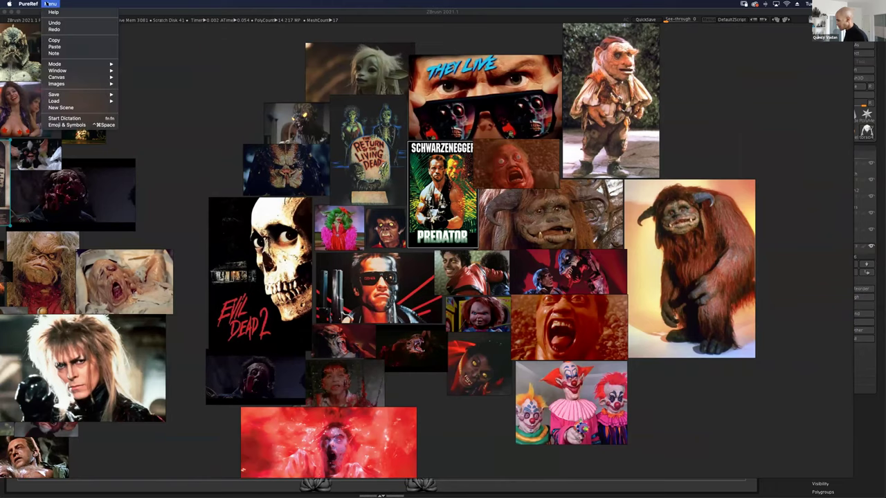
mouse_move(53, 72)
left_click(124, 76)
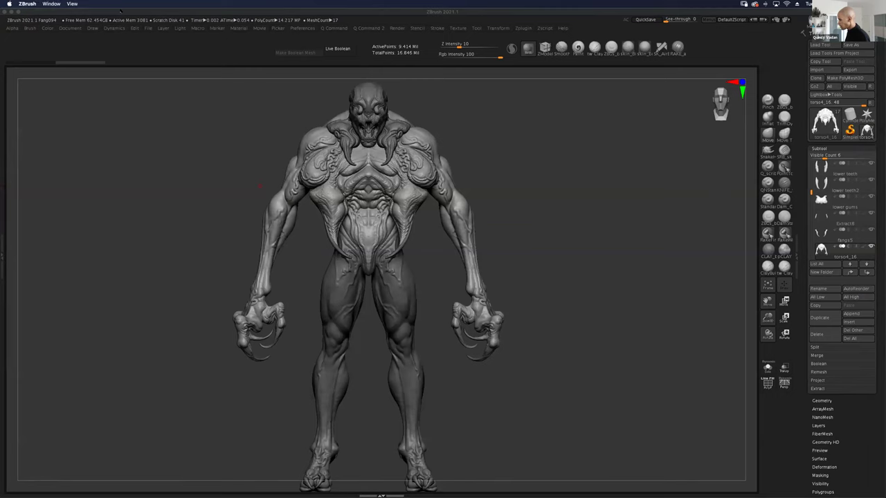
left_click(72, 4)
left_click(90, 29)
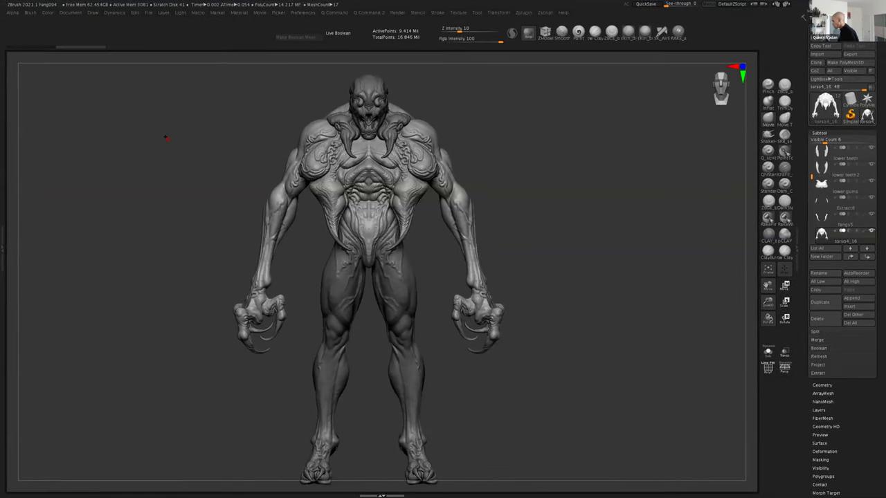
- Scroll the Subtool list to the claws and base mesh entries, and view the creature closer from the front
left_click_drag(531, 270, 540, 270, "alt")
left_click_drag(597, 309, 556, 301, "alt")
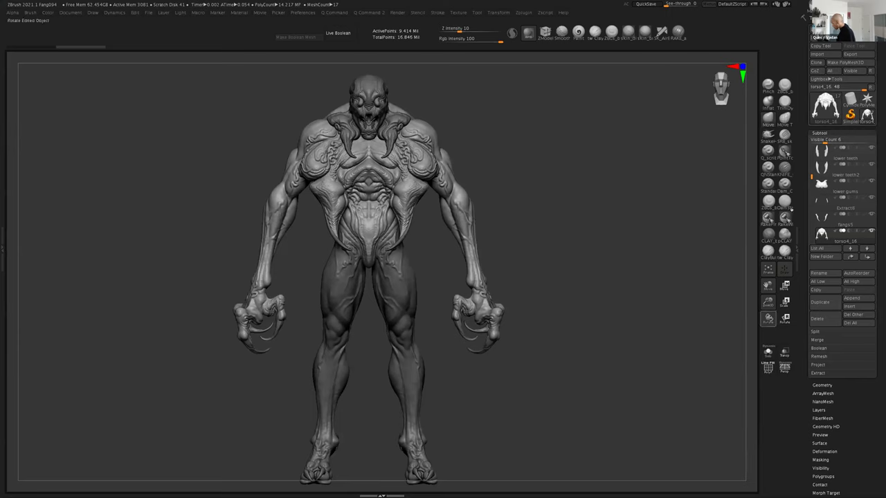
left_click_drag(808, 179, 802, 207)
mouse_move(767, 303)
left_mouse_down()
mouse_move(758, 293)
mouse_move(753, 302)
left_mouse_up()
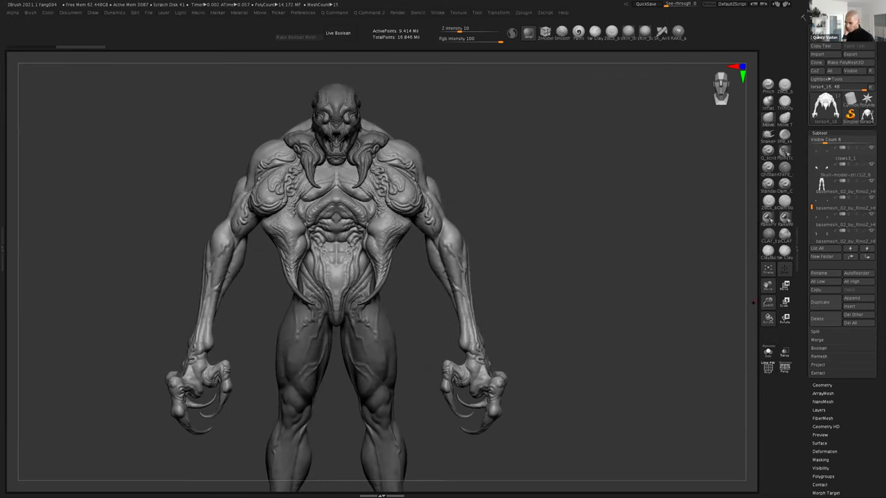
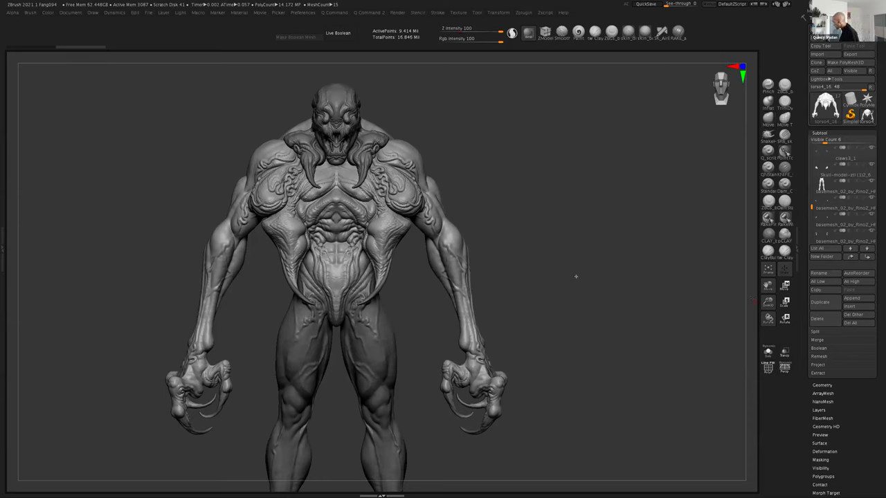
- Hide the leg mesh and the three small base mesh subtools at the end of the Subtool list
left_click_drag(812, 206, 810, 220)
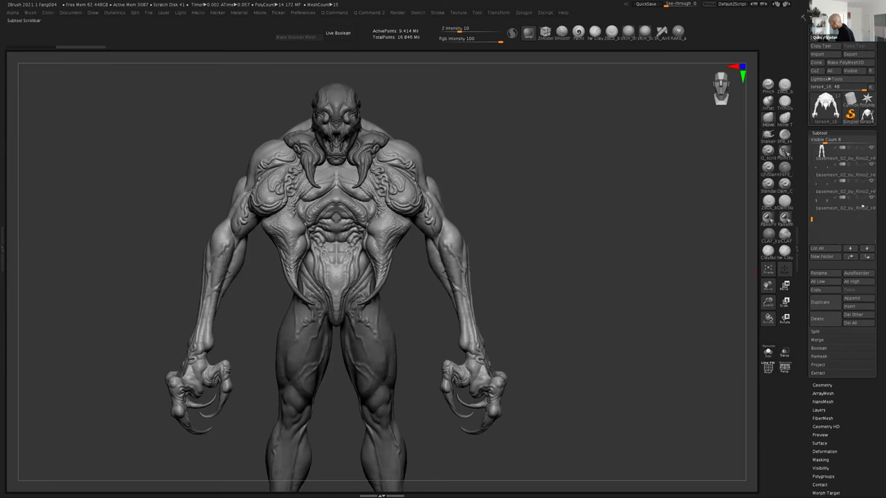
left_click(871, 198)
left_click(871, 181)
left_click(871, 164)
left_click(871, 148)
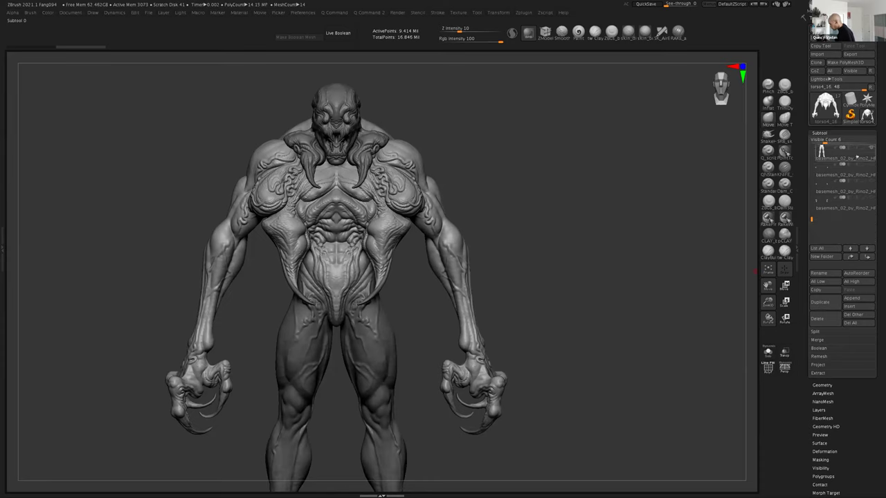
scroll(811, 201, "up", 2)
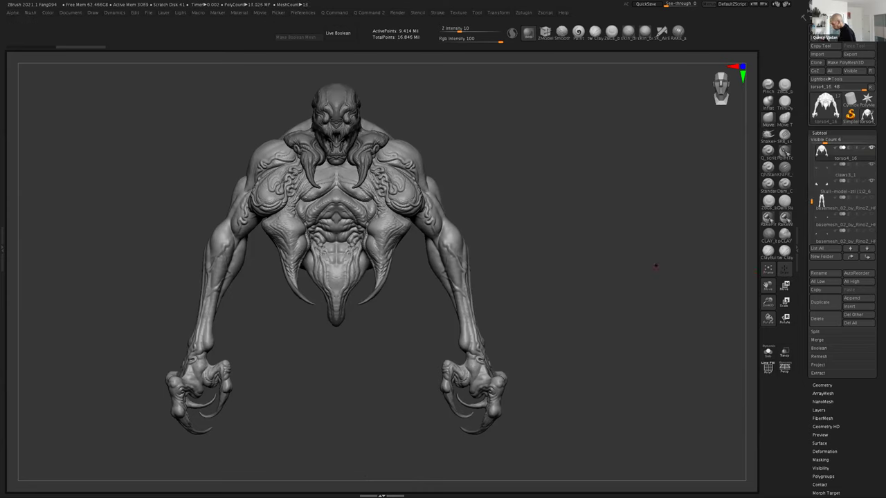
- Hide the arms of the torso4_16 mesh and the claws3_1 subtool, isolating the head and torso for close work
key("ctrl+z")
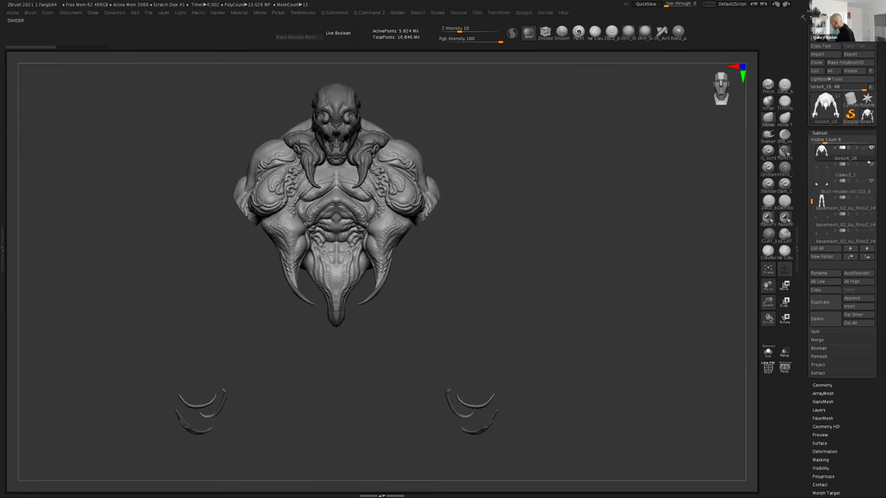
left_click(870, 164)
mouse_move(767, 302)
left_mouse_down()
mouse_move(758, 285)
mouse_move(767, 307)
mouse_move(765, 293)
left_mouse_up()
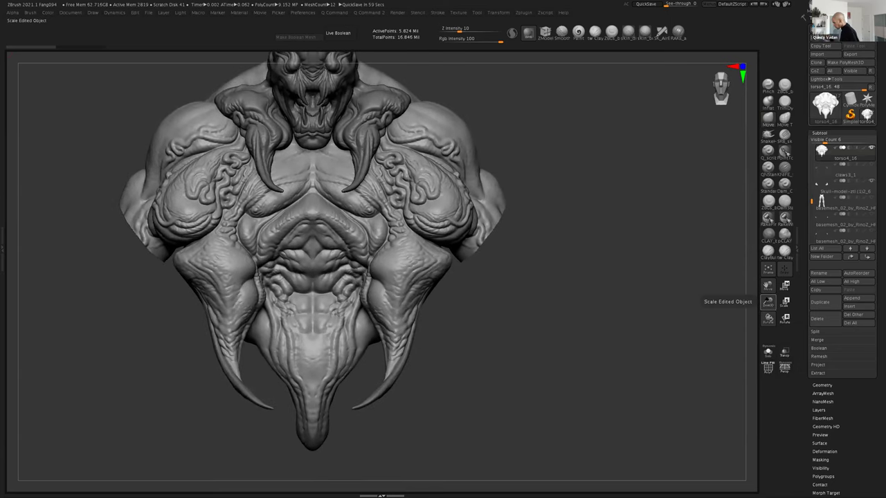
left_click_drag(767, 285, 789, 293)
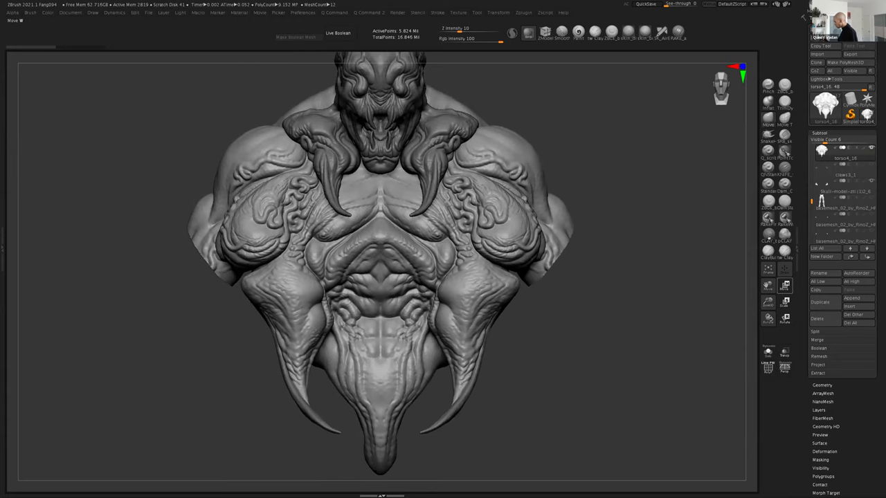
- Choose the ClayBuildup brush at Z Intensity 20 and start symmetrical strokes on the horn-like flaps beside the abdomen
left_click(767, 250)
key("space")
left_click_drag(475, 330, 460, 337)
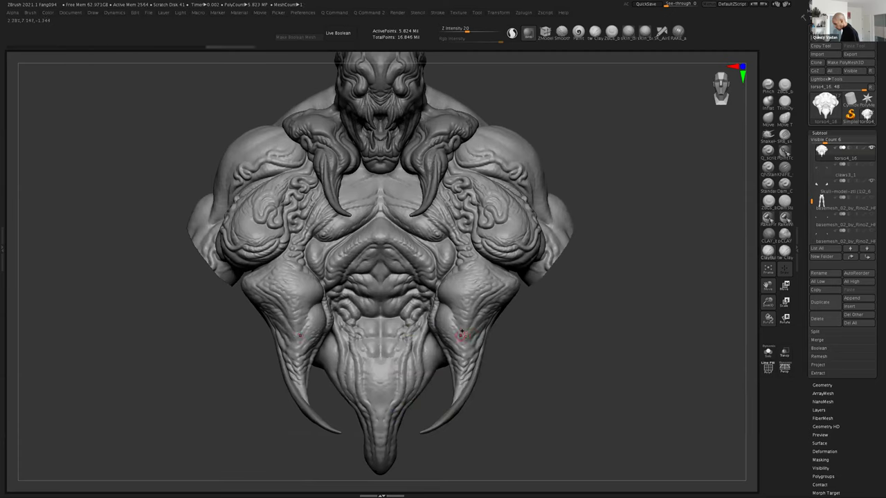
left_click(562, 32)
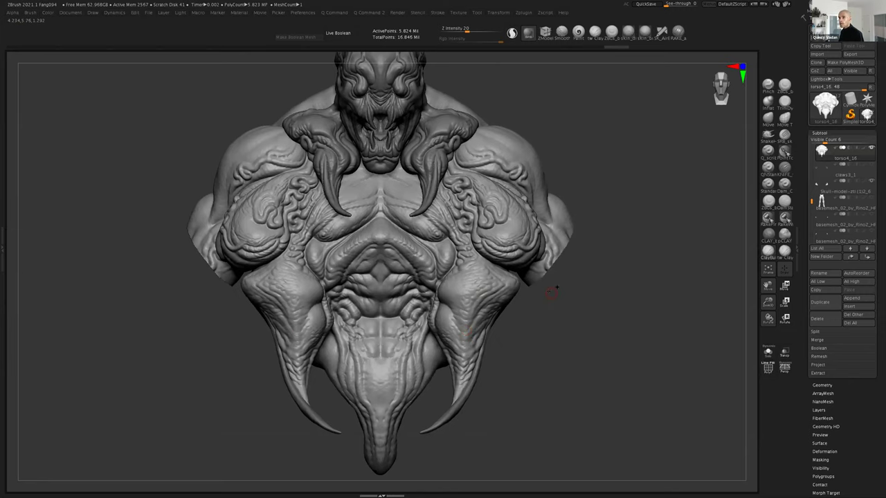
left_click_drag(767, 286, 729, 300)
mouse_move(559, 271)
left_mouse_down()
mouse_move(568, 273)
mouse_move(510, 292)
left_mouse_up()
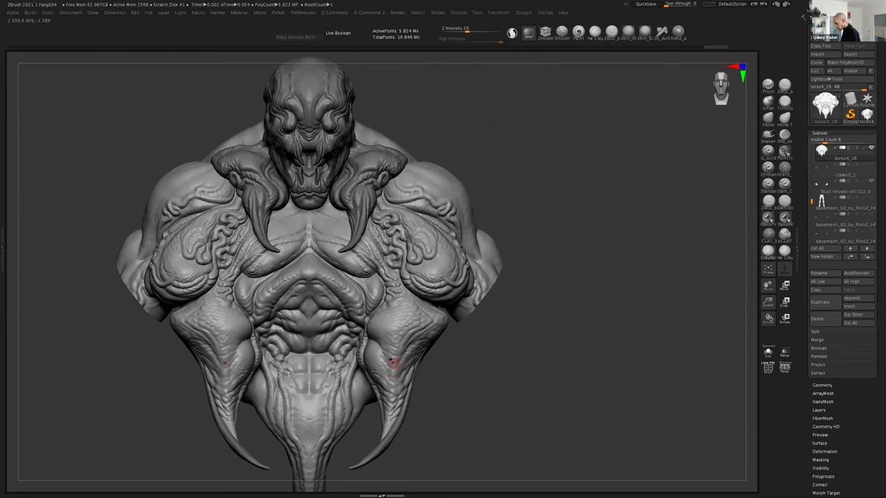
left_click_drag(768, 302, 768, 346)
left_click_drag(767, 285, 769, 214)
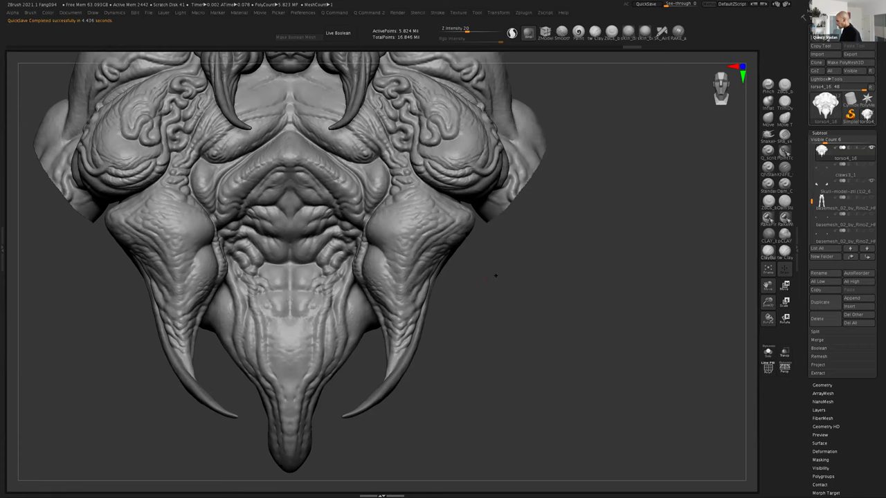
- Sculpt and smooth the skin folds midway down the flaps beside the abdomen, and undo the last stroke
left_click_drag(403, 291, 401, 294)
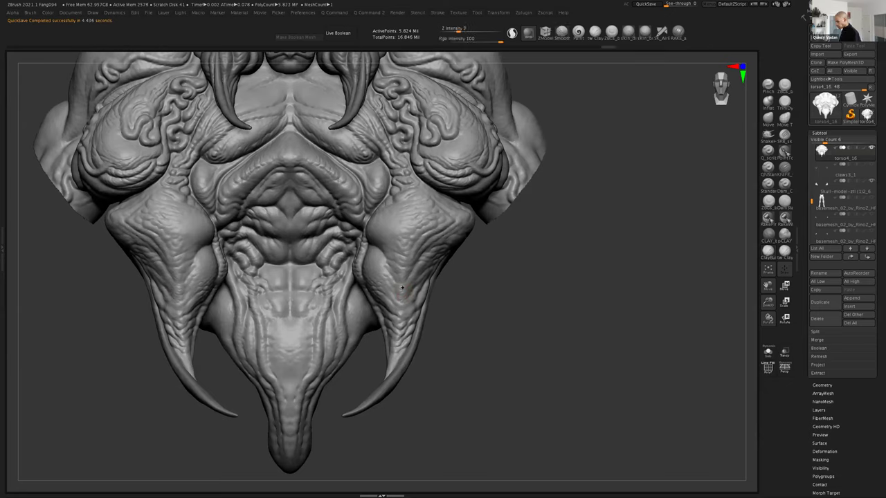
mouse_move(402, 281)
left_mouse_down("shift")
mouse_move(413, 271)
mouse_move(402, 277)
left_mouse_up("shift")
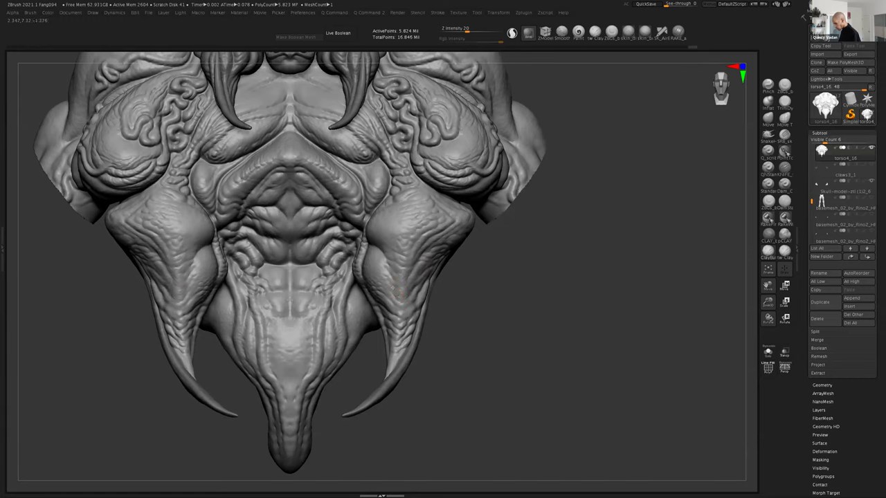
left_click_drag(473, 281, 420, 277)
key("space")
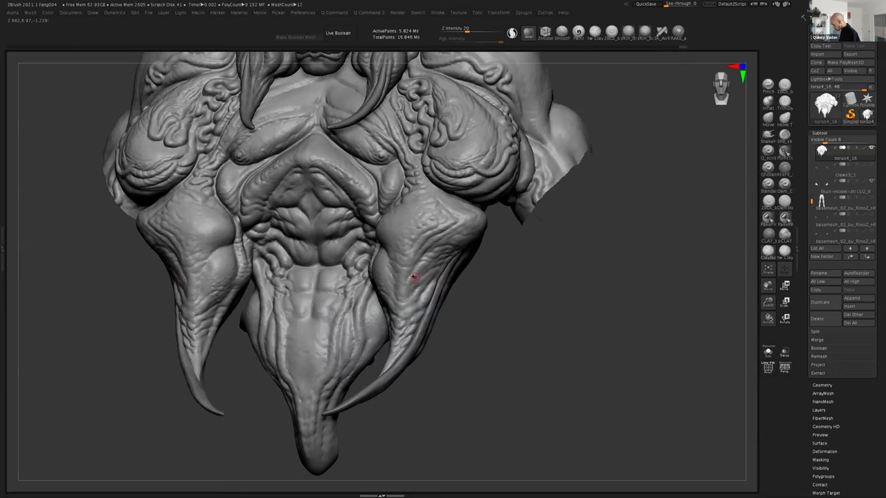
left_click(413, 282)
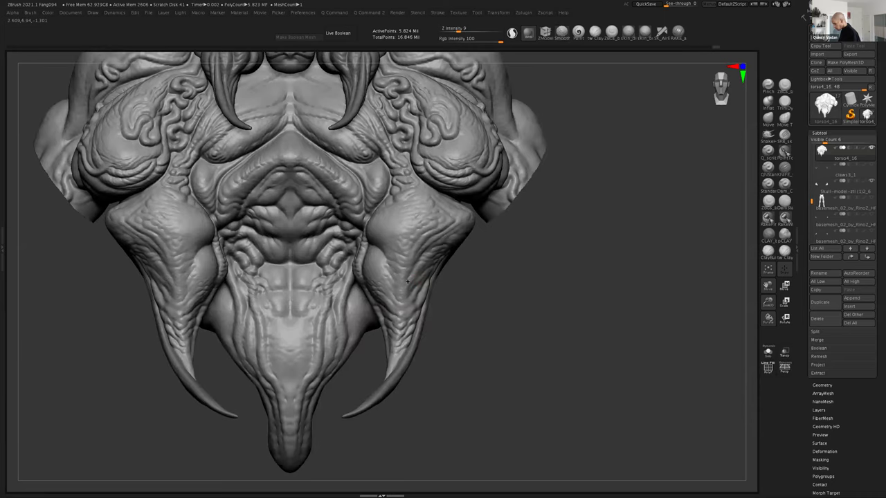
key("ctrl+z")
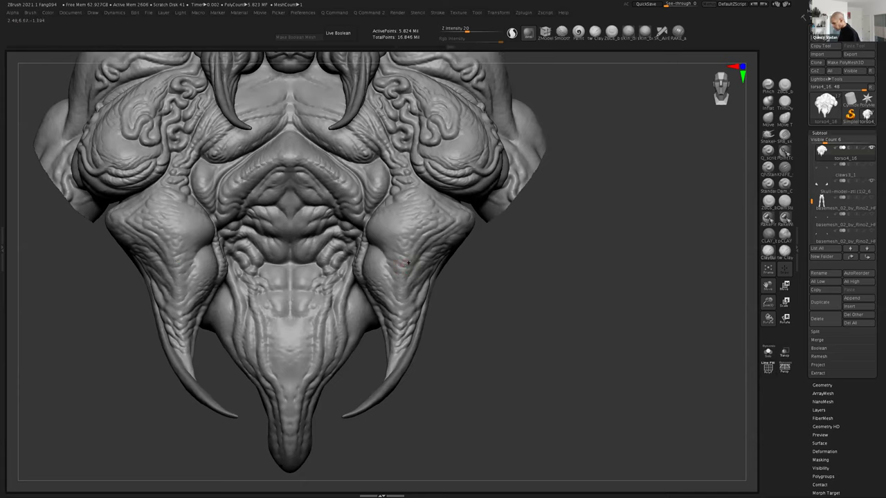
- Refine the central ridge of the abdomen's side flaps with build-up and smoothing strokes, checking it from an angle
left_click_drag(470, 268, 508, 260)
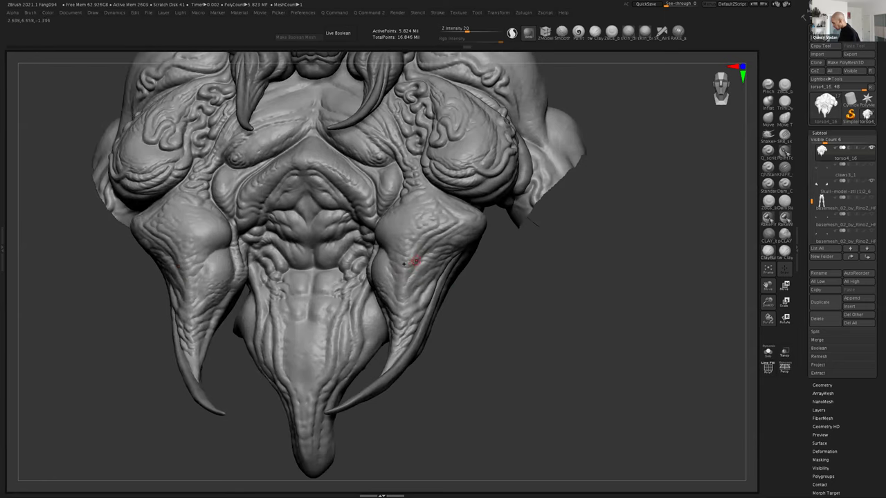
left_click_drag(426, 263, 434, 265, "shift")
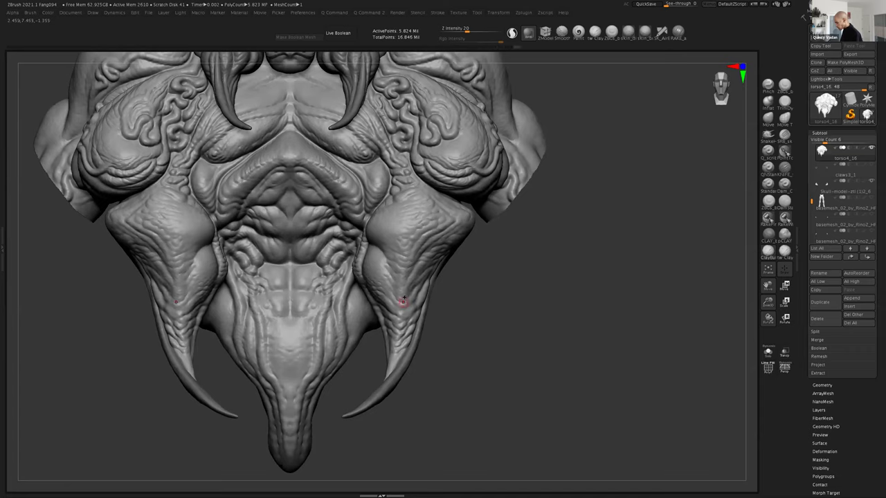
key("shift")
key("shift+r")
mouse_move(462, 277)
left_mouse_down()
mouse_move(476, 291)
mouse_move(406, 270)
left_mouse_up()
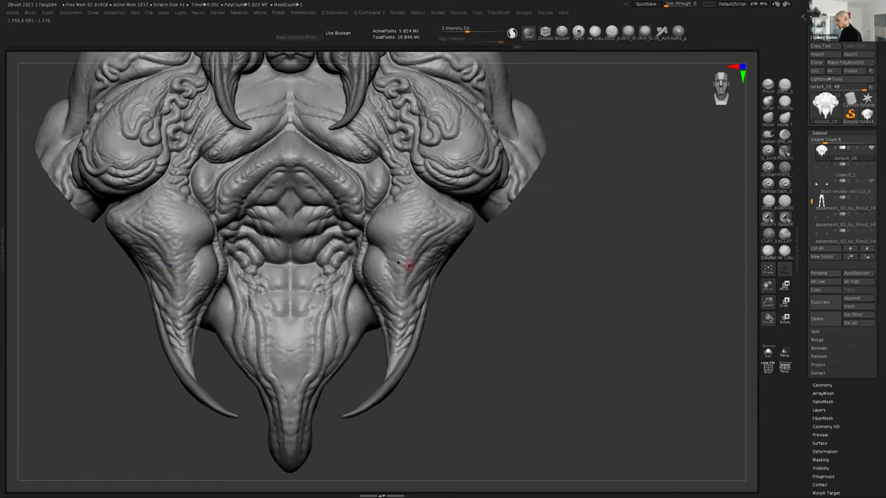
left_click_drag(481, 271, 410, 264)
key("shift")
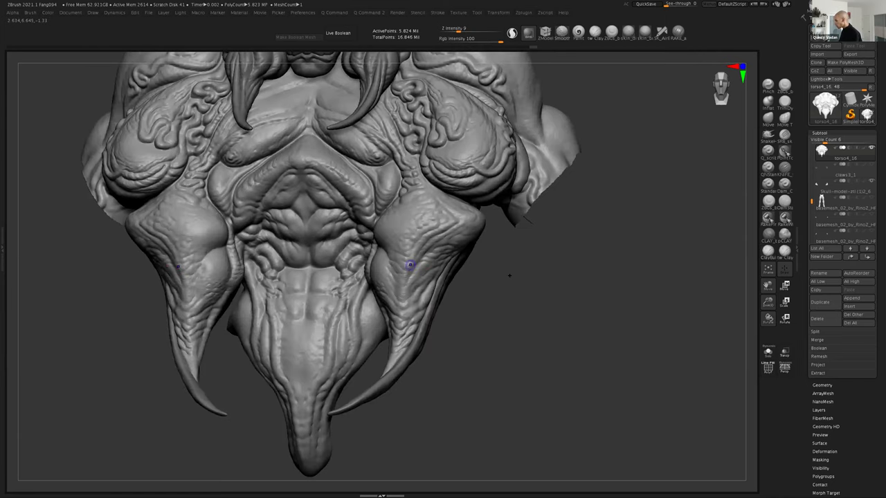
left_click_drag(510, 275, 513, 270, "shift")
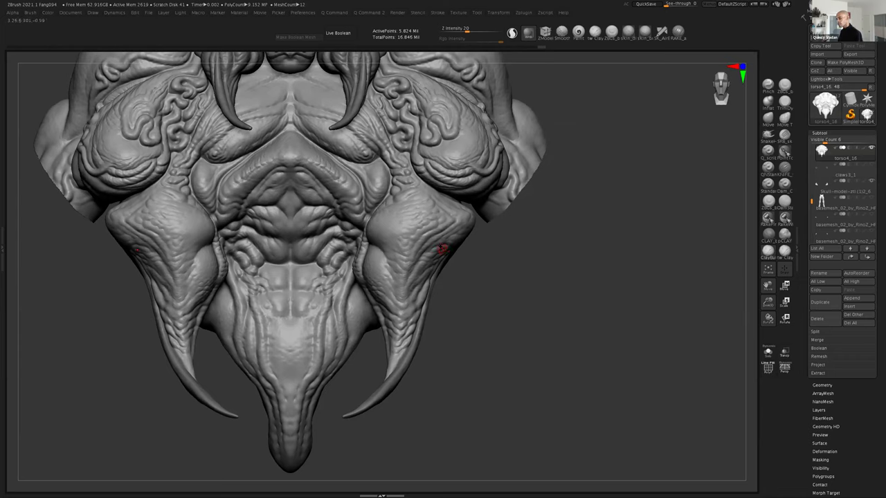
- Alternate sculpting and smoothing on the wrinkles just below the bulge of each side flap
key("shift")
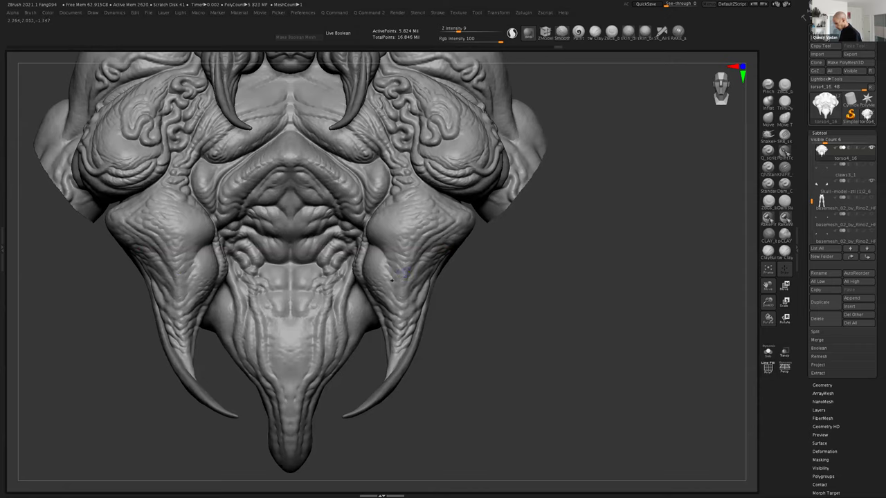
key("b")
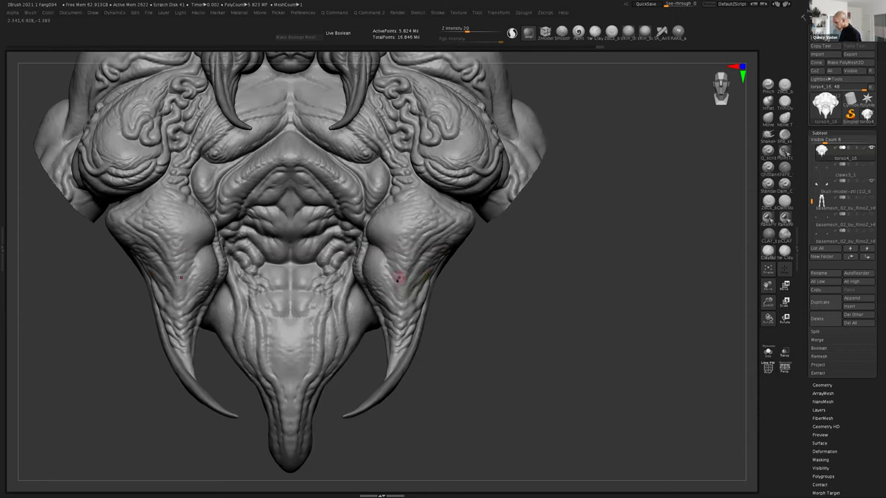
key("shift")
key("shift")
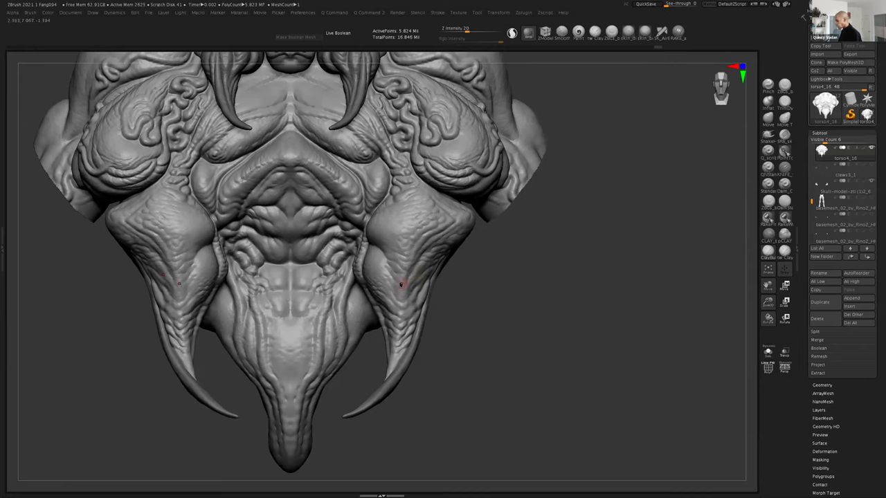
key("shift")
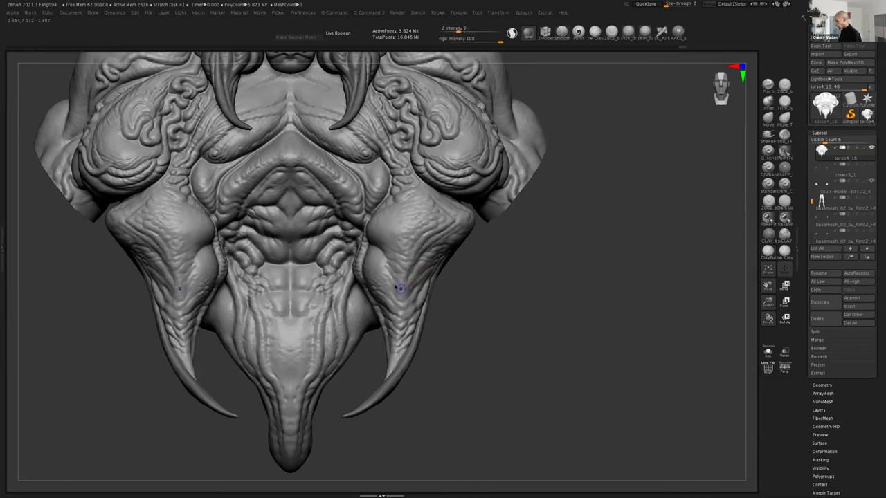
left_click_drag(401, 295, 406, 293, "shift")
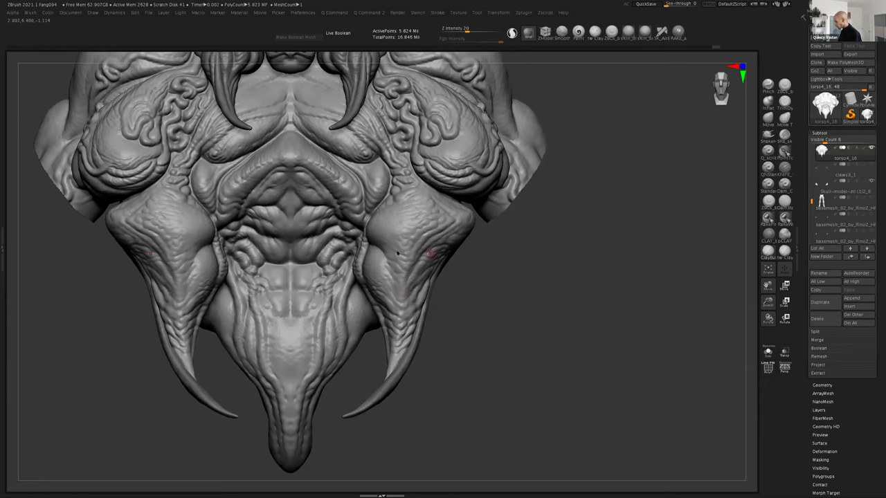
- Carve and soften the creases running down the side flaps, working from oblique and front views
left_click_drag(485, 259, 386, 256)
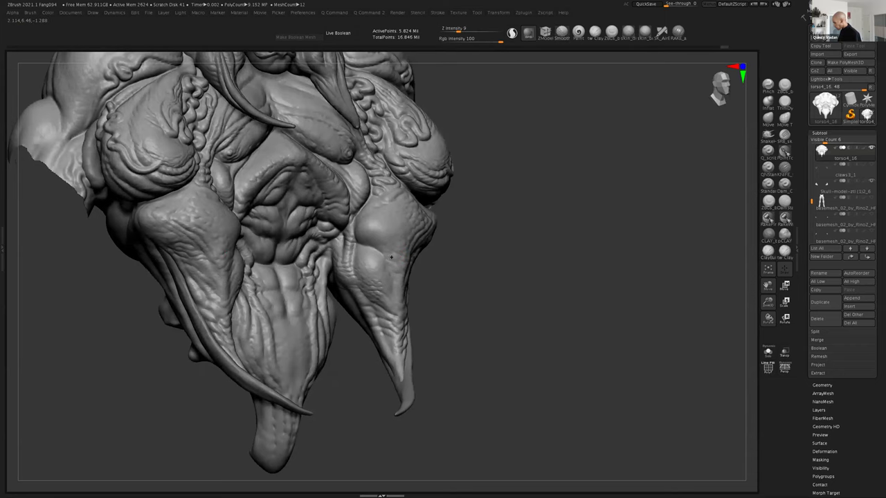
left_click_drag(459, 275, 392, 273, "shift")
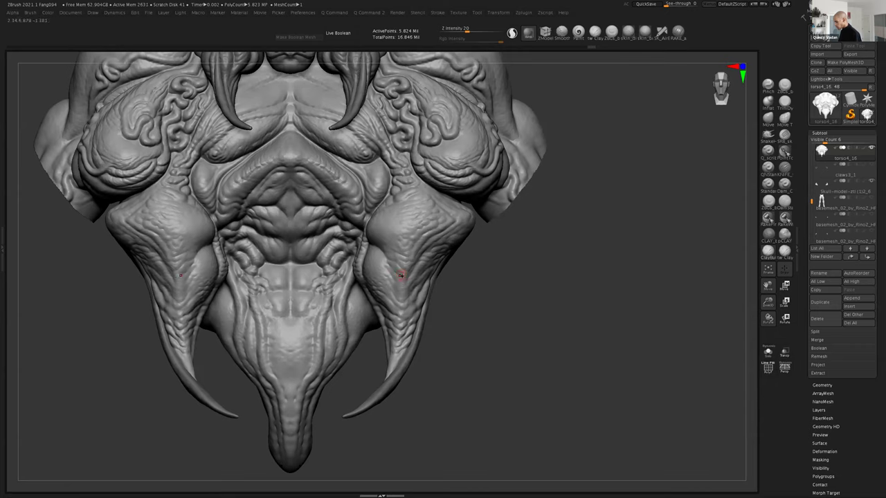
left_click_drag(405, 283, 404, 294)
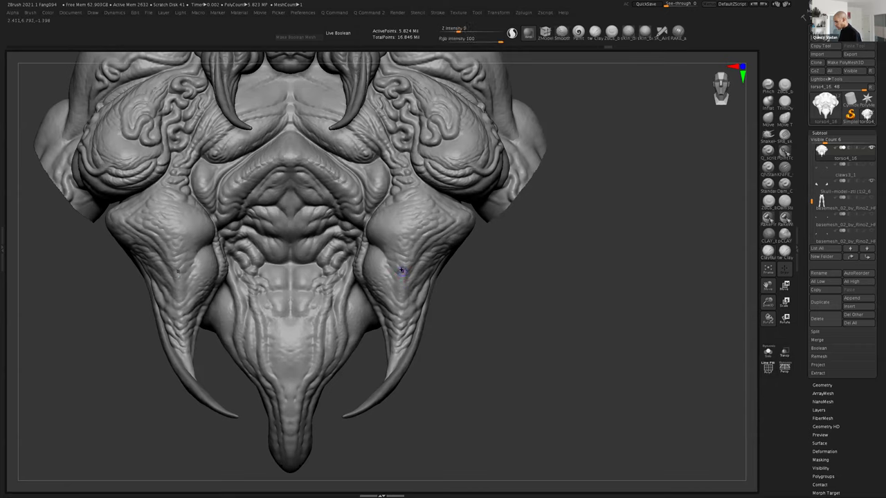
left_click_drag(402, 270, 395, 284, "alt")
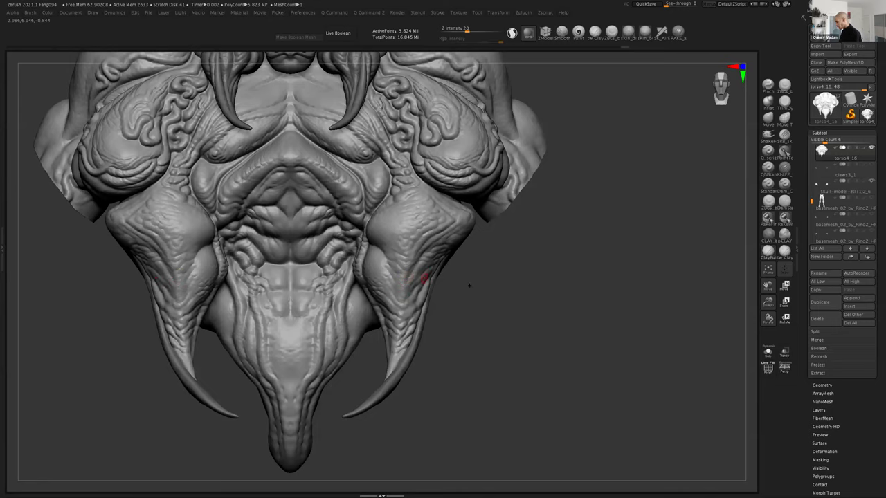
mouse_move(391, 281)
left_mouse_down()
mouse_move(420, 282)
mouse_move(399, 286)
left_mouse_up()
key("shift+r")
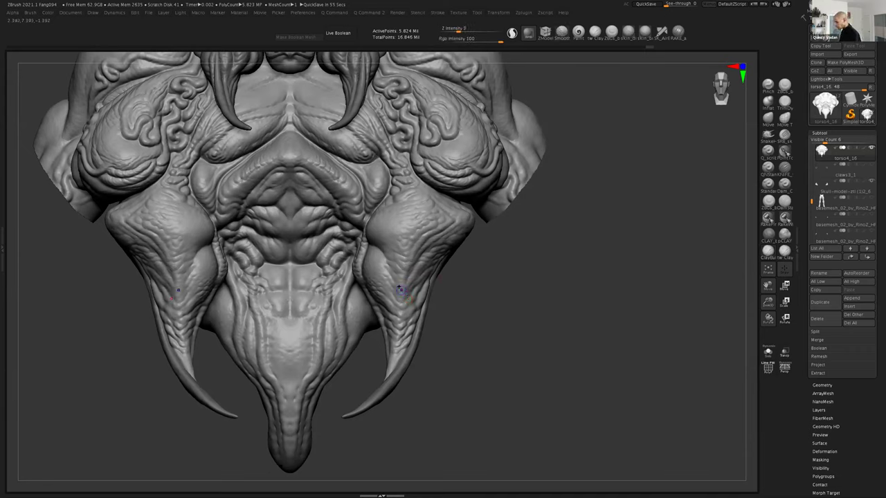
left_click_drag(401, 289, 402, 279, "shift")
- Blend the folds where the side flaps narrow toward their hooked tips, using sculpting and smoothing strokes
key("p")
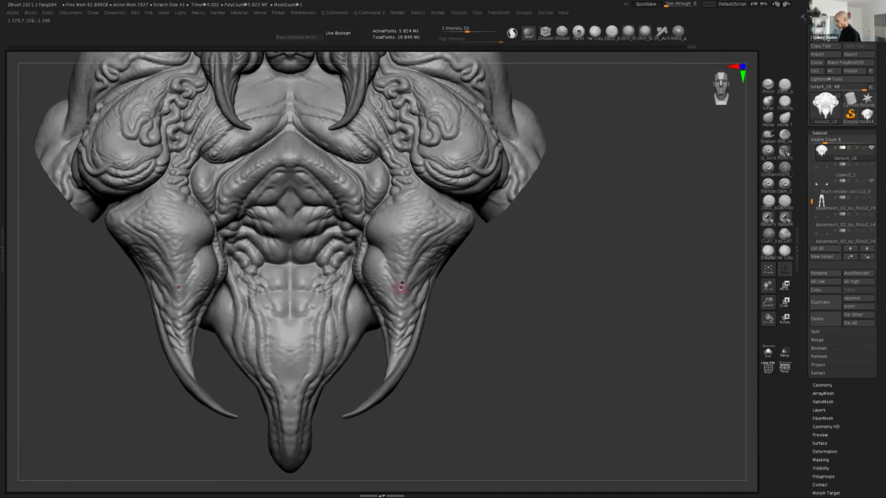
key("shift")
key("p")
left_click_drag(465, 286, 414, 290)
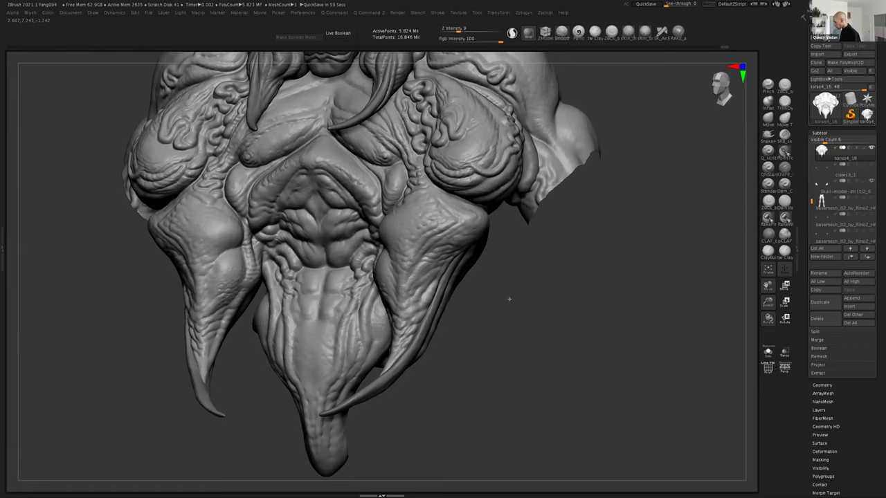
mouse_move(528, 307)
left_mouse_down()
mouse_move(472, 293)
mouse_move(402, 293)
left_mouse_up()
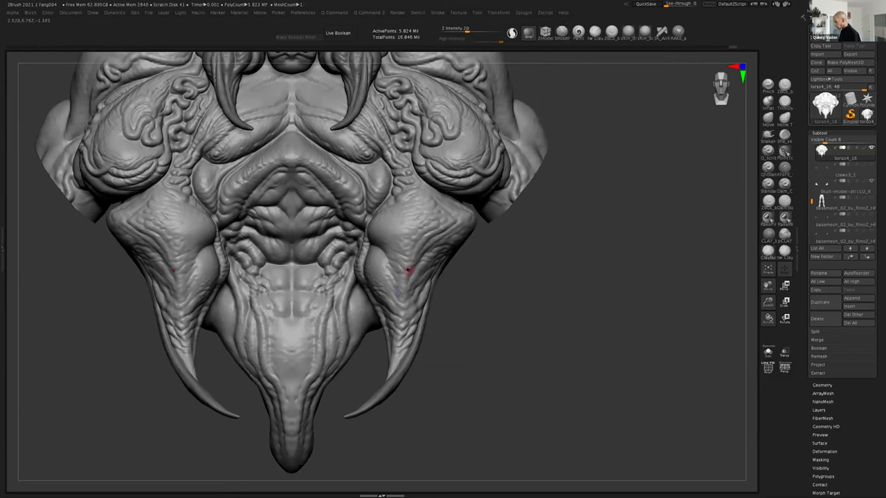
key("shift")
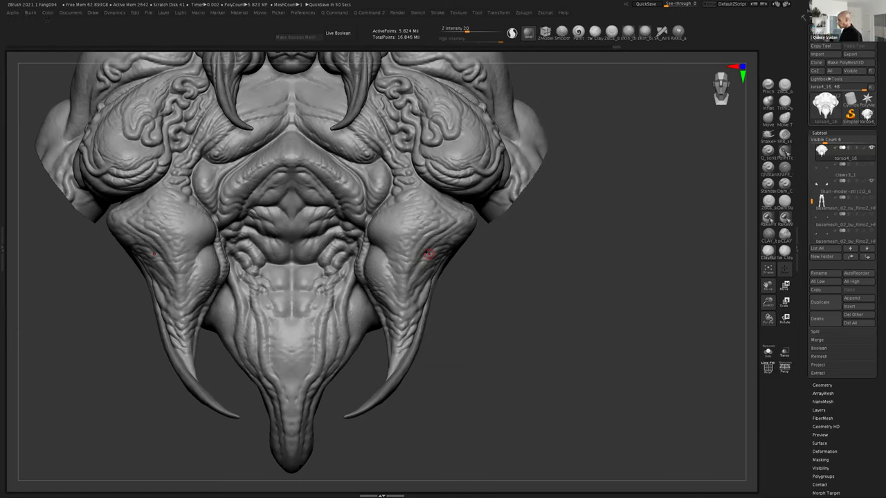
left_click_drag(463, 280, 458, 286)
left_click_drag(397, 291, 402, 295, "shift")
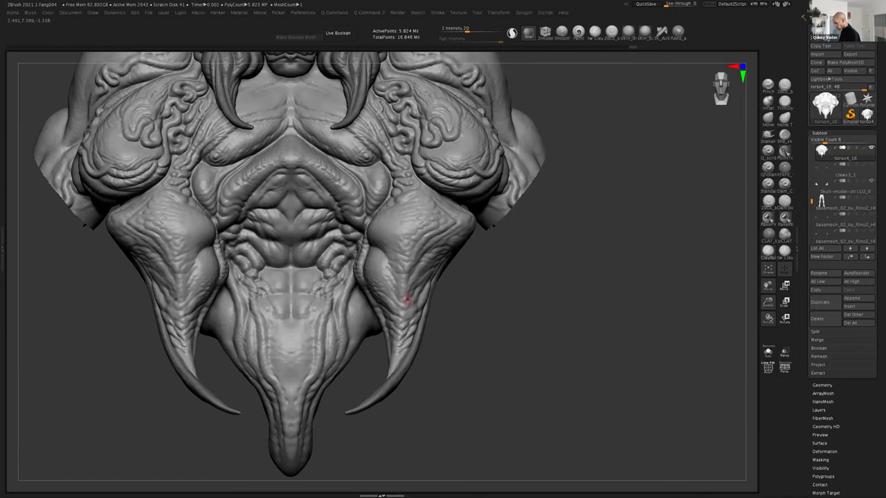
- Smooth the wrinkles along the middle of the abdomen's side flaps
left_click_drag(468, 302, 465, 307, "shift")
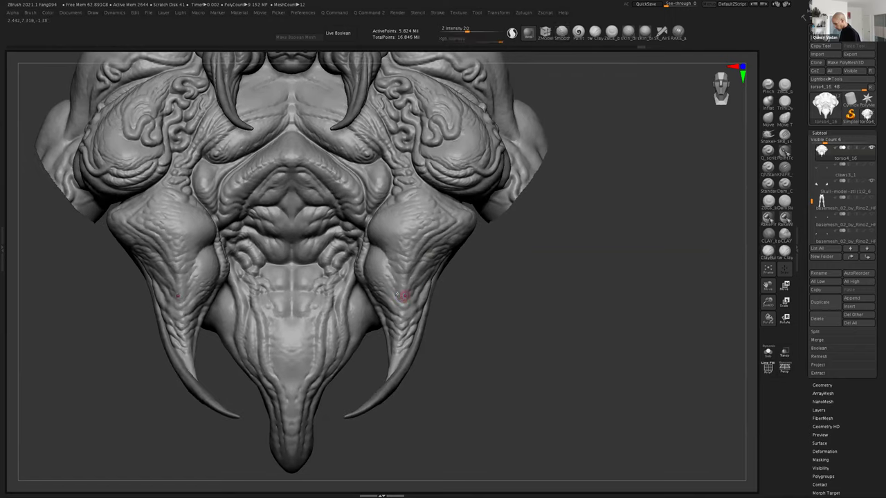
left_click_drag(767, 302, 767, 285)
left_click_drag(767, 285, 768, 255)
left_click_drag(767, 303, 767, 295)
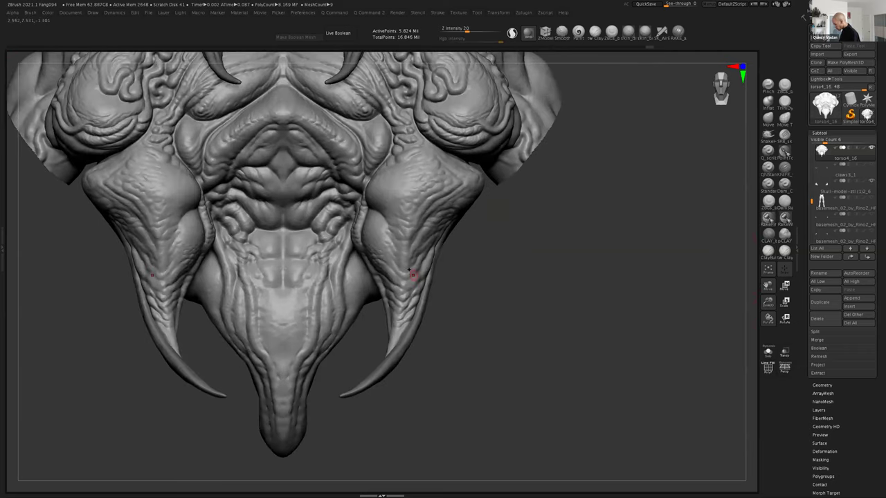
- Sculpt and soften the folds between the side flaps' lower bulge and their outer edge
key("space")
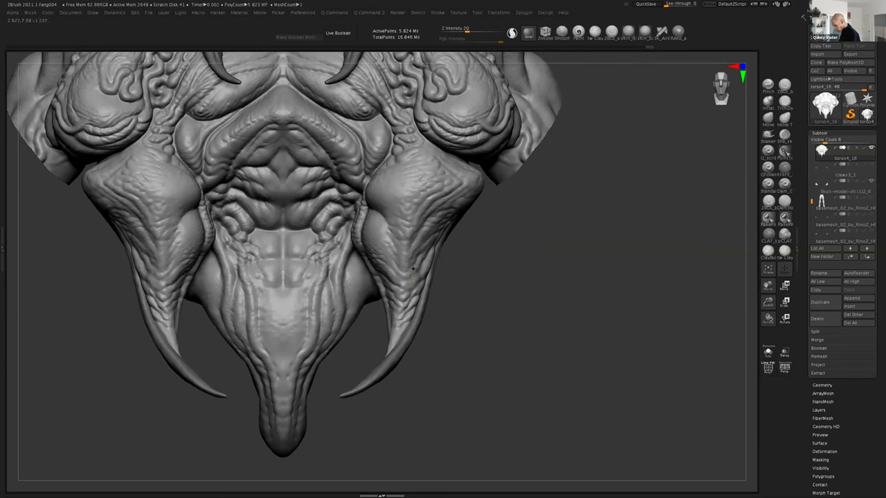
left_click_drag(416, 262, 420, 267, "shift")
key("shift")
key("shift")
left_click_drag(397, 259, 411, 259, "shift")
left_click_drag(767, 302, 708, 280)
mouse_move(768, 302)
left_mouse_down()
mouse_move(580, 266)
mouse_move(568, 277)
left_mouse_up()
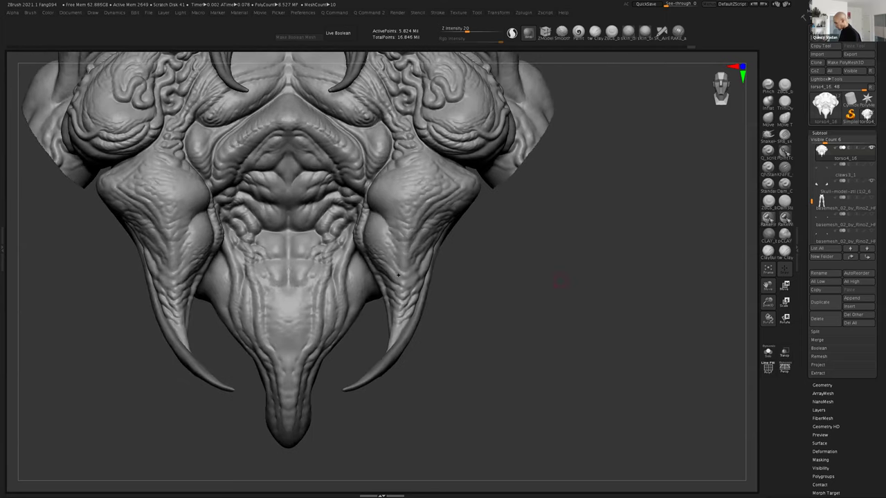
left_click_drag(403, 279, 413, 270)
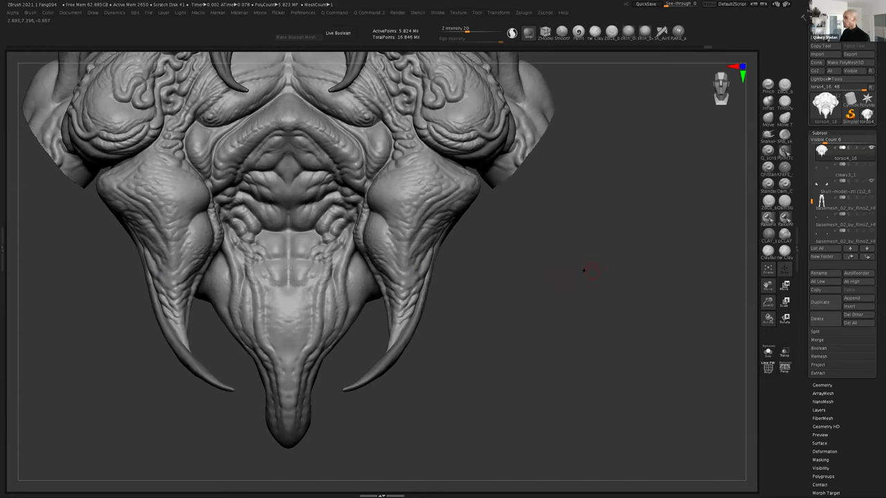
- Examine the head and upper torso from front and side views, making the head subtool active
left_click_drag(766, 285, 786, 445)
mouse_move(453, 168)
left_mouse_down()
mouse_move(416, 155)
mouse_move(453, 166)
left_mouse_up()
left_click_drag(530, 162, 519, 171)
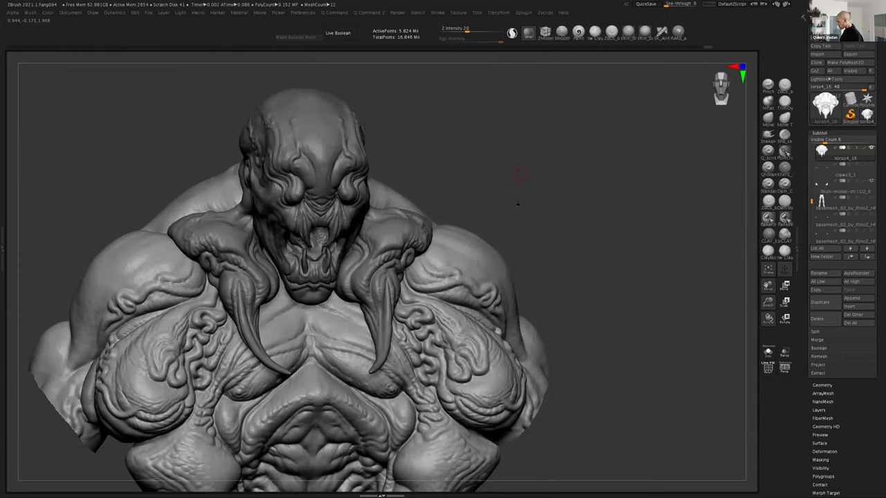
left_click_drag(514, 201, 521, 203)
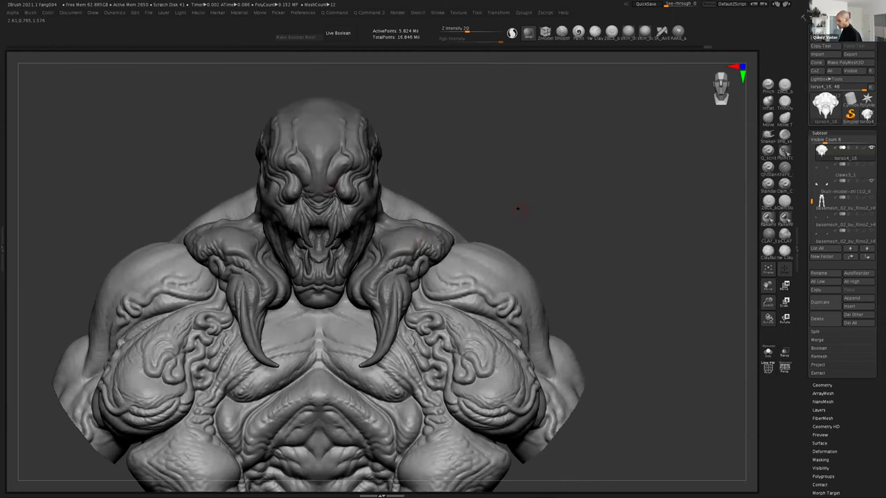
mouse_move(529, 210)
left_mouse_down()
mouse_move(742, 294)
mouse_move(760, 277)
mouse_move(742, 210)
mouse_move(611, 249)
left_mouse_up()
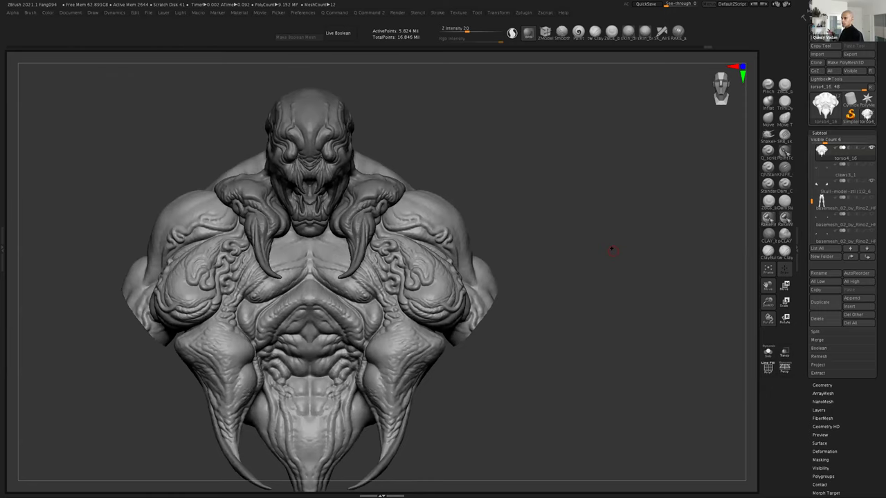
left_click_drag(401, 124, 317, 99)
left_click_drag(360, 130, 306, 118)
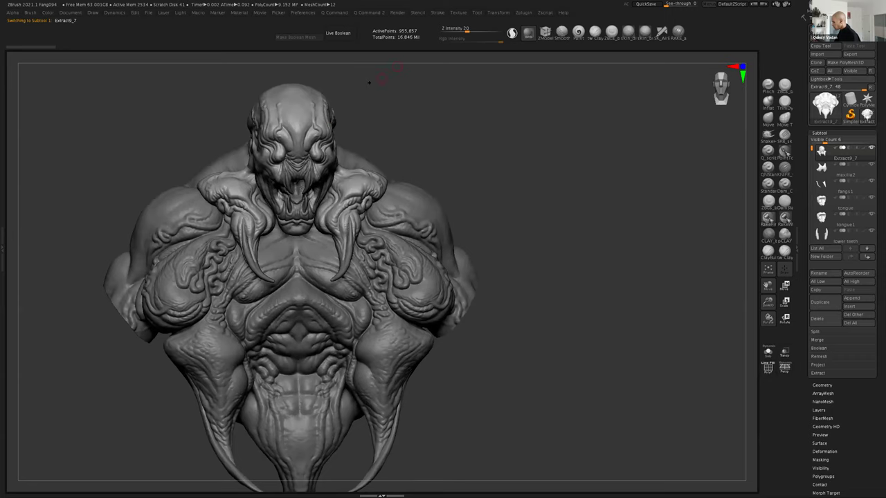
left_click_drag(354, 83, 371, 87, "shift")
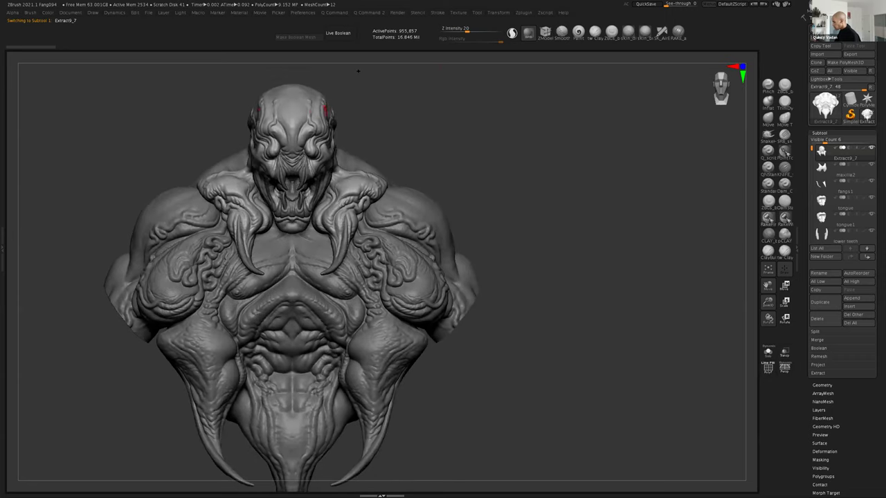
left_click_drag(335, 93, 293, 103)
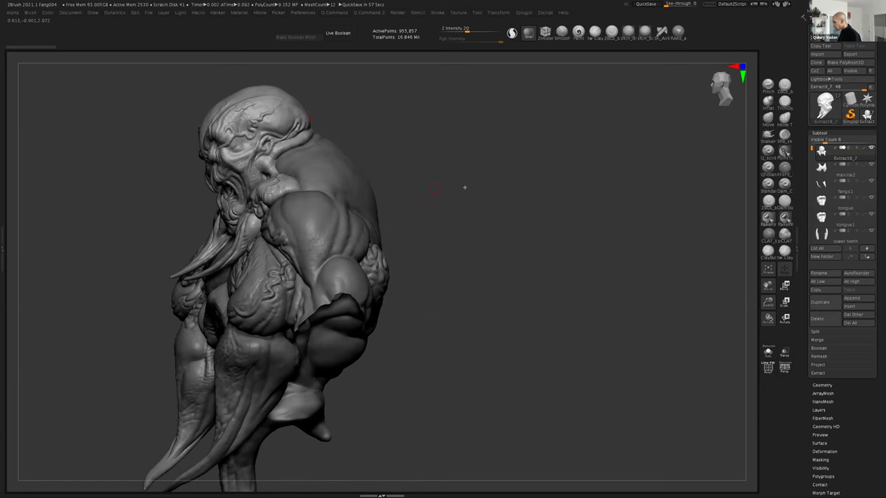
left_click_drag(464, 188, 463, 187, "shift")
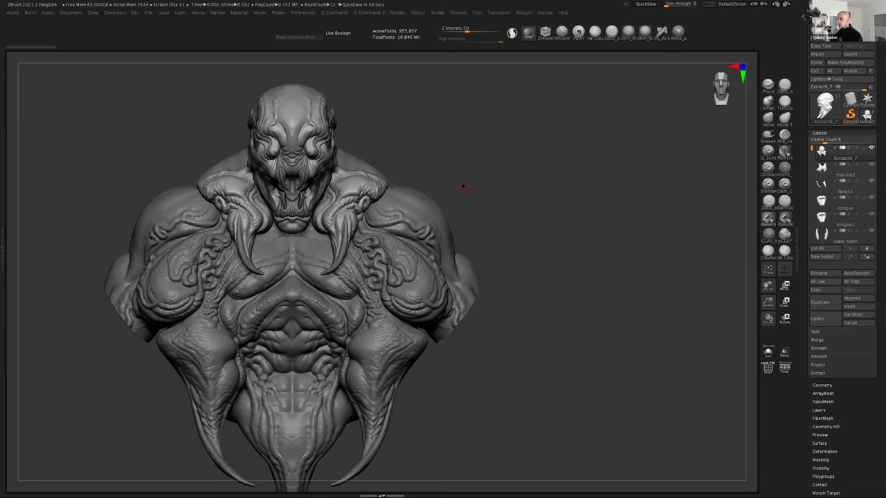
- Reselect the torso subtool and adjust the shape of the side flaps with the Move brush
left_click(414, 335, "alt")
left_click_drag(766, 286, 775, 236)
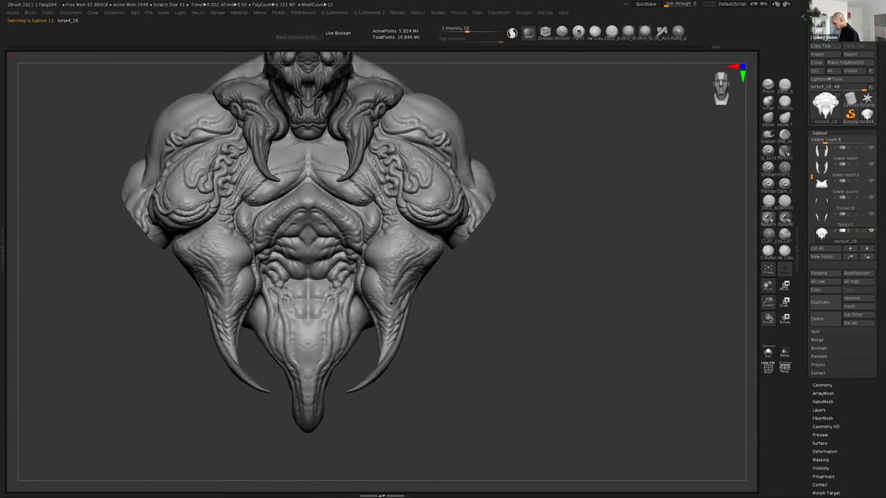
key("shift")
left_click_drag(768, 303, 768, 331)
left_click(769, 119)
key("space")
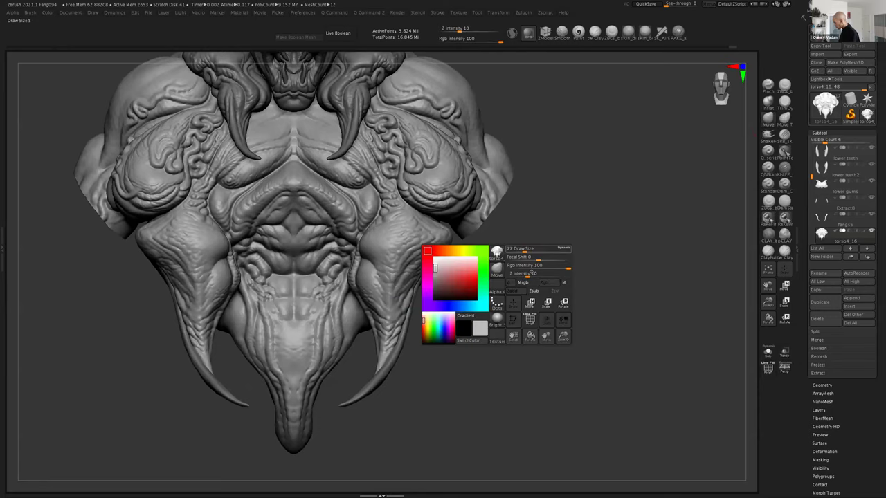
key("space")
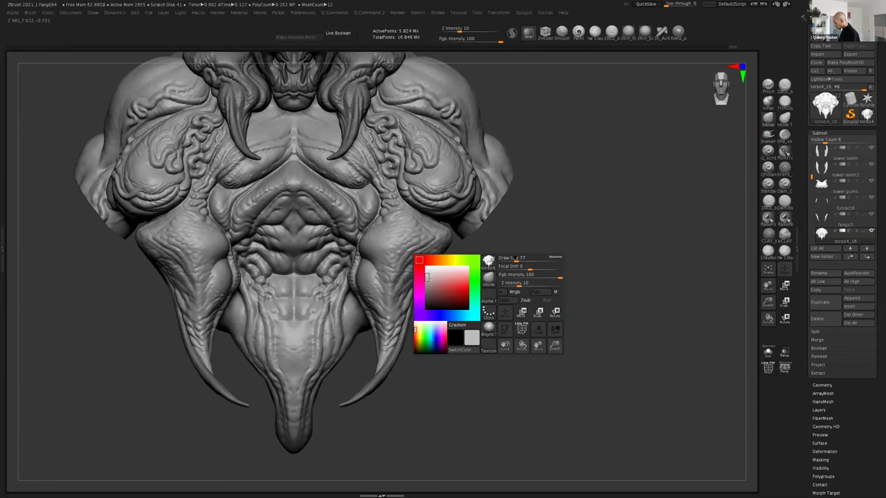
mouse_move(491, 249)
left_mouse_down()
mouse_move(384, 316)
mouse_move(376, 310)
left_mouse_up()
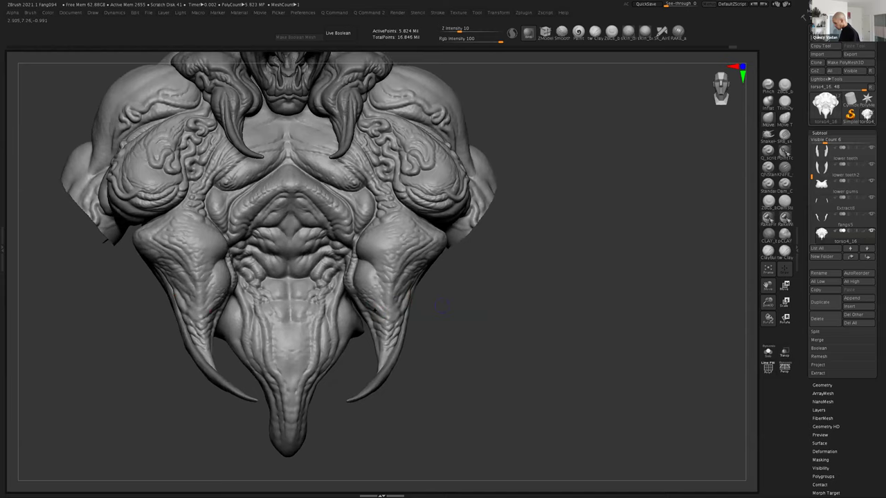
left_click_drag(441, 305, 379, 313)
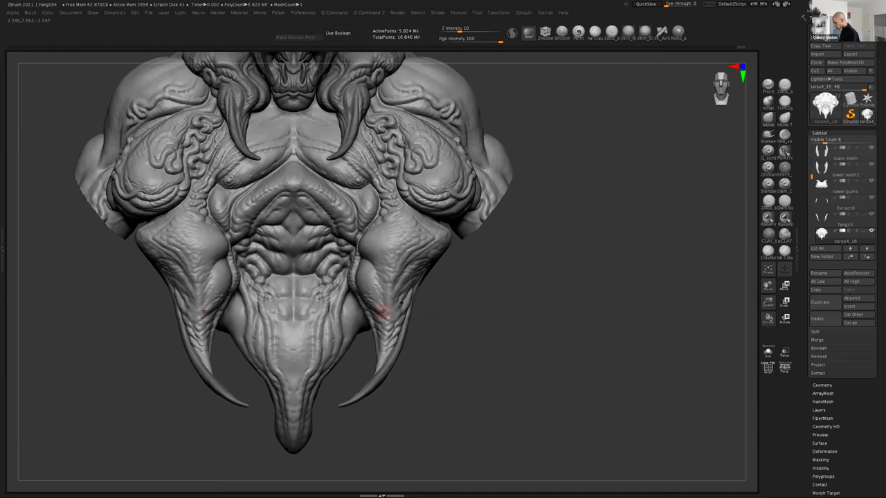
mouse_move(418, 312)
left_mouse_down()
mouse_move(440, 308)
mouse_move(387, 307)
left_mouse_up()
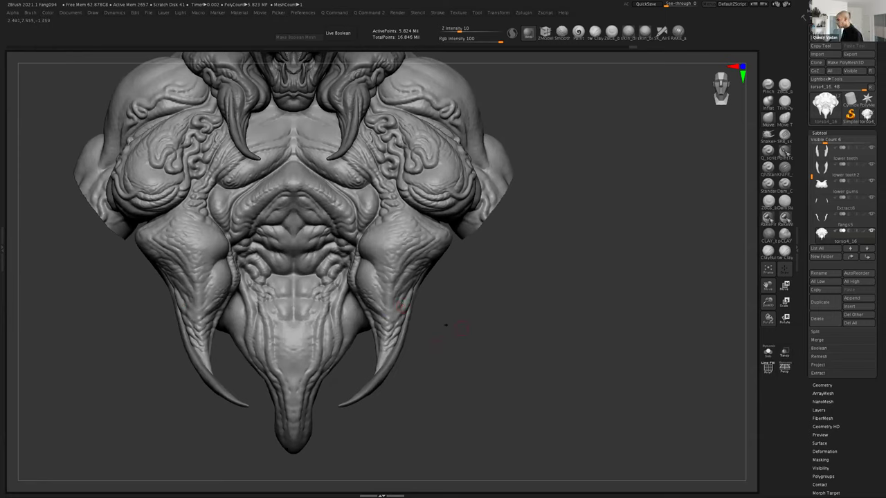
mouse_move(763, 299)
left_mouse_down()
mouse_move(763, 291)
mouse_move(764, 301)
left_mouse_up()
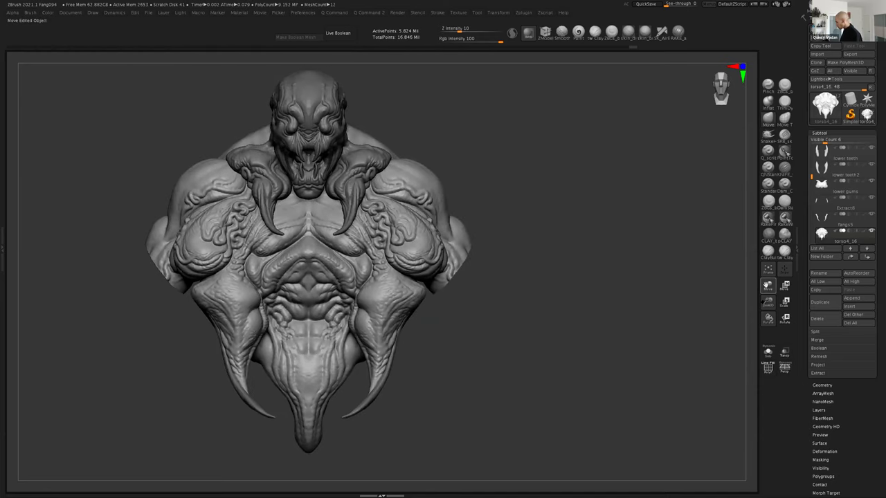
mouse_move(429, 318)
left_mouse_down("alt")
mouse_move(429, 339)
mouse_move(372, 273)
left_mouse_up("alt")
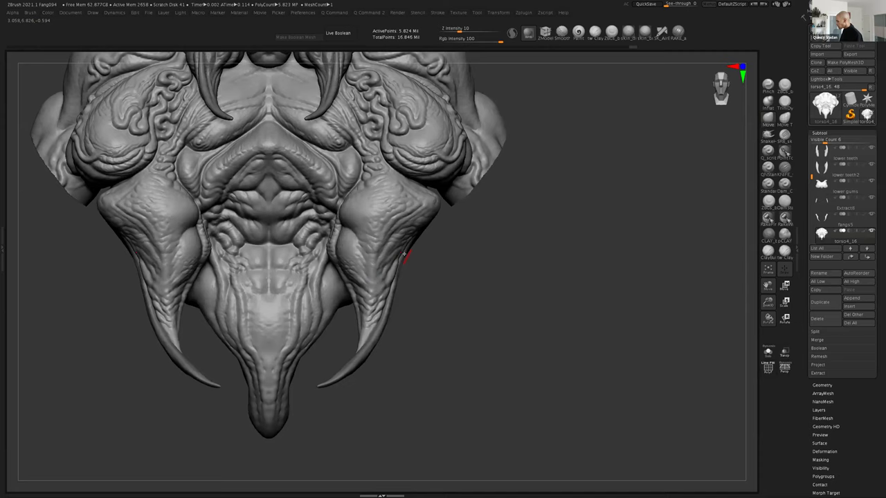
- Build up and smooth the lower folds of the side flaps with the CLAY_brushed_details brush
left_click_drag(425, 268, 695, 237)
left_click(768, 232)
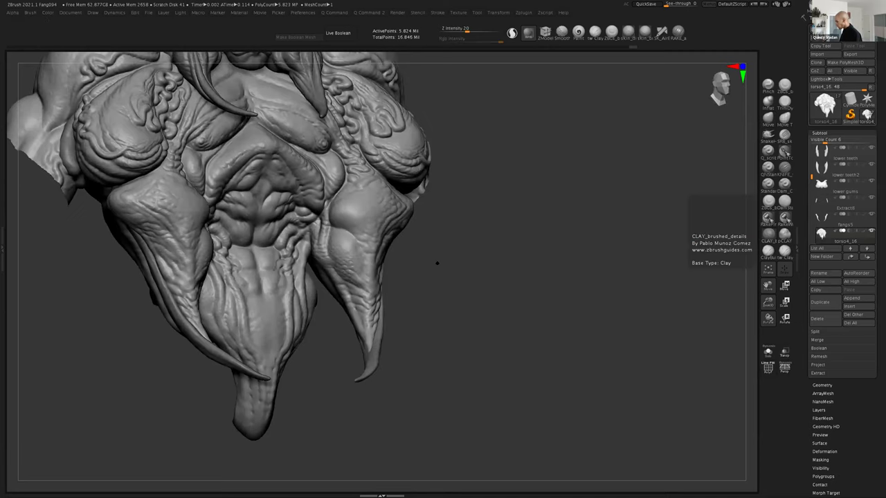
key("space")
left_click_drag(437, 264, 362, 282, "shift")
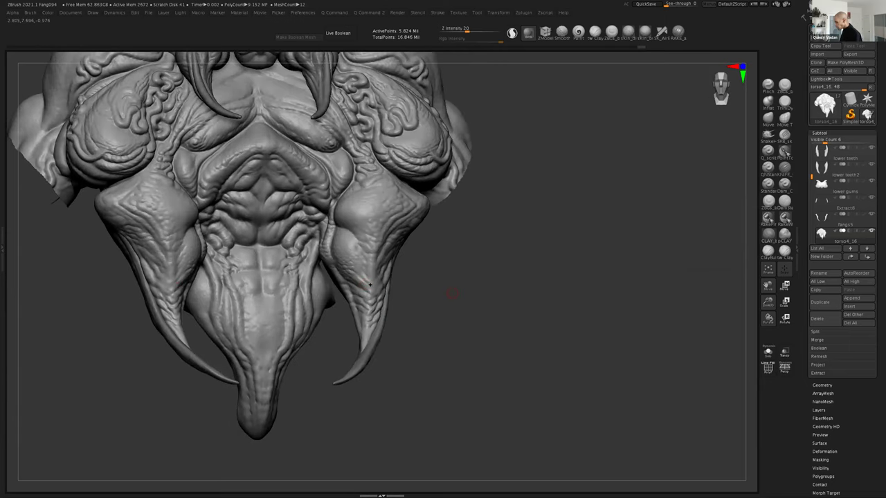
left_click_drag(371, 285, 373, 286, "shift")
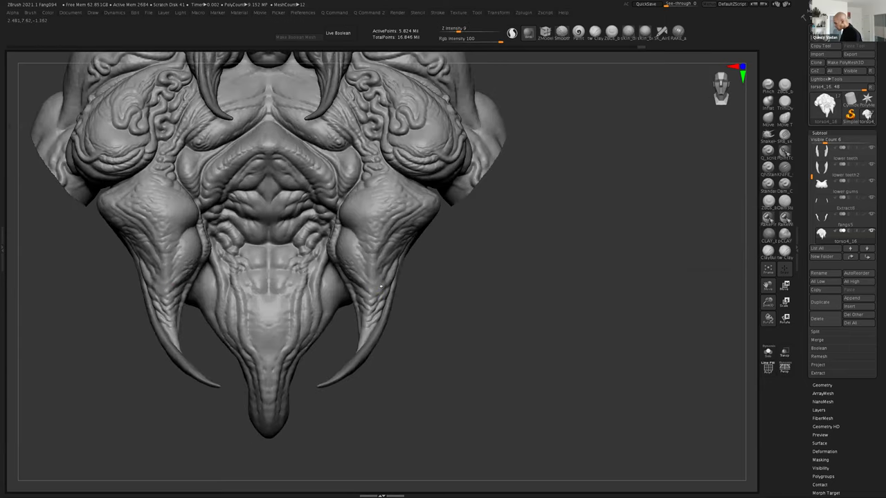
key("shift")
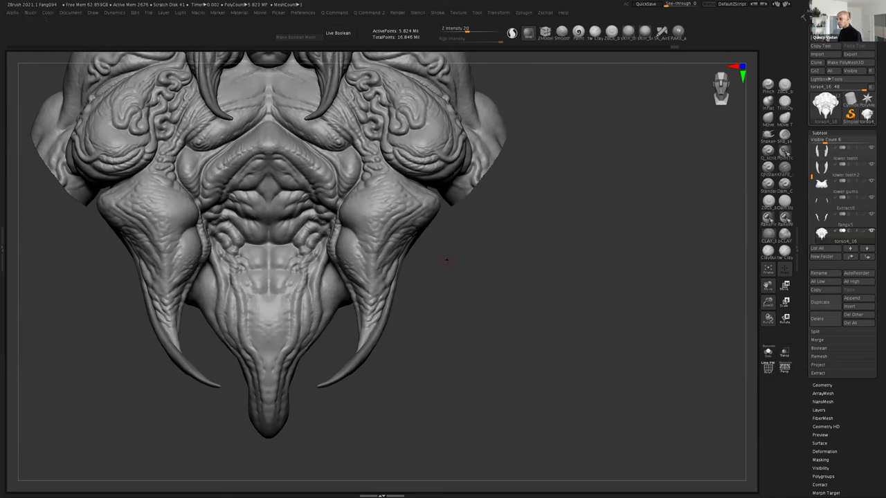
- Reveal the arms to check the torso's proportions on the full upper body, and hide them again
left_click_drag(767, 302, 774, 334)
left_click_drag(767, 285, 775, 327)
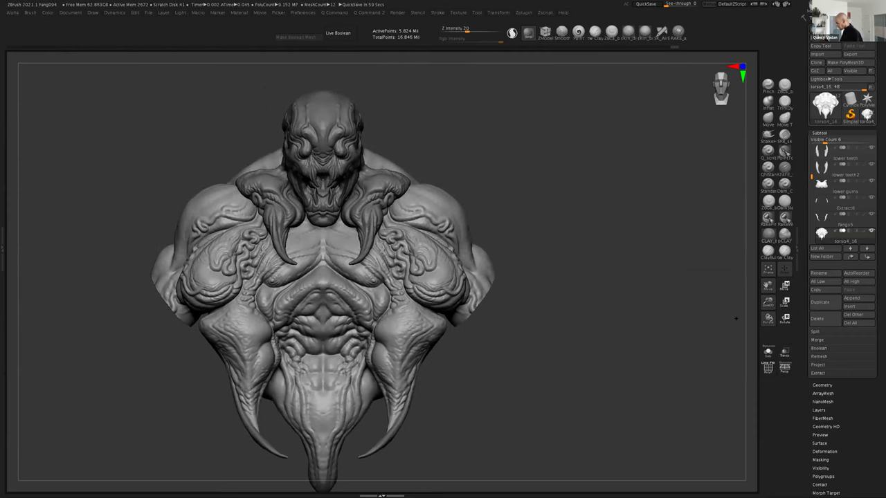
key("ctrl")
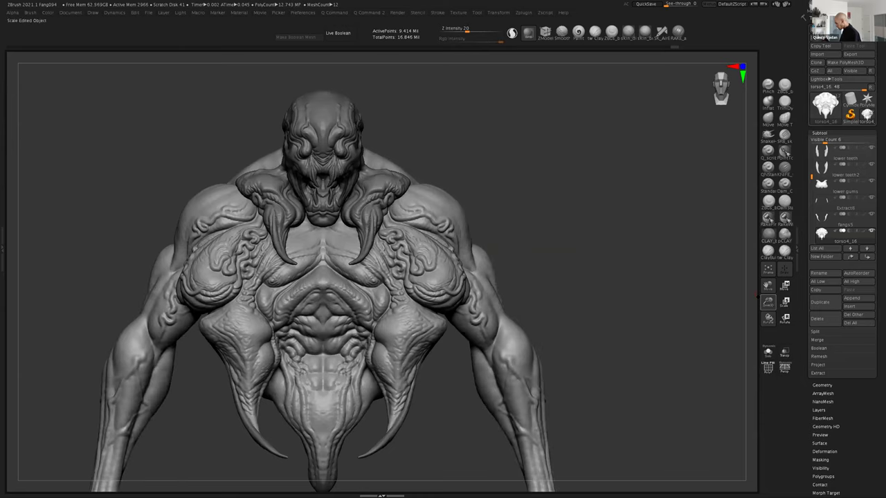
mouse_move(768, 302)
left_mouse_down()
mouse_move(643, 305)
mouse_move(679, 305)
left_mouse_up()
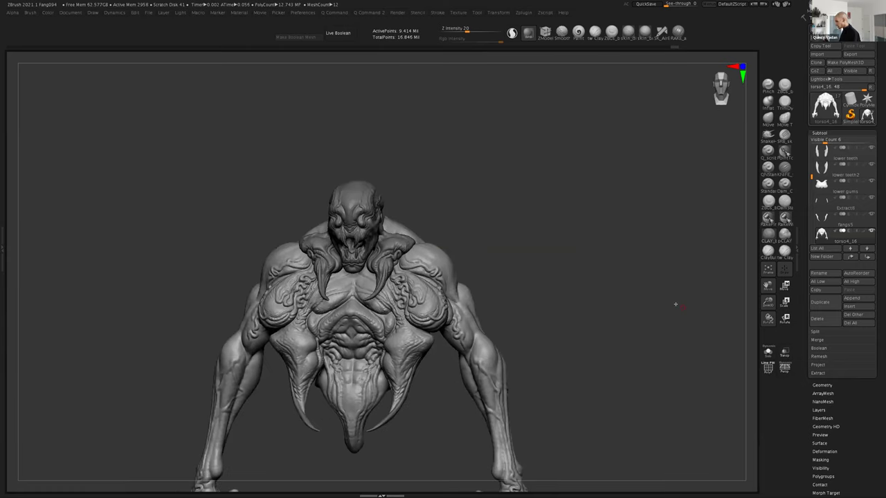
key("ctrl+z")
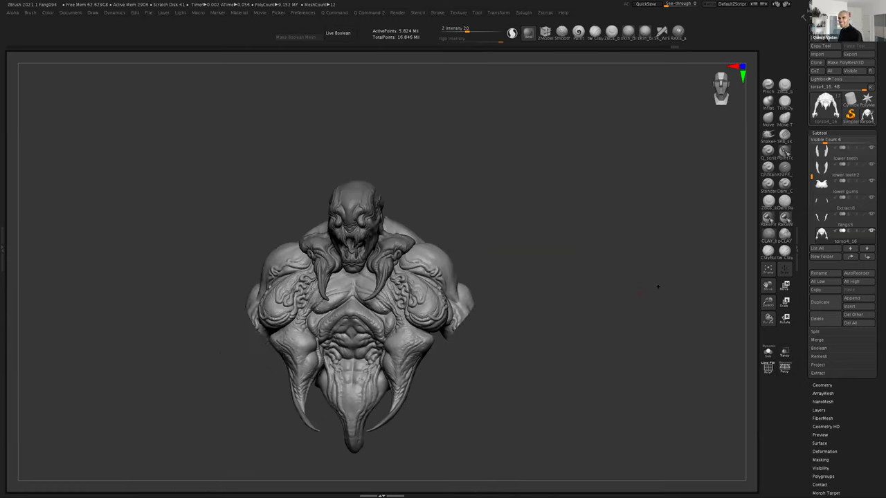
left_click_drag(658, 286, 611, 302)
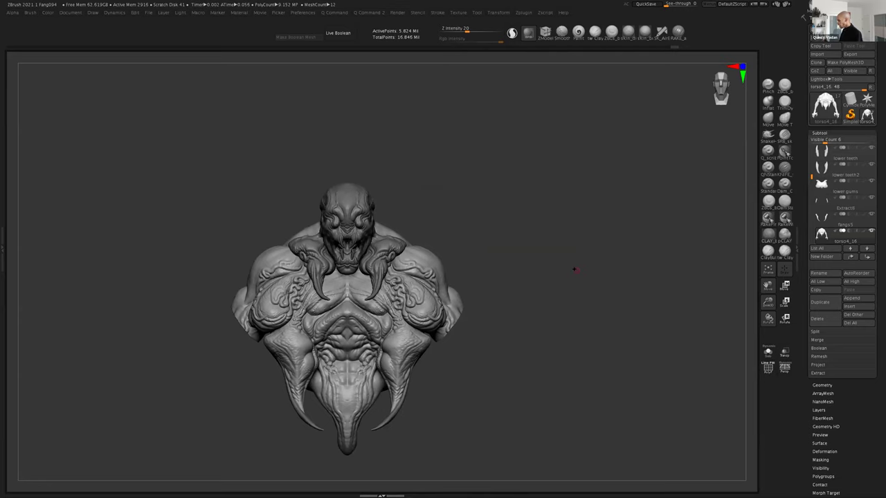
- Refine the creases across the middle of the side flaps with clay strokes, working from front and oblique views
left_click_drag(767, 303, 773, 290)
left_click_drag(768, 285, 769, 233)
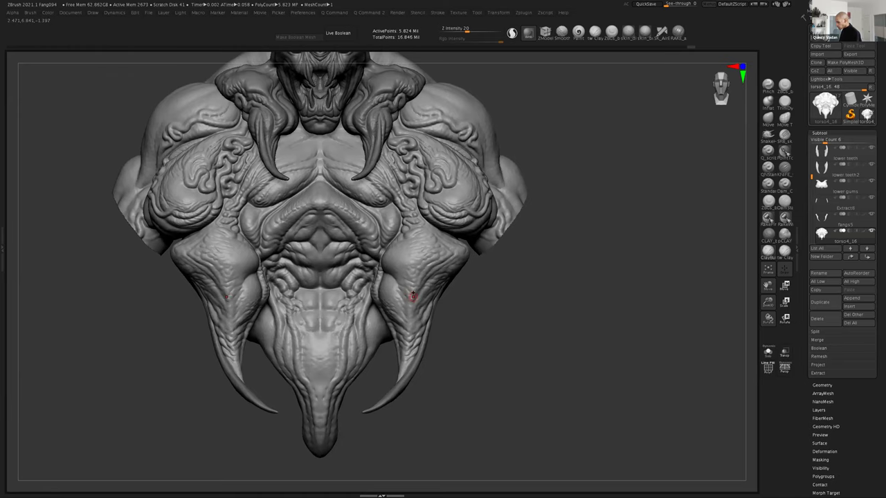
left_click_drag(447, 292, 408, 299)
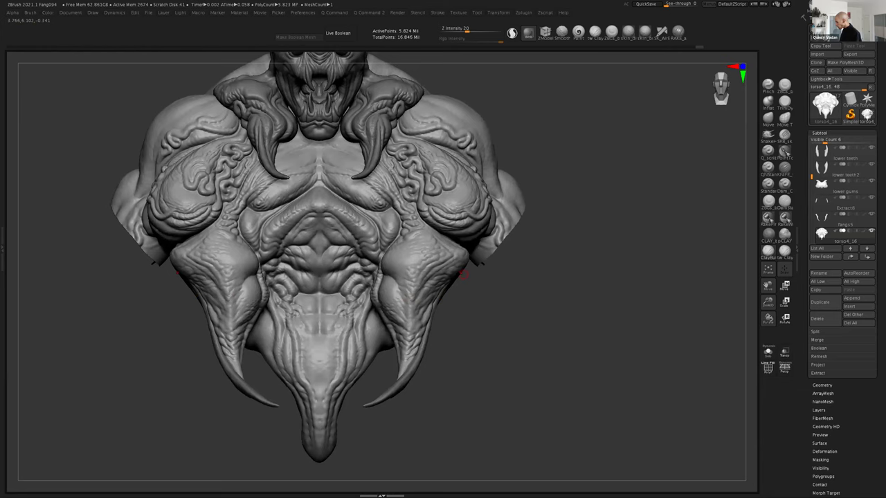
key("space")
left_click(437, 314)
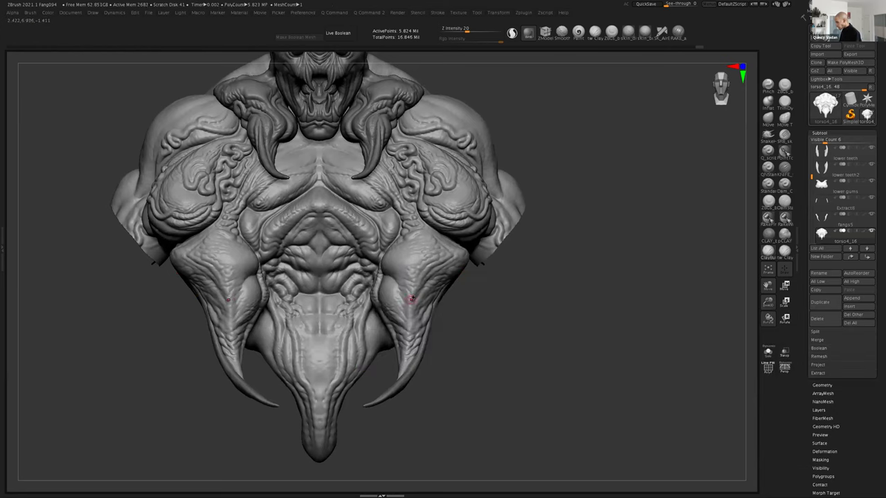
right_click_drag(419, 292, 413, 296)
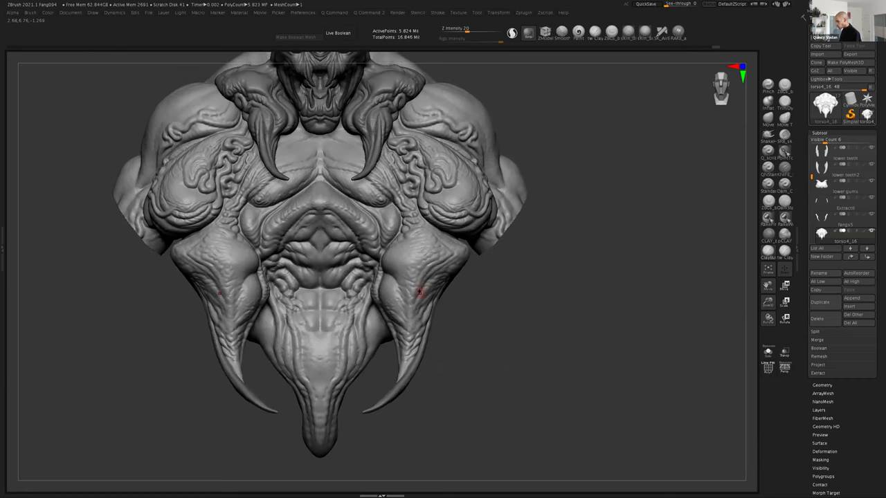
right_click_drag(422, 293, 491, 315)
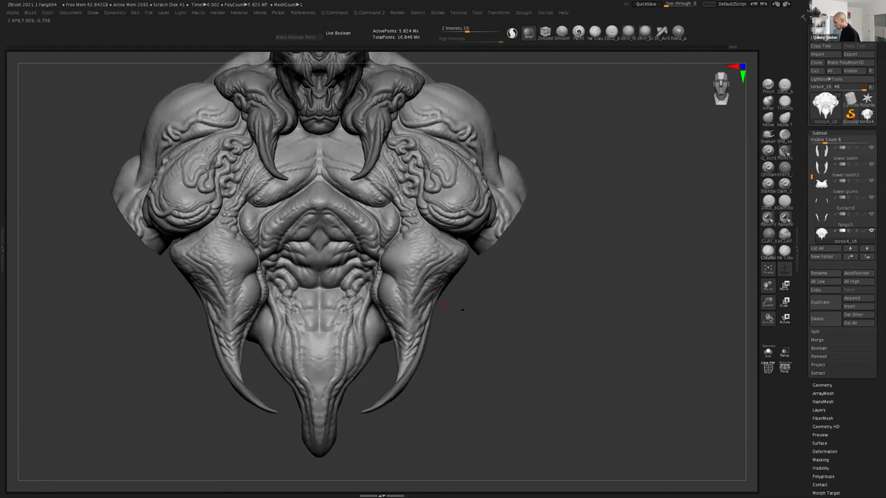
mouse_move(459, 309)
left_mouse_down()
mouse_move(449, 316)
mouse_move(418, 266)
mouse_move(402, 318)
left_mouse_up()
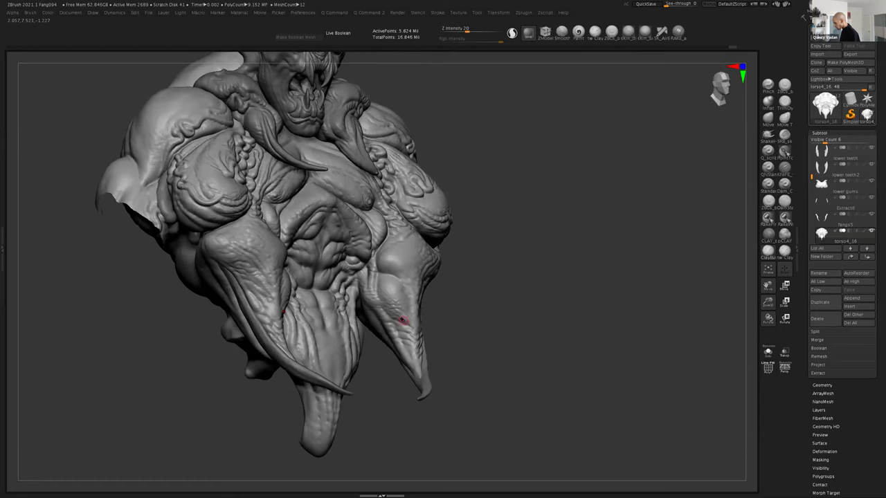
- Rework the creases along the lower half of the side flaps with clay strokes, undoing the last two strokes
left_click_drag(456, 325, 418, 322, "shift")
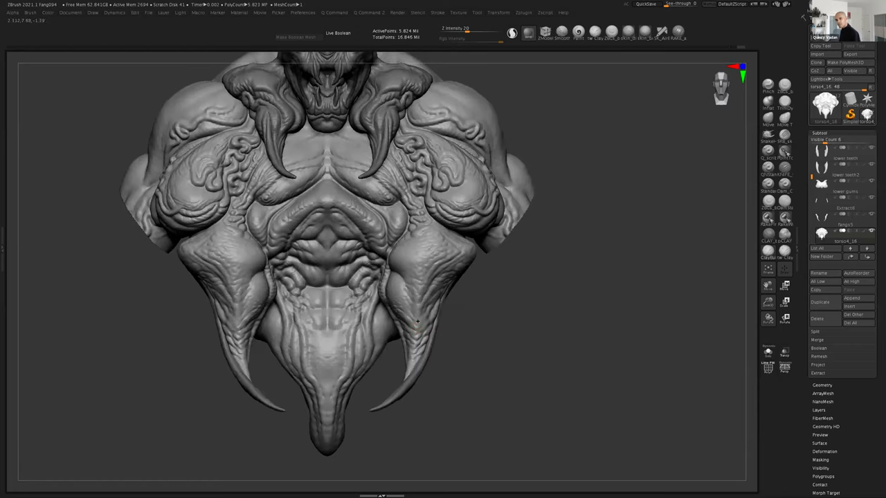
key("x")
key("ctrl+z")
key("ctrl+z")
left_click_drag(467, 314, 427, 313)
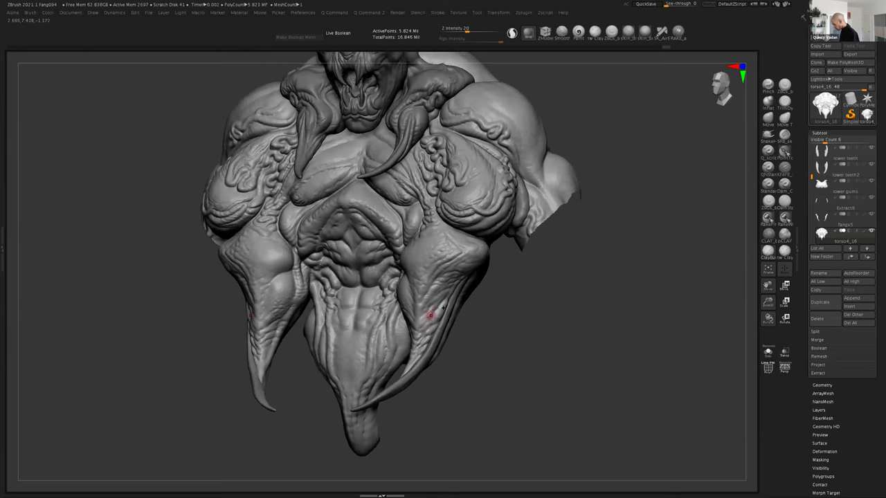
left_click_drag(498, 321, 419, 315)
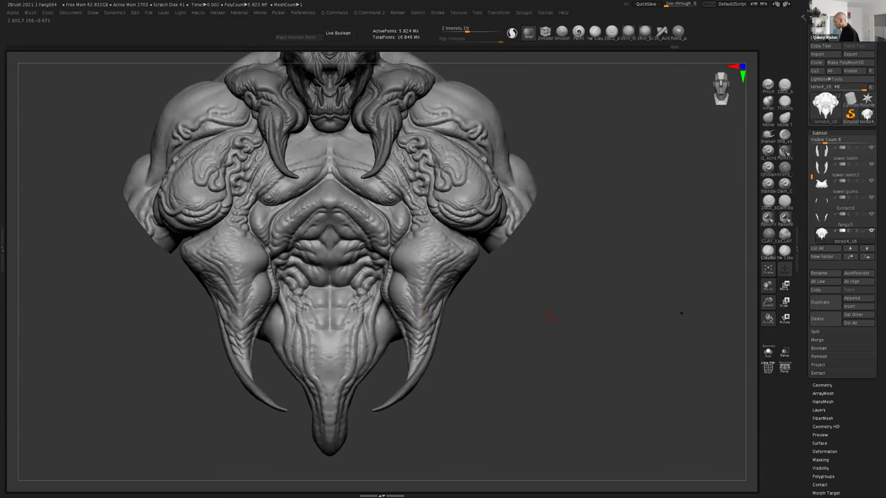
- Adjust the folds where the side flaps narrow toward their tips, judging them against the whole torso and head
mouse_move(768, 303)
left_mouse_down()
mouse_move(766, 287)
mouse_move(756, 297)
left_mouse_up()
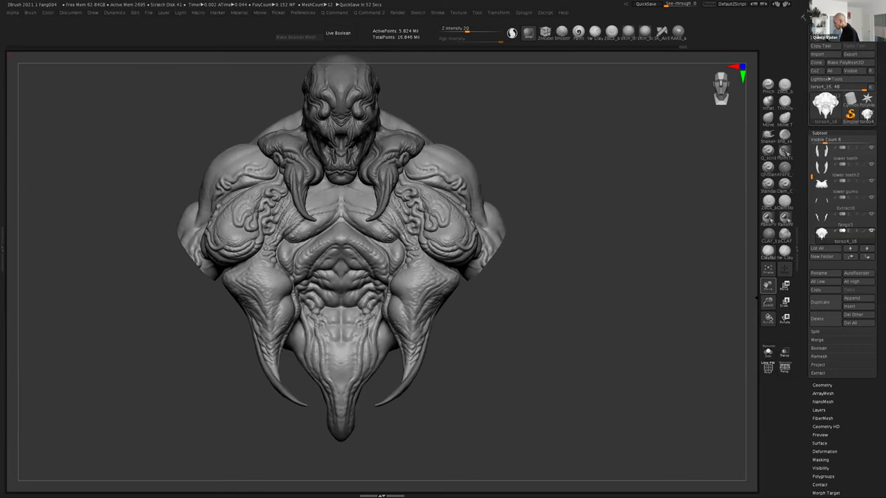
left_click_drag(768, 301, 768, 307)
key("space")
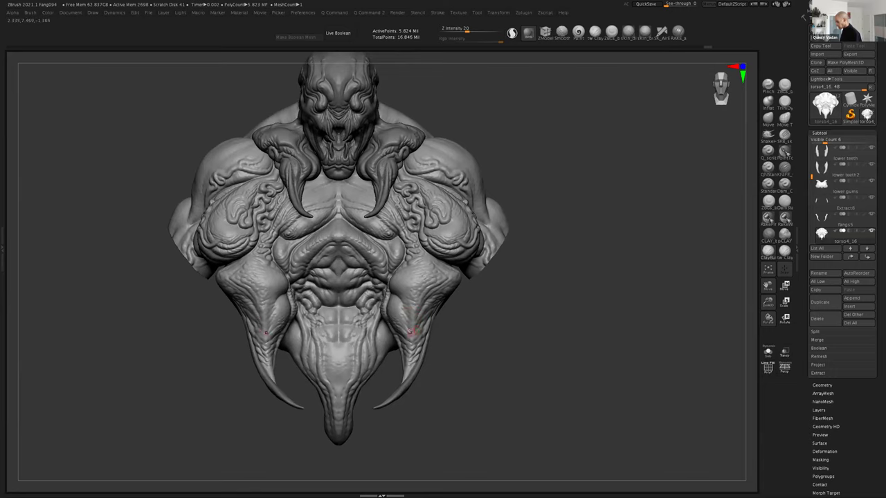
left_click_drag(452, 321, 414, 324)
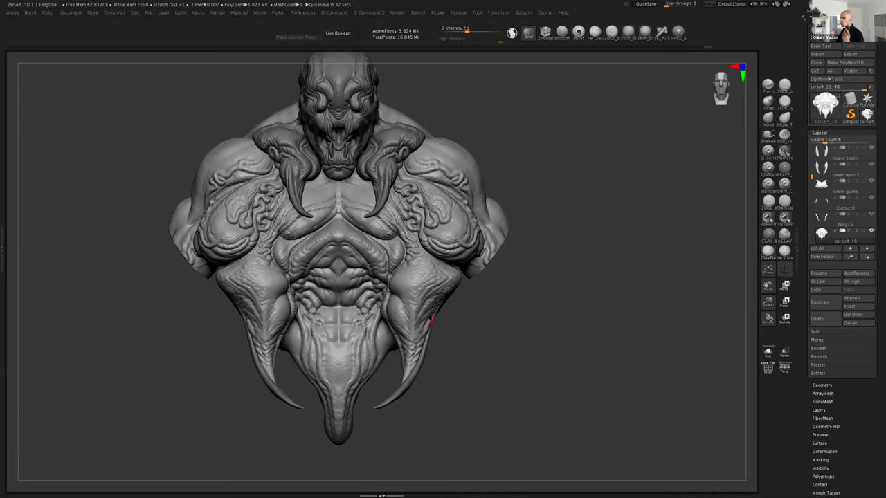
left_click_drag(525, 282, 530, 269)
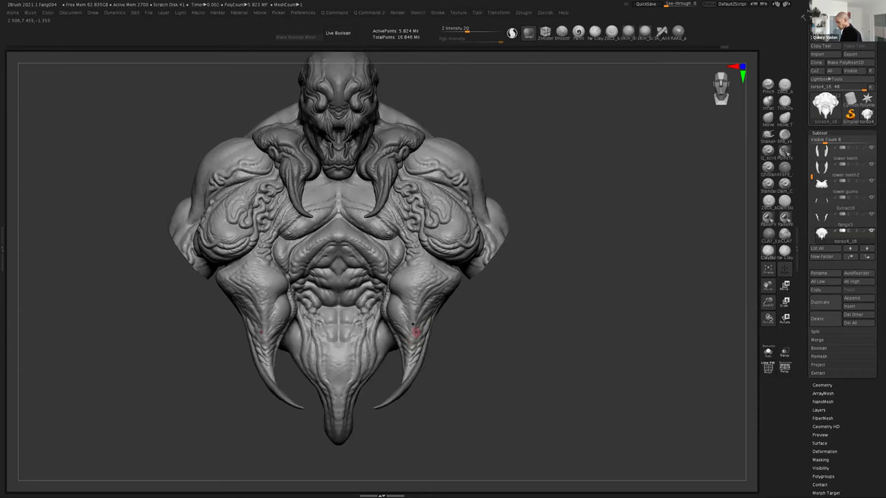
left_click_drag(465, 317, 423, 321)
right_click_drag(425, 320, 420, 325)
- Refine and smooth the skin folds in the middle and outer edges of the side flaps
left_click_drag(764, 305, 762, 326)
left_click_drag(765, 283, 764, 260)
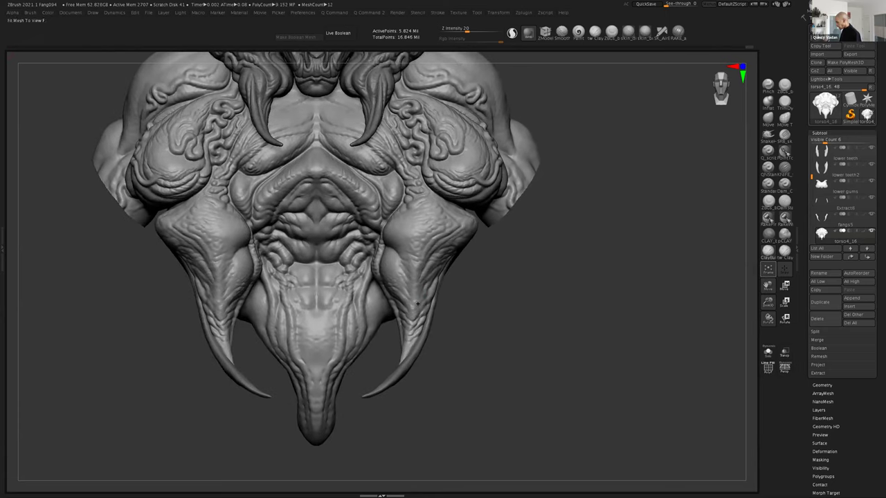
key("space")
left_click_drag(418, 307, 415, 306)
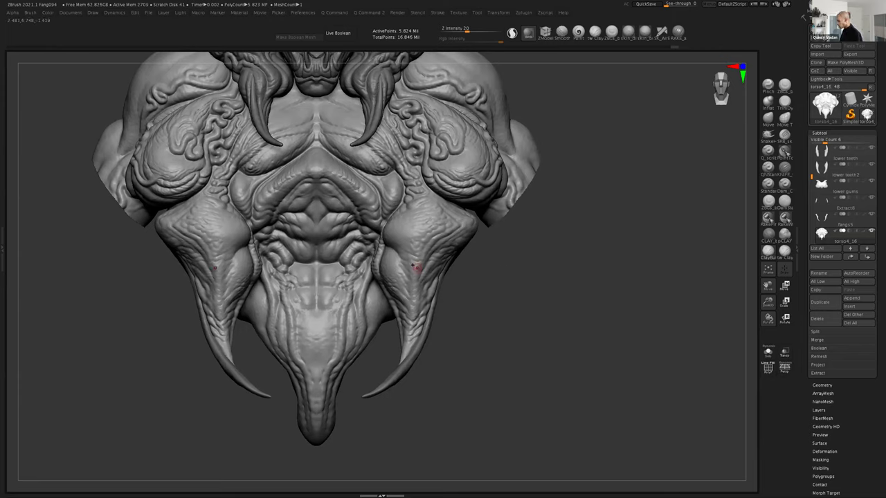
left_click_drag(417, 268, 406, 269, "shift")
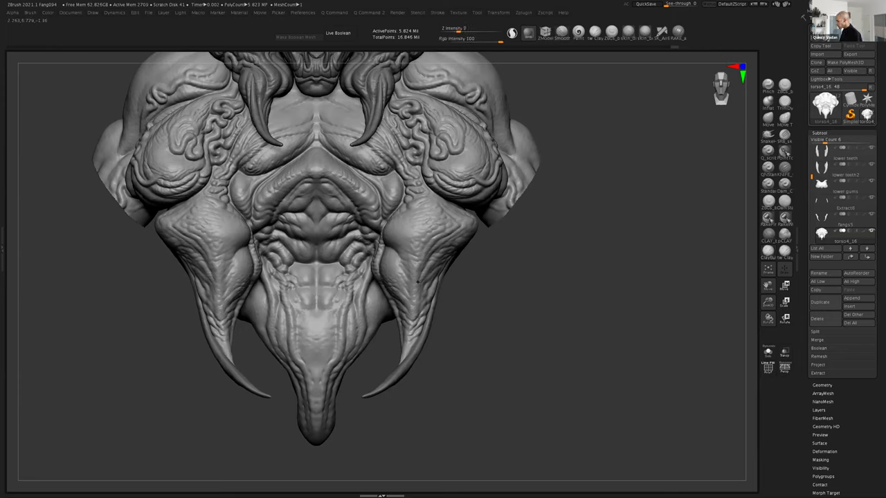
key("shift+r")
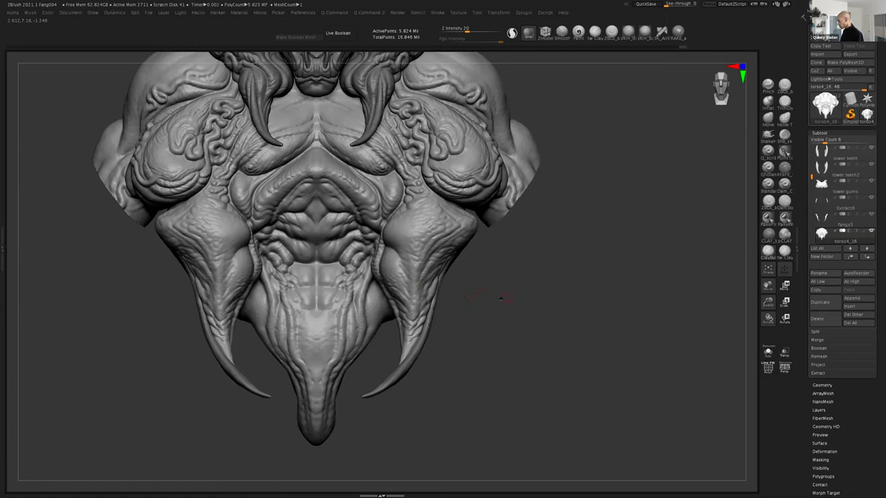
left_click_drag(490, 299, 521, 297)
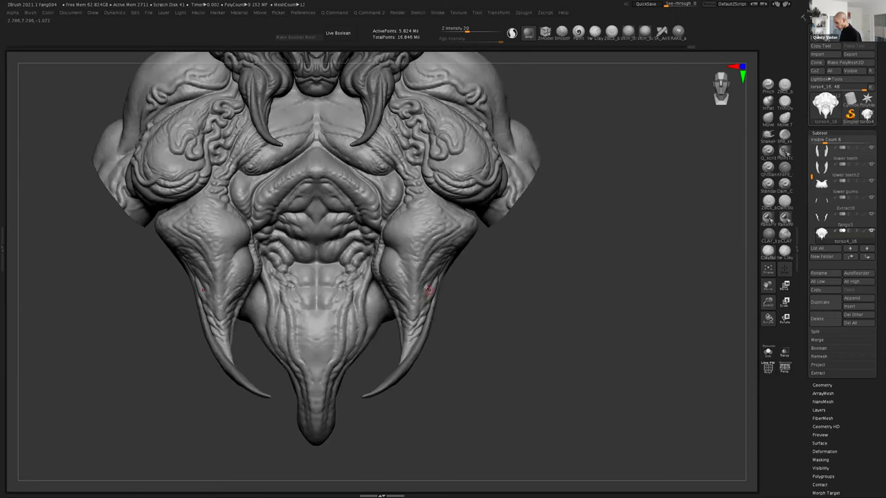
mouse_move(473, 285)
left_mouse_down()
mouse_move(466, 297)
mouse_move(421, 293)
left_mouse_up()
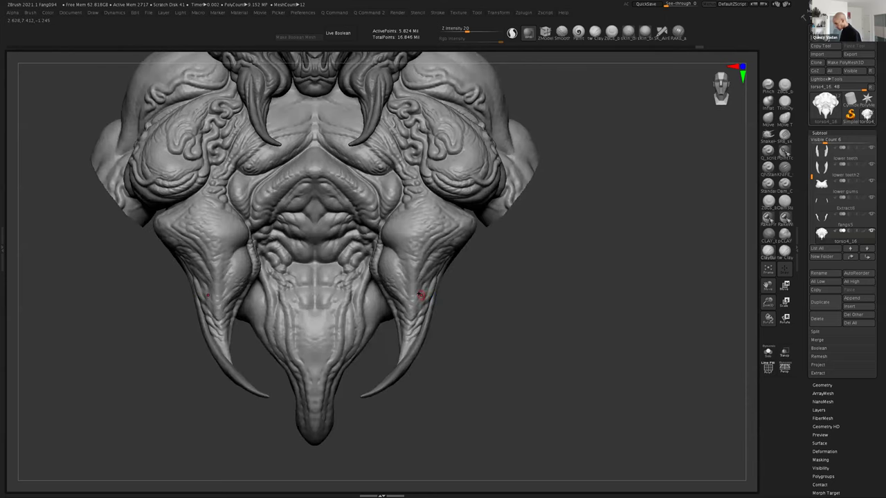
right_click_drag(422, 296, 409, 293, "ctrl")
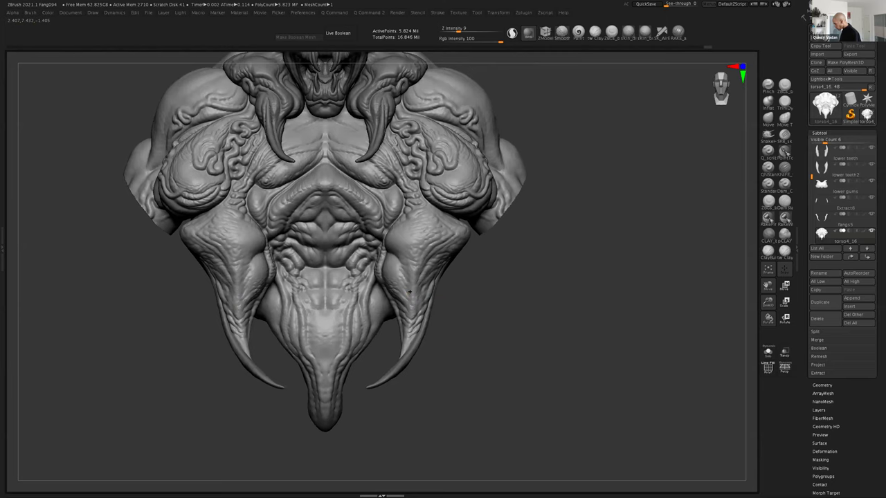
- Examine the head, chest and shoulder folds from the front, both up close and in the wider upper-body view
left_click_drag(765, 296, 776, 454)
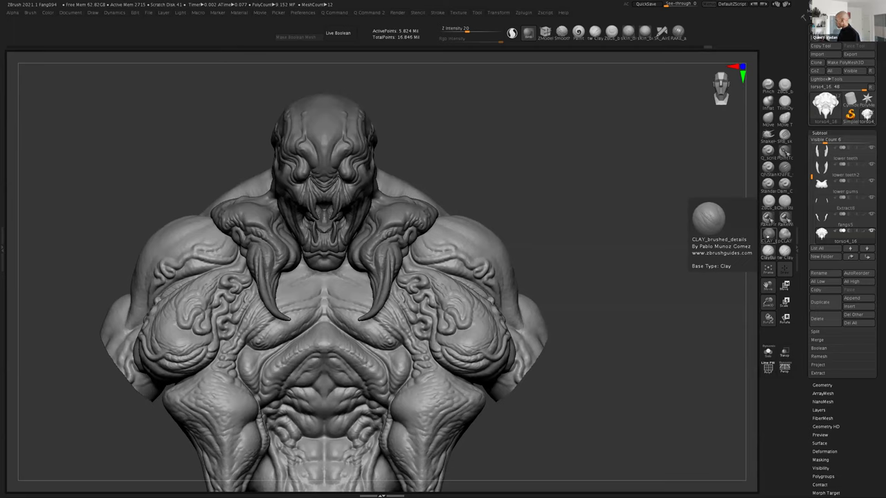
key("space")
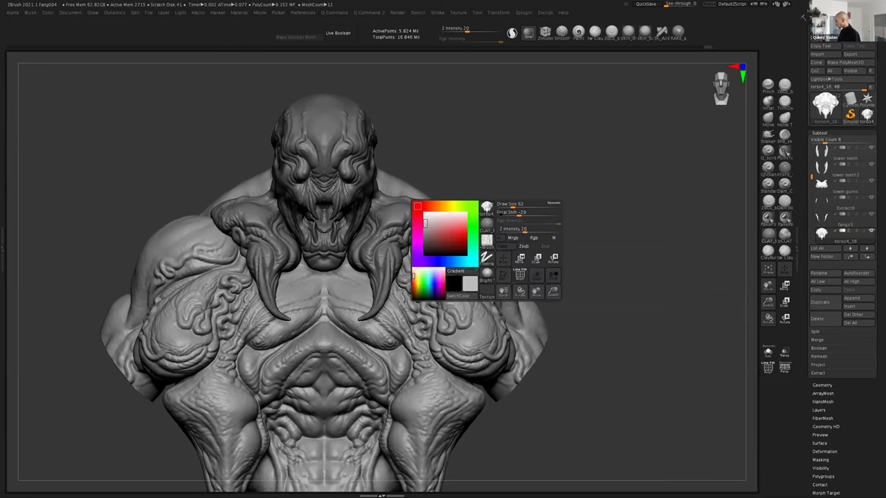
mouse_move(486, 240)
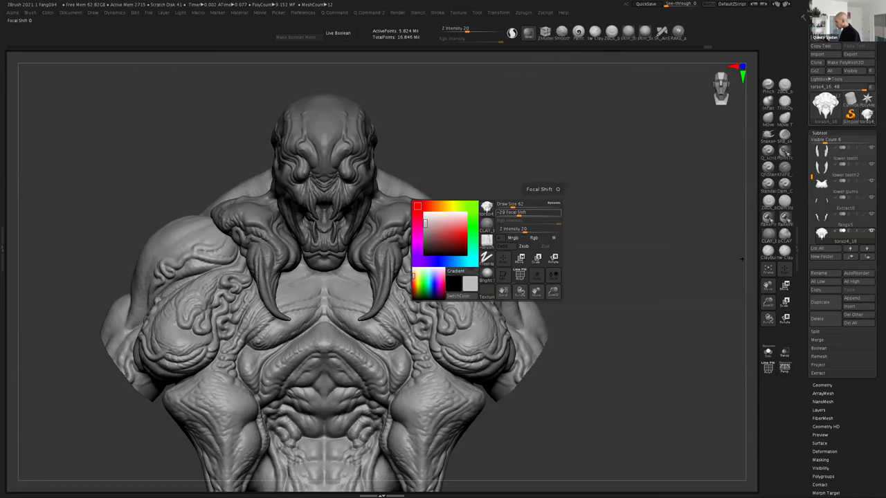
left_click_drag(767, 302, 751, 349)
mouse_move(658, 291)
left_mouse_down()
mouse_move(618, 307)
mouse_move(633, 318)
left_mouse_up()
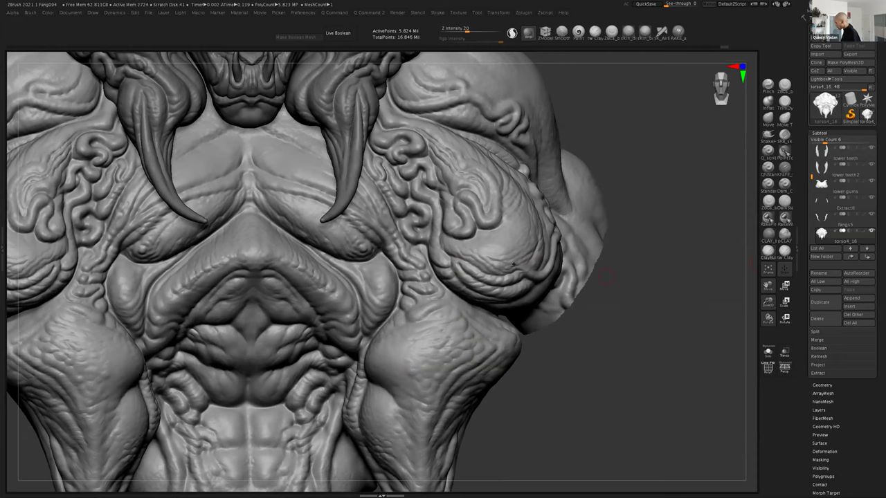
key("space")
mouse_move(490, 300)
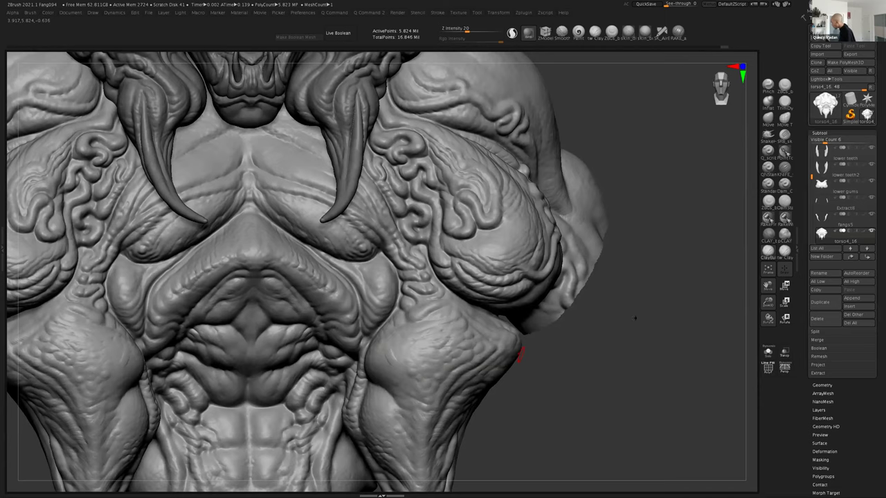
left_click_drag(639, 297, 733, 243, "shift")
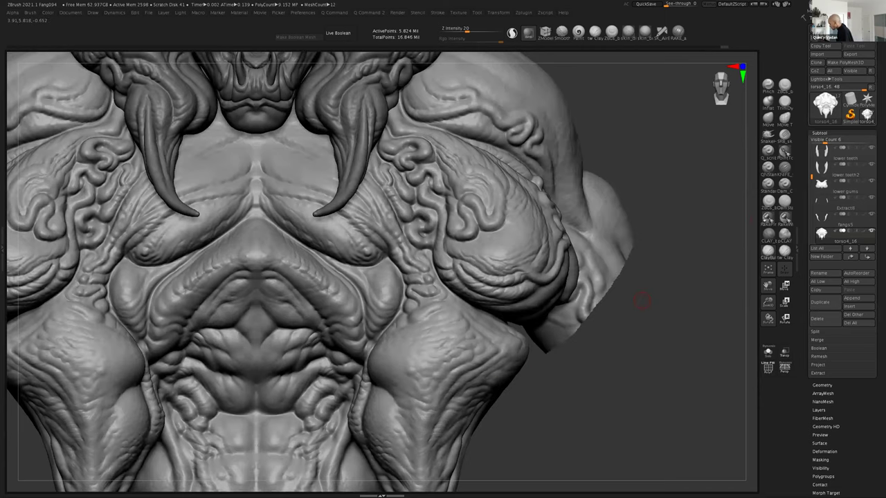
left_click_drag(768, 302, 782, 328)
left_click_drag(768, 285, 809, 384)
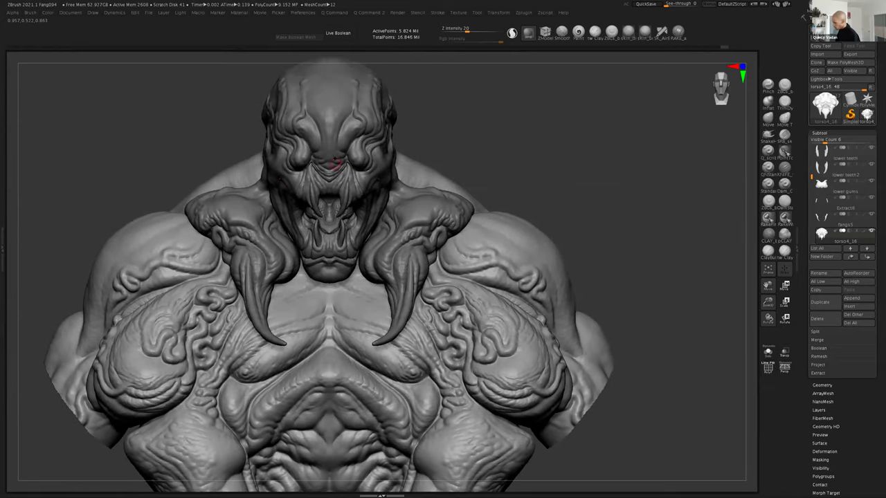
- Select the head subtool and choose a fine sculpting brush for detailing the side of the face
left_click(331, 164, "alt")
mouse_move(589, 187)
left_mouse_down()
mouse_move(577, 190)
mouse_move(758, 282)
mouse_move(767, 340)
left_mouse_up()
left_click_drag(767, 286, 777, 312)
key("space")
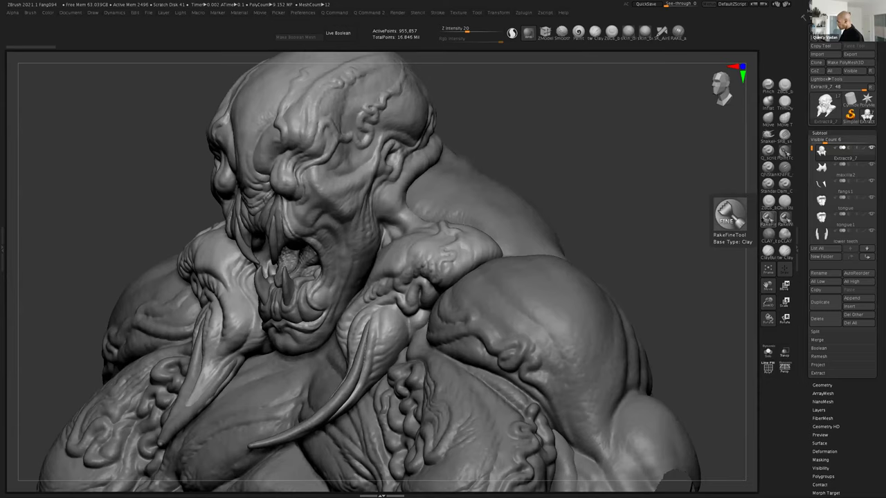
key("space")
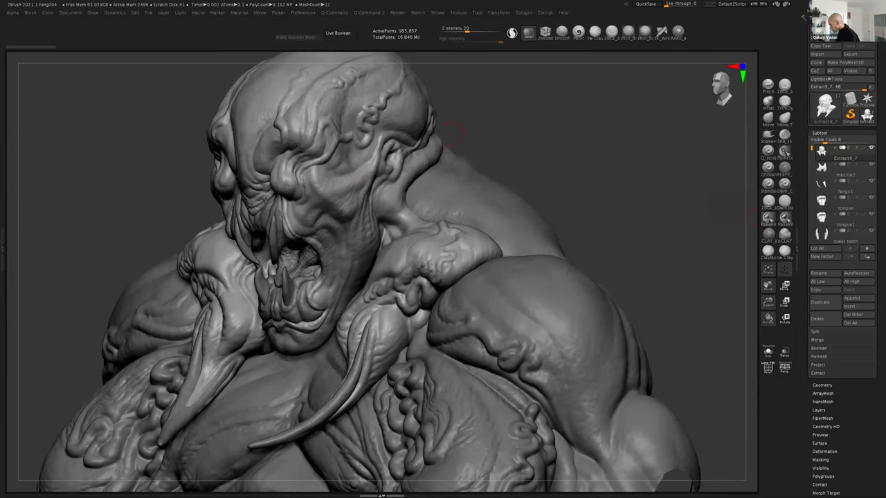
left_click_drag(512, 121, 713, 149)
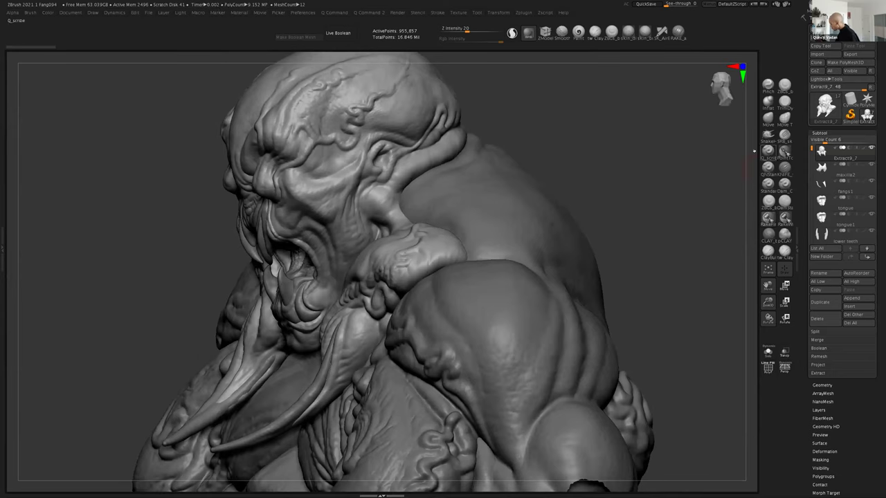
key("space")
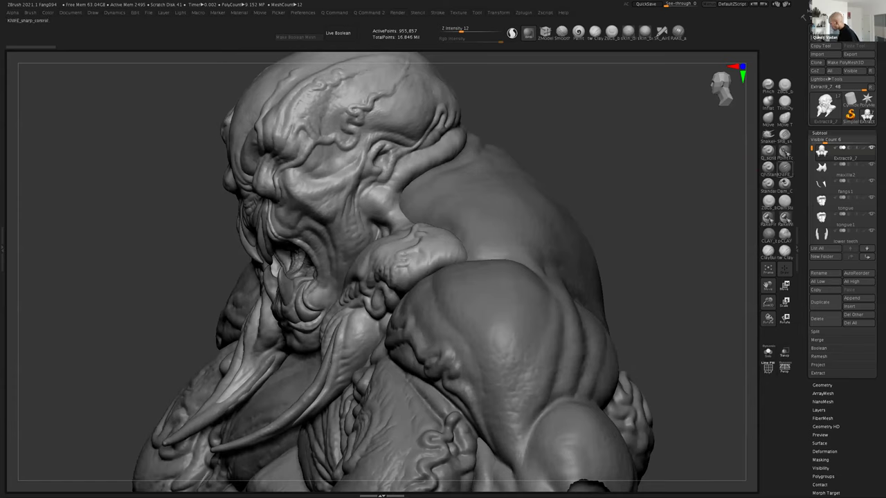
key("space")
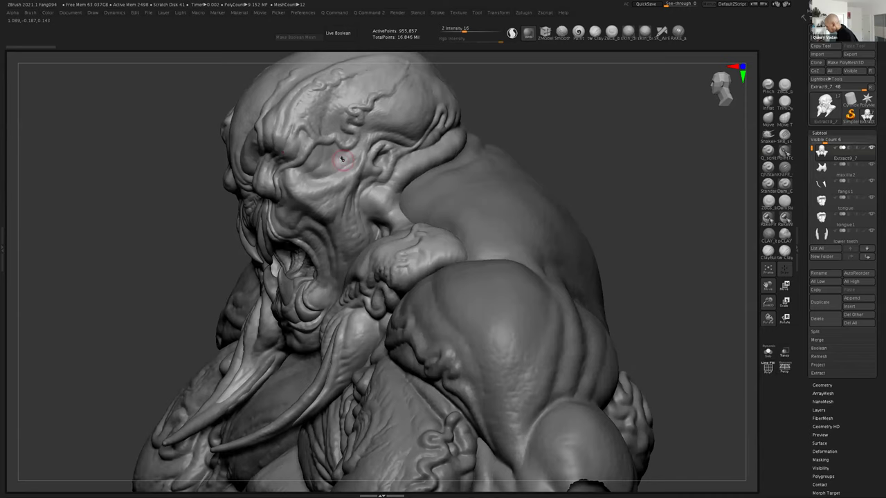
- Undo the latest trial strokes on the side of the head
key("space")
key("ctrl+shift+z")
key("shift")
key("ctrl+shift+z")
key("ctrl+z")
key("ctrl+z")
left_click_drag(571, 146, 574, 144)
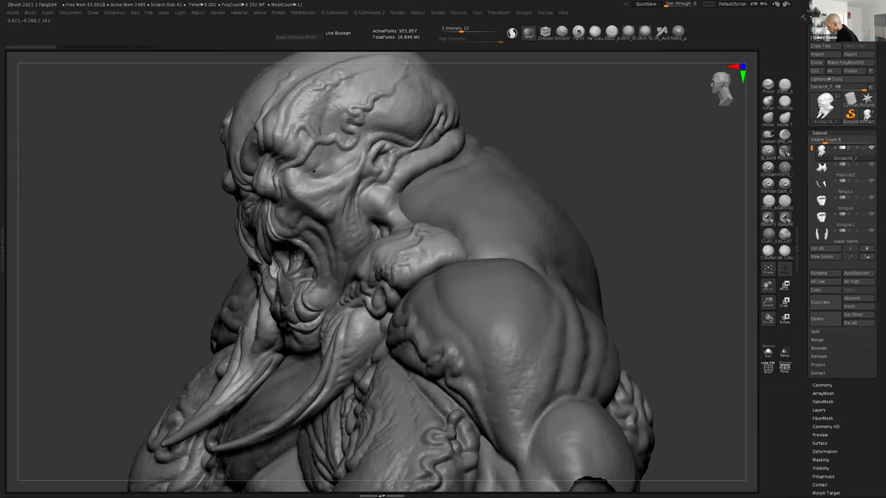
- Carve fine creases into the temple above the cheekbone with the Q_scribe and Dam_Crease brushes
right_click_drag(314, 171, 308, 172)
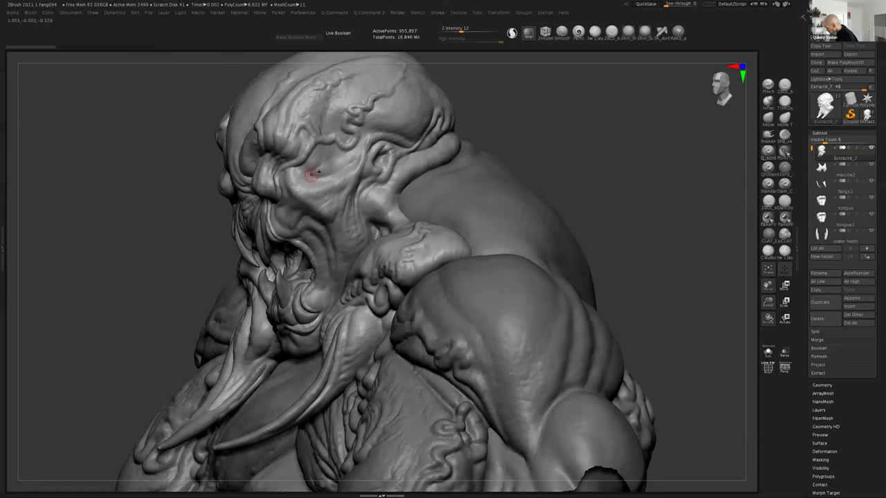
key("space")
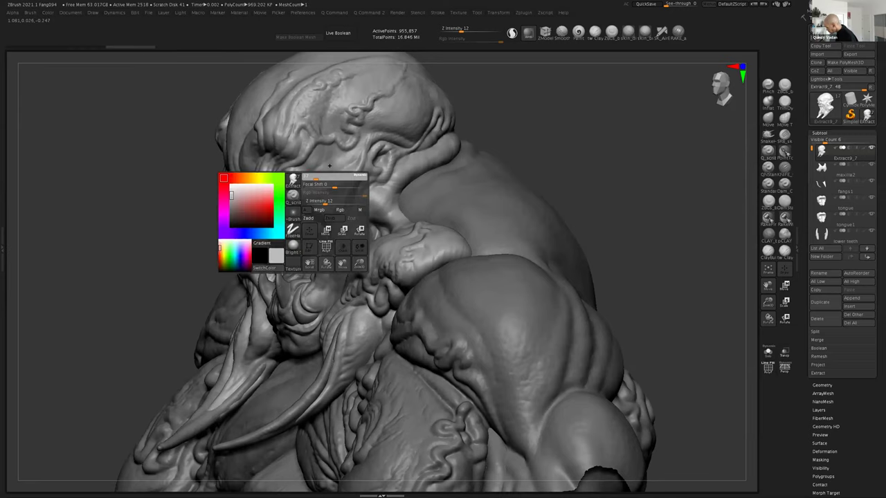
right_click_drag(318, 176, 328, 174)
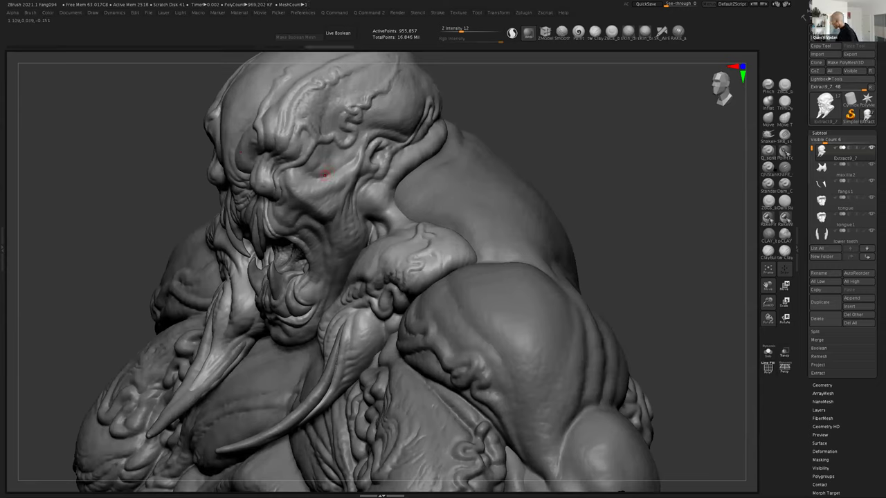
left_click(784, 183)
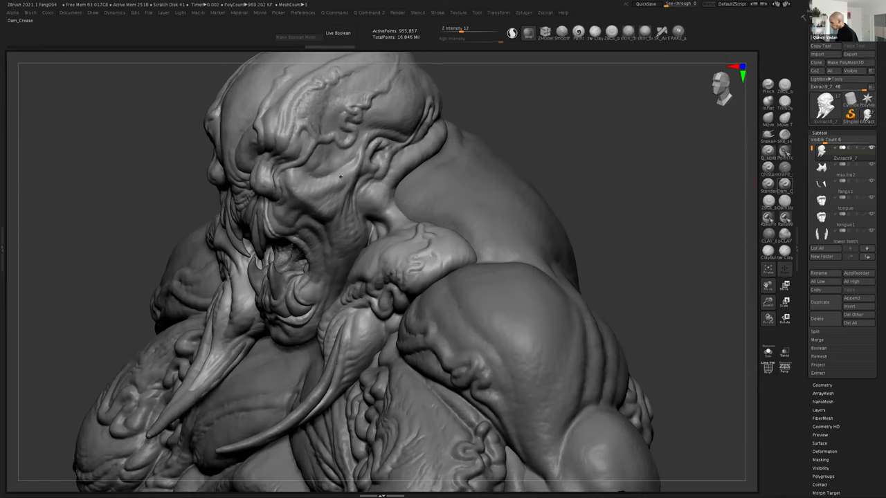
left_click_drag(568, 138, 571, 136)
- Build up and smooth the hollow between the eye, cheekbone and ear from front-oblique and side views
left_click_drag(717, 247, 717, 284)
left_click_drag(756, 309, 757, 310, "alt")
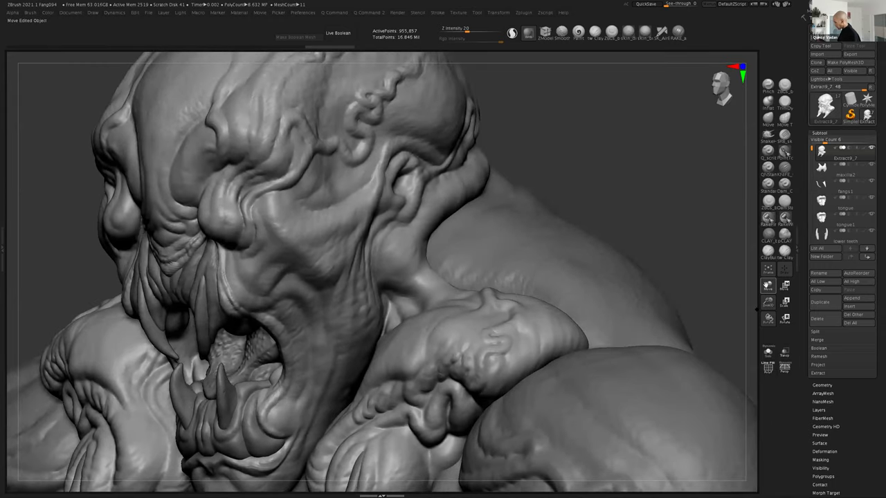
left_click_drag(535, 138, 533, 158, "alt")
key("space")
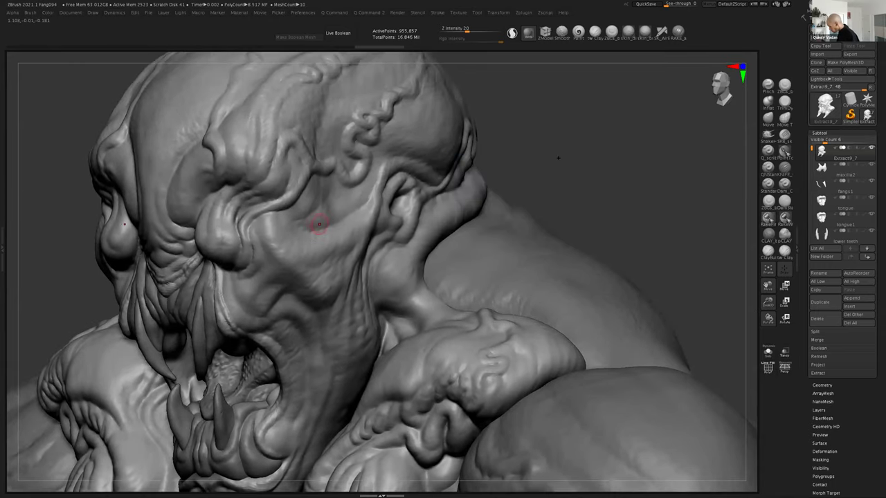
left_click_drag(573, 155, 471, 161)
key("shift")
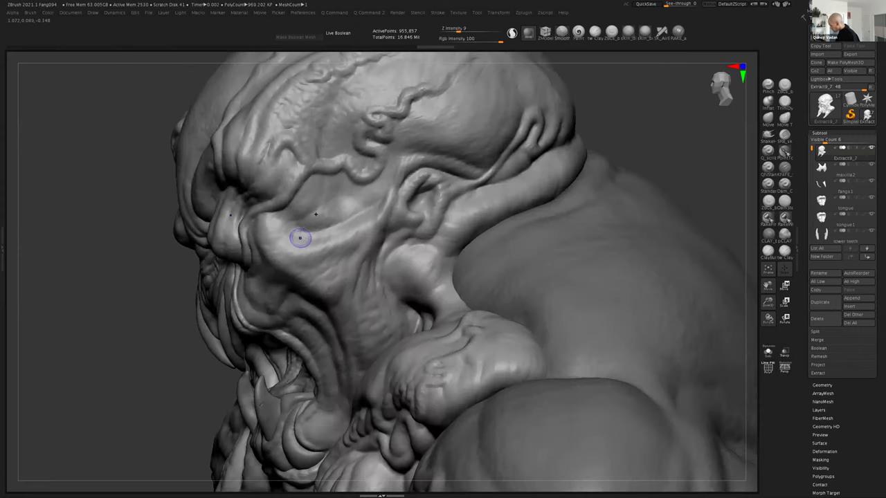
right_click_drag(375, 203, 450, 203)
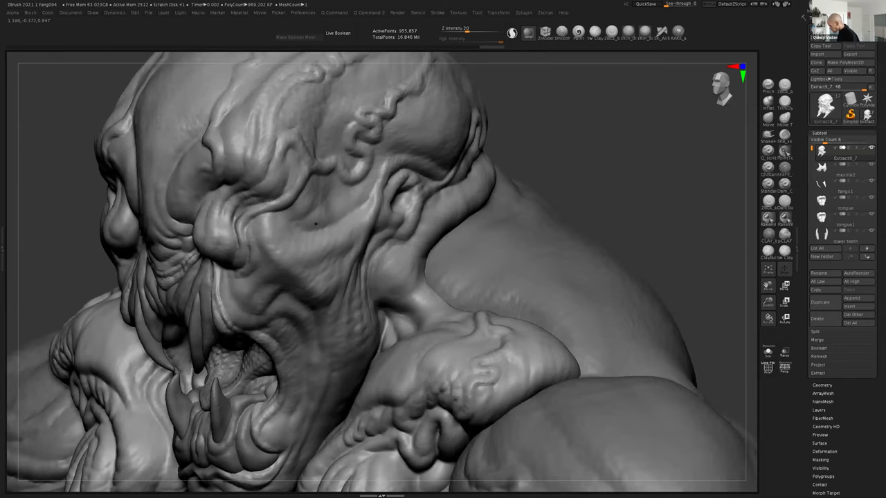
- Make the torso the active subtool and frame its abdomen and side flaps from the front
key("e")
left_click_drag(768, 271, 673, 222)
right_click_drag(510, 354, 524, 248, "alt")
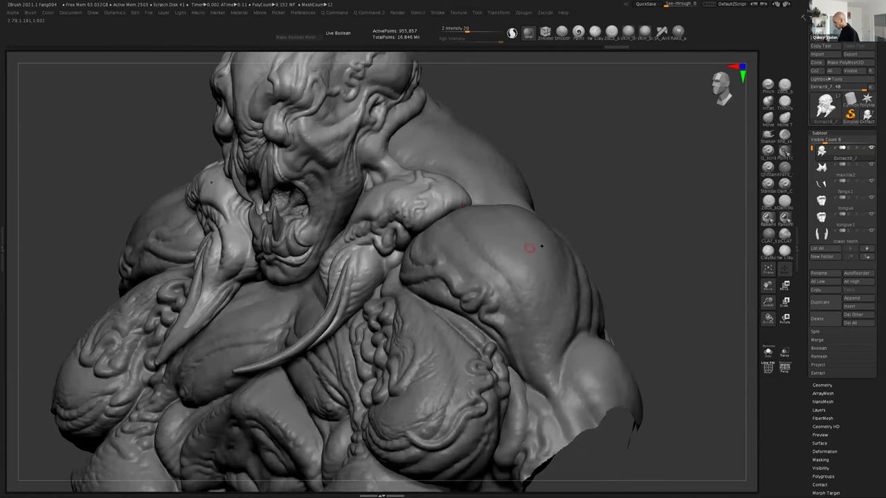
left_click(525, 253, "alt")
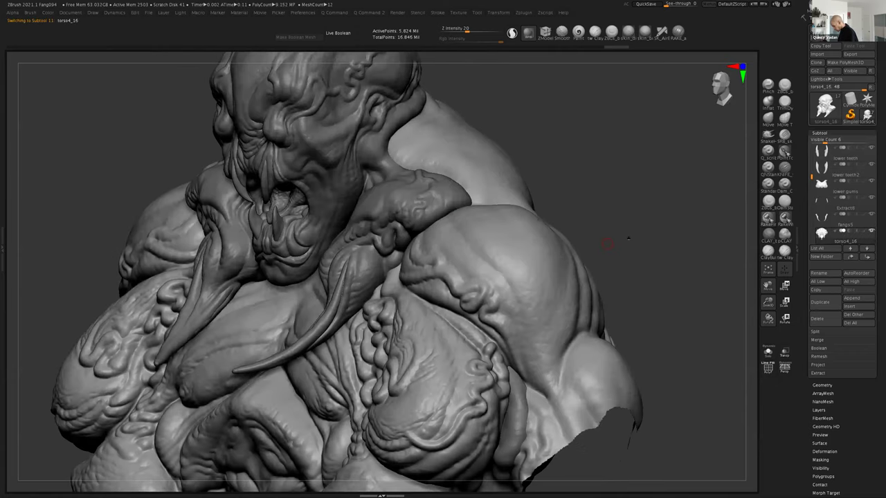
right_click_drag(607, 244, 508, 251)
right_click_drag(753, 301, 732, 287)
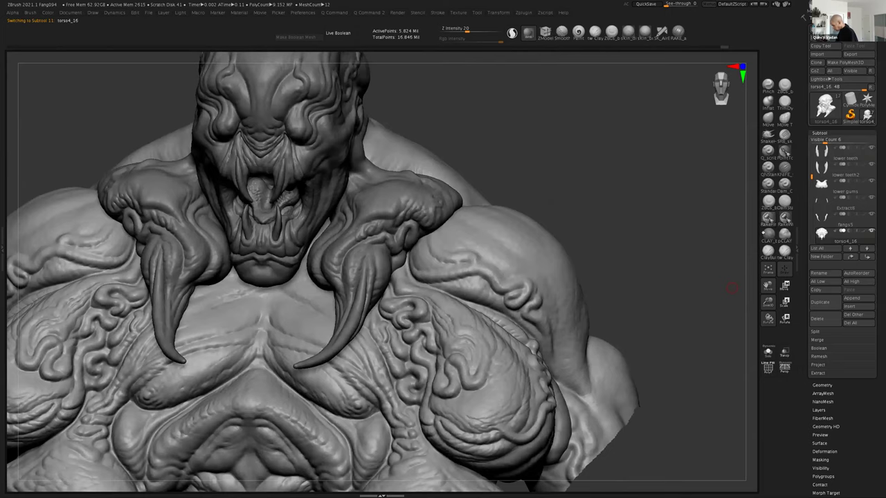
left_click_drag(768, 286, 811, 5)
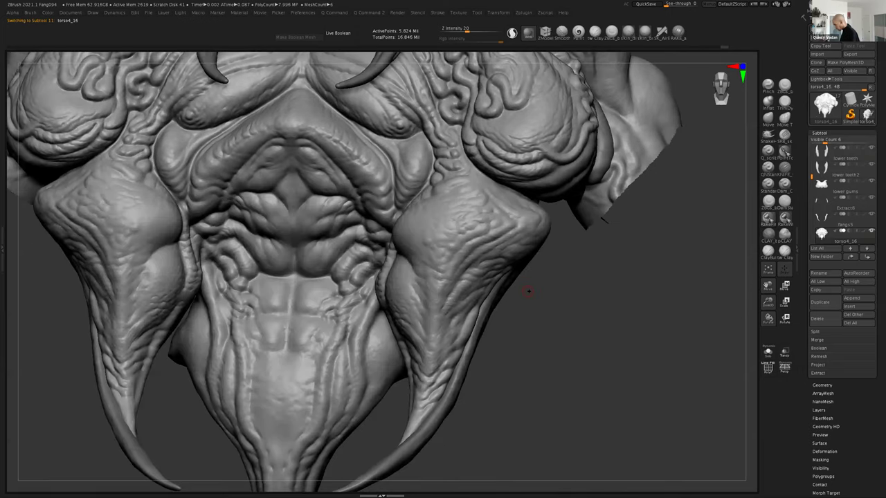
right_click_drag(529, 291, 529, 292)
mouse_move(448, 274)
right_mouse_down()
mouse_move(535, 276)
mouse_move(453, 273)
right_mouse_up()
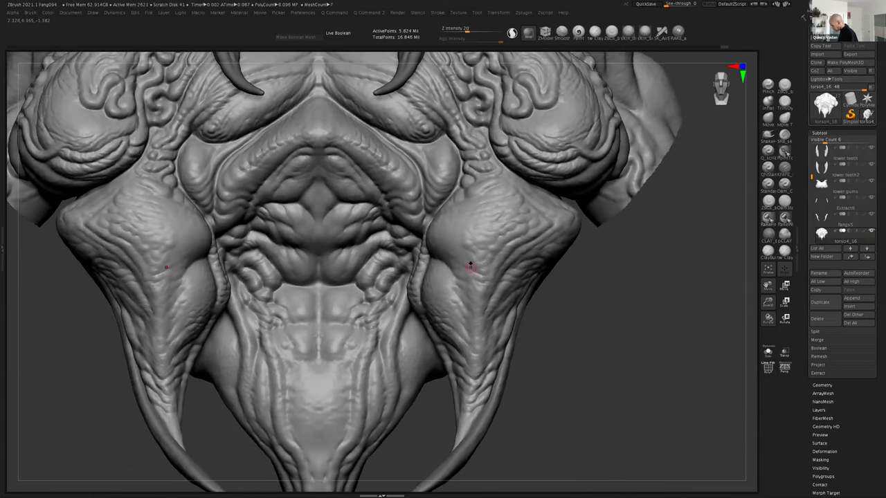
- Lightly smooth the skin on the inner bulge of the side flaps beside the abdomen
key("space")
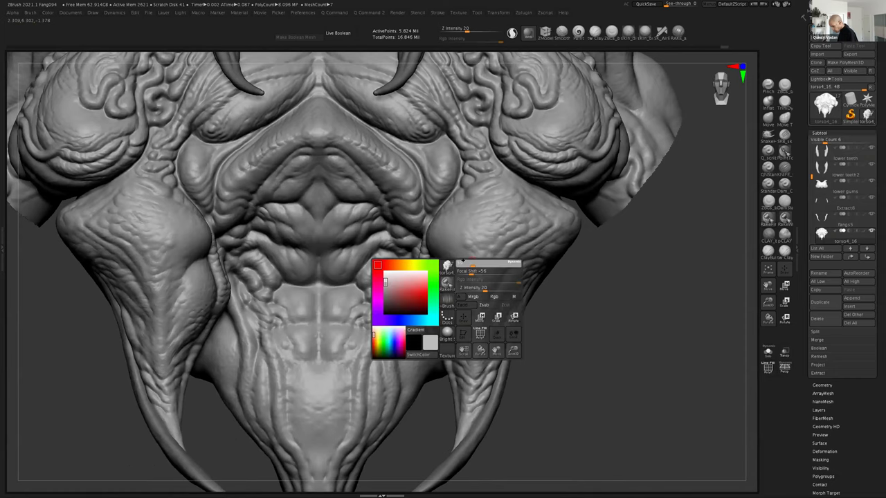
left_click_drag(471, 266, 469, 268, "shift")
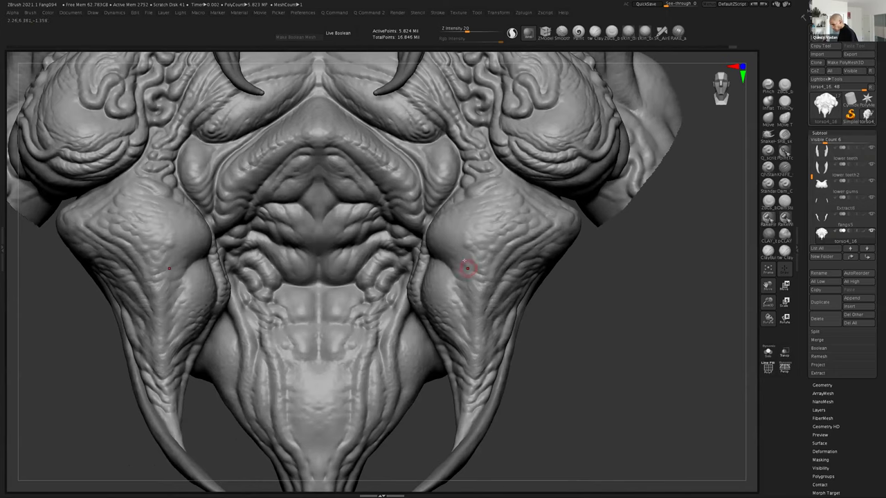
key("shift")
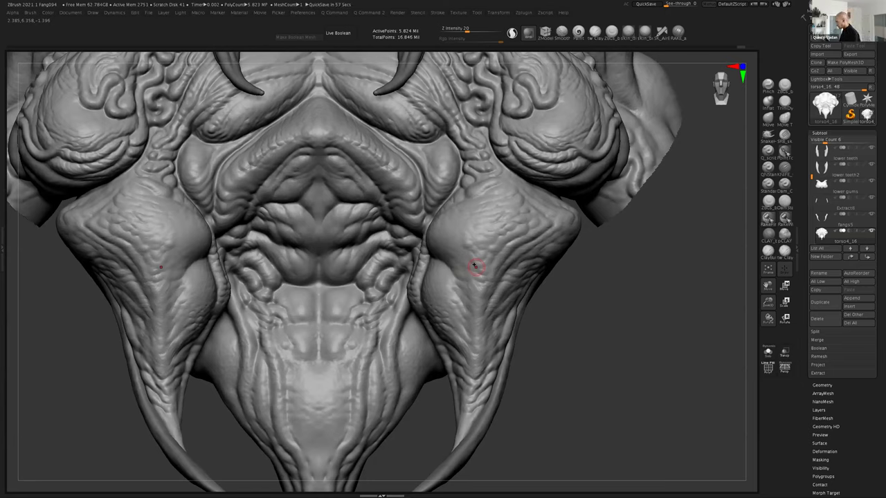
left_click_drag(463, 263, 466, 265, "shift")
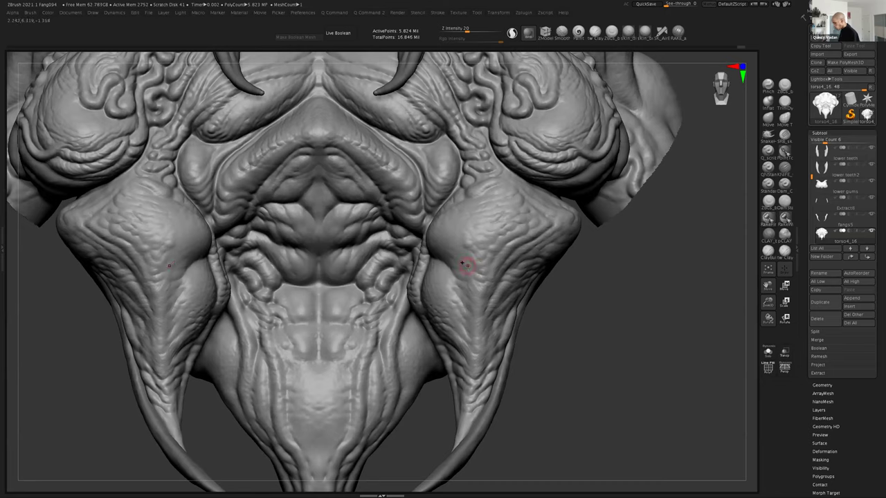
key("shift")
mouse_move(470, 259)
left_mouse_down("shift")
mouse_move(472, 266)
mouse_move(471, 258)
left_mouse_up("shift")
key("space")
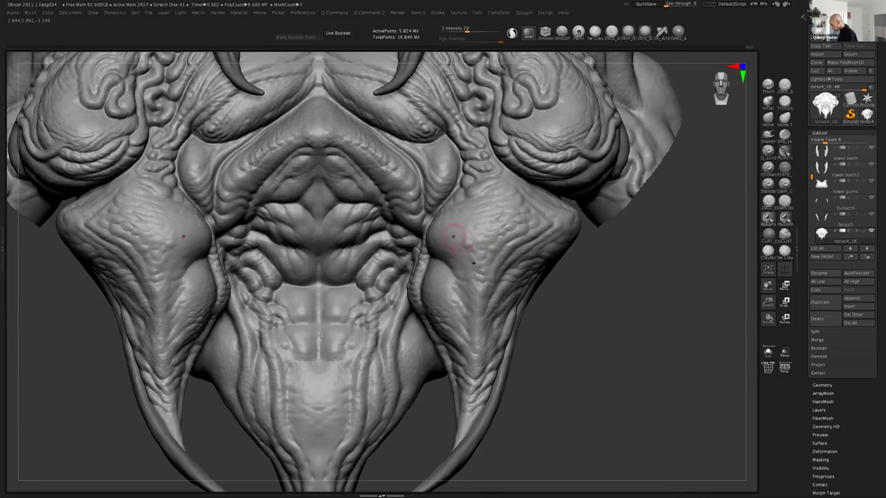
left_click_drag(463, 245, 469, 264, "shift")
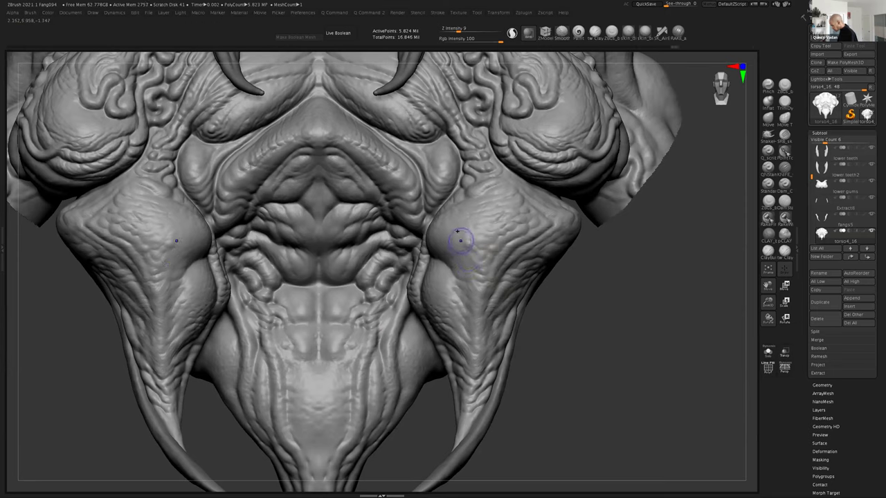
key("shift")
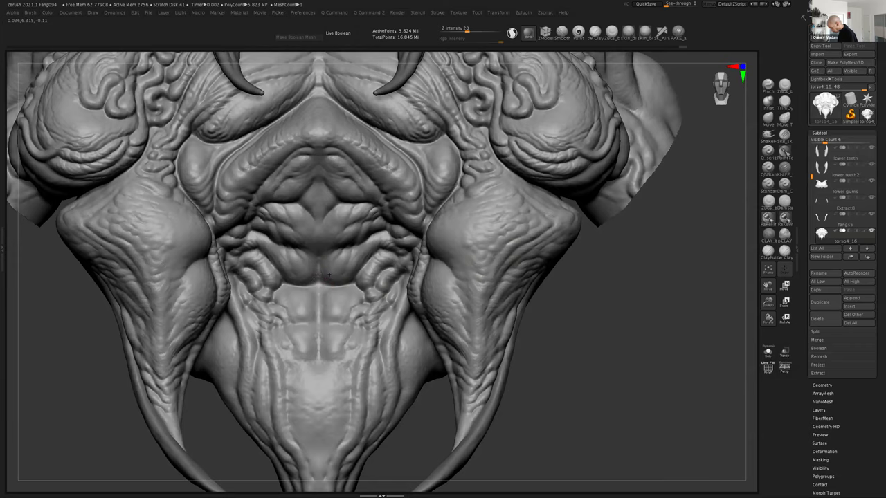
key("shift")
- Smooth the central abdominal folds from a low front view, then return to the straight front view
left_click_drag(563, 306, 331, 240)
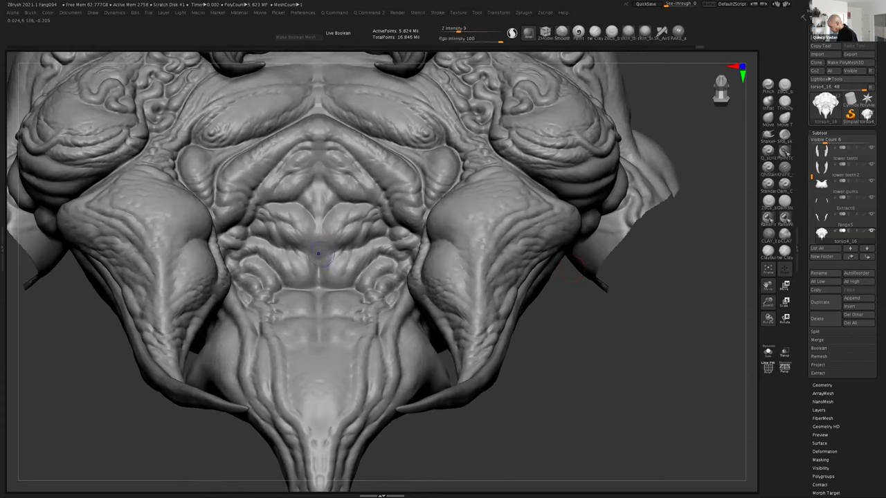
key("space")
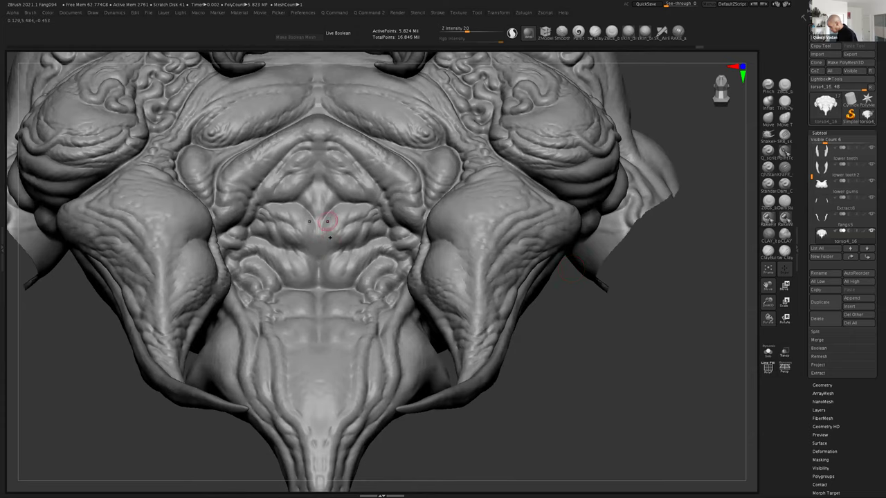
left_click_drag(330, 225, 321, 225, "shift")
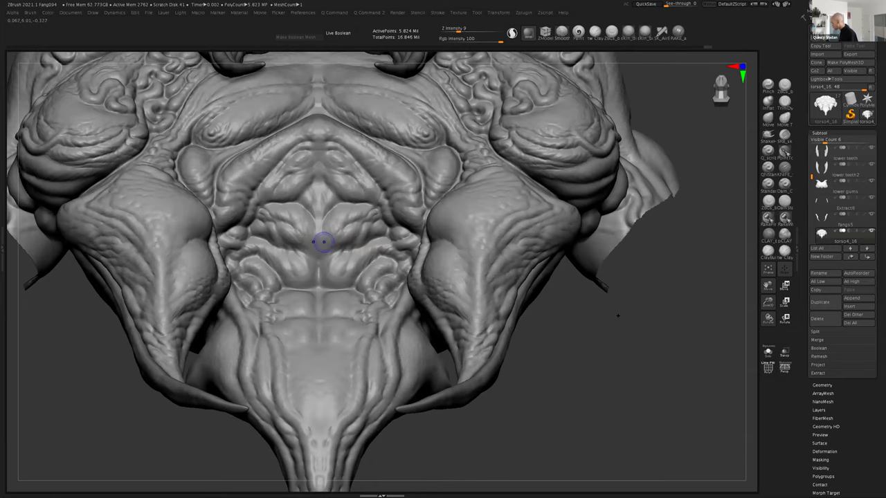
left_click_drag(650, 347, 647, 342, "shift")
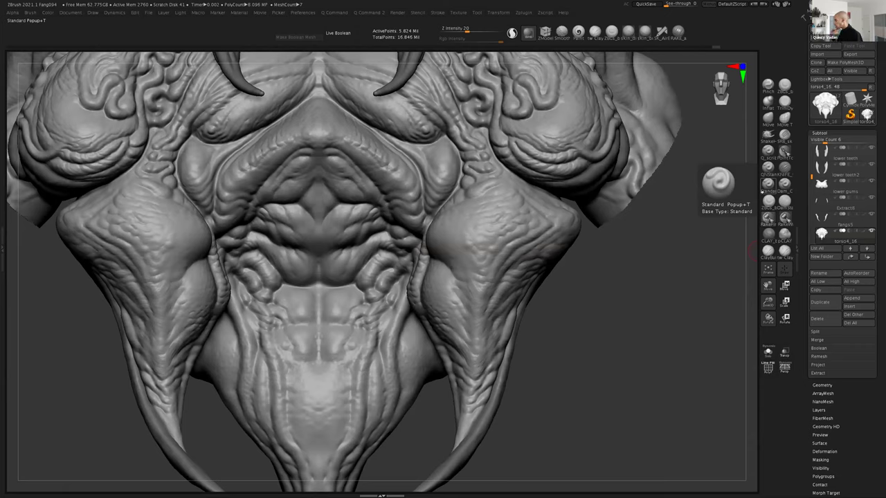
- Isolate the torso subtool, restore the other subtools, unhide the arms and legs, and frame the full creature from the front
left_click_drag(766, 302, 767, 304)
mouse_move(767, 286)
left_mouse_down()
mouse_move(774, 335)
mouse_move(764, 283)
left_mouse_up()
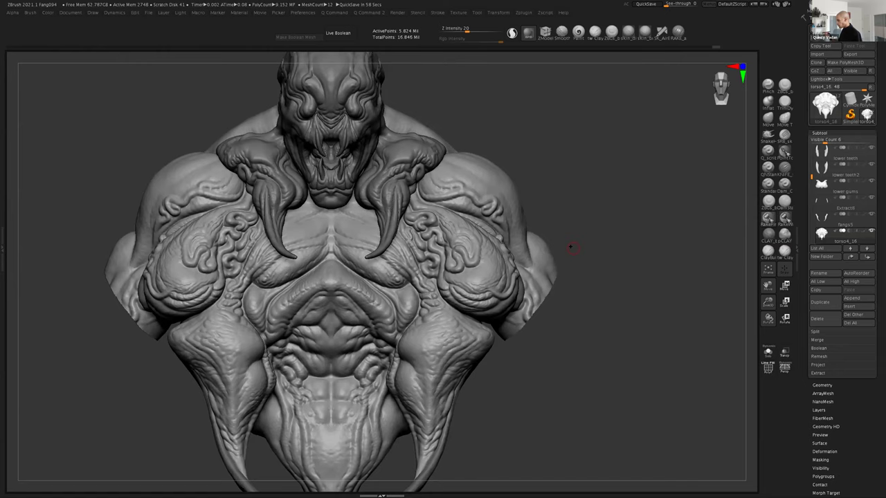
key("e")
left_click_drag(573, 248, 570, 191, "alt")
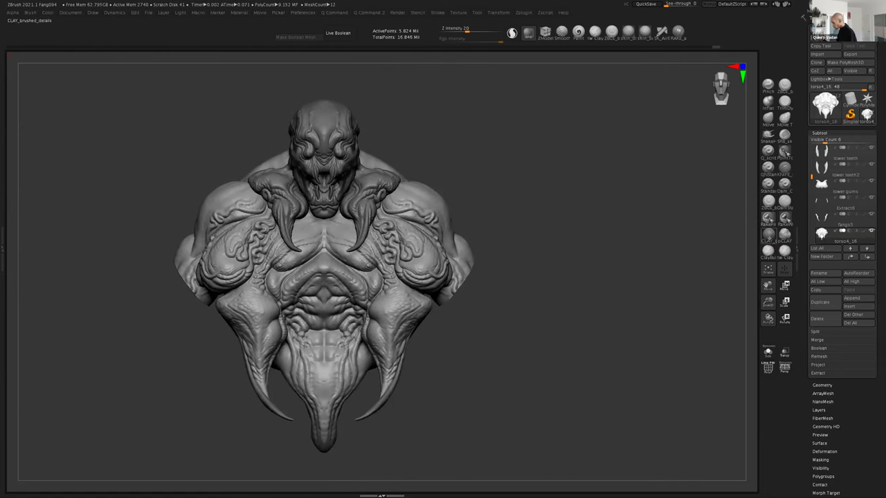
left_click(870, 232, "shift")
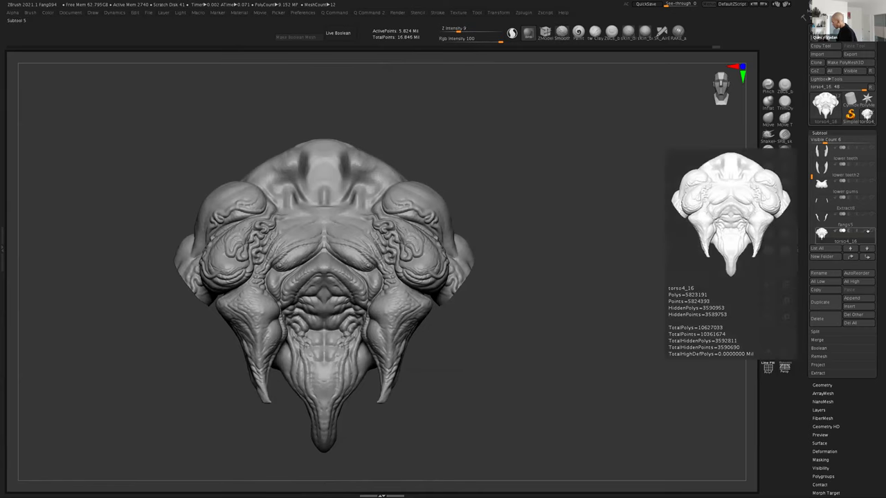
left_click(868, 231)
key("w")
scroll(585, 235, "down", 3)
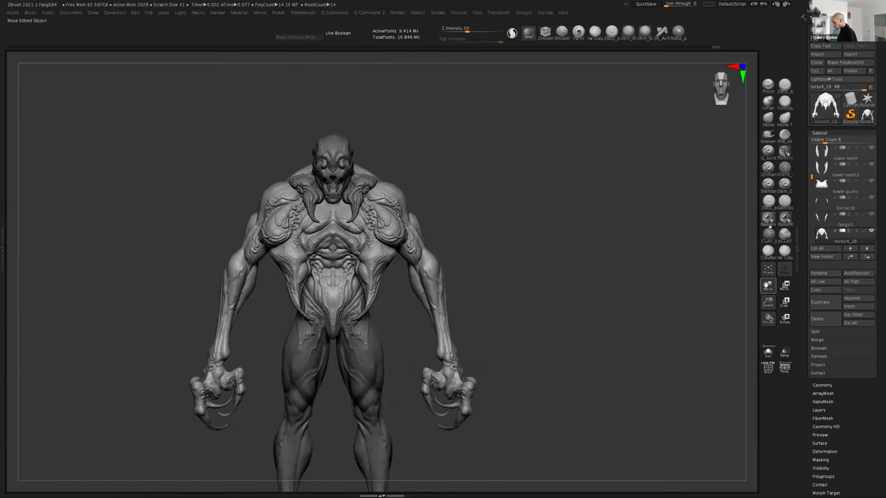
left_click_drag(766, 286, 766, 229)
left_click_drag(768, 303, 775, 278)
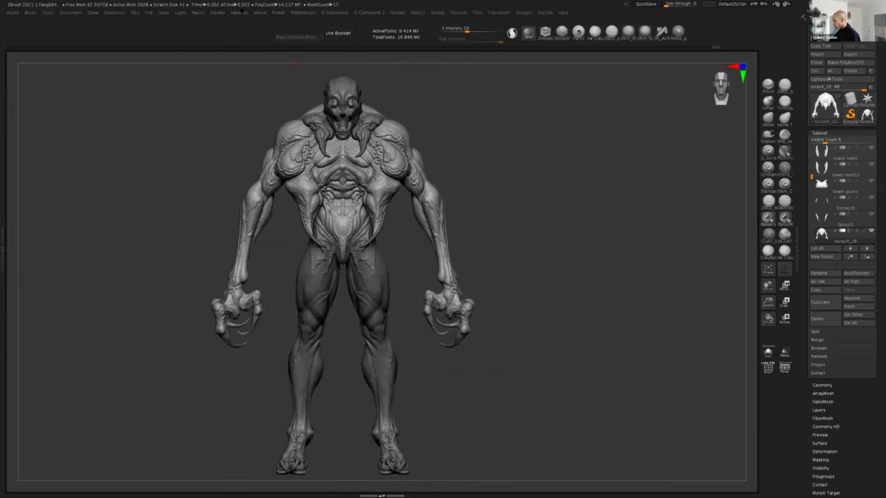
- Frame the creature's upper body and apply the brown L1_sculpt02 material
left_click_drag(503, 211, 512, 212)
left_click_drag(767, 302, 769, 317)
right_click_drag(512, 213, 519, 367, "ctrl")
right_click_drag(245, 18, 236, 13)
left_click(237, 12)
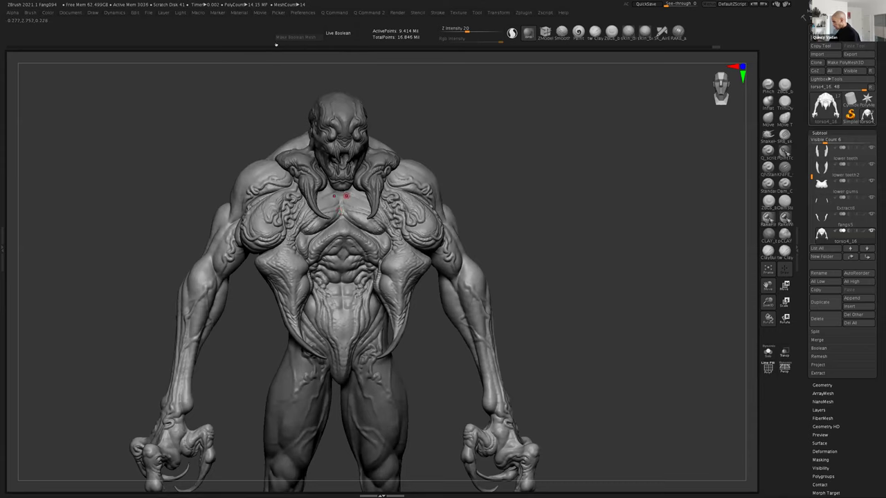
left_click(237, 13)
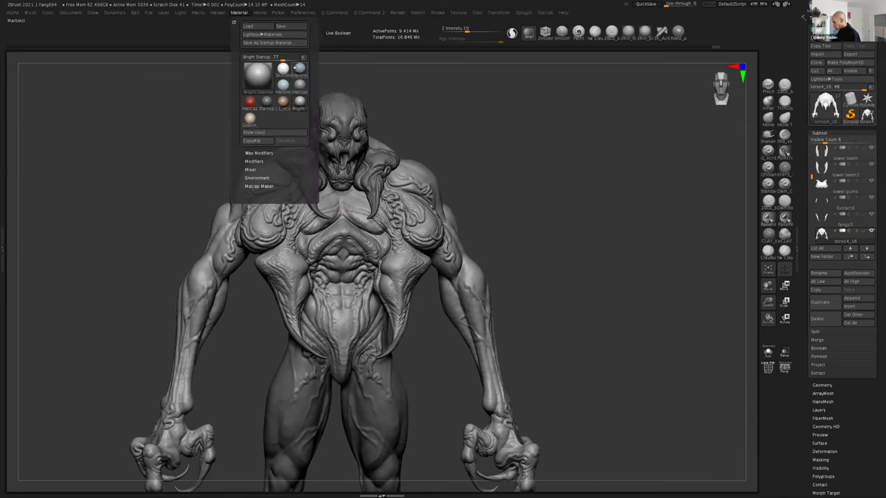
left_click(283, 102)
mouse_move(547, 229)
left_mouse_down()
mouse_move(552, 249)
mouse_move(534, 247)
mouse_move(550, 248)
left_mouse_up()
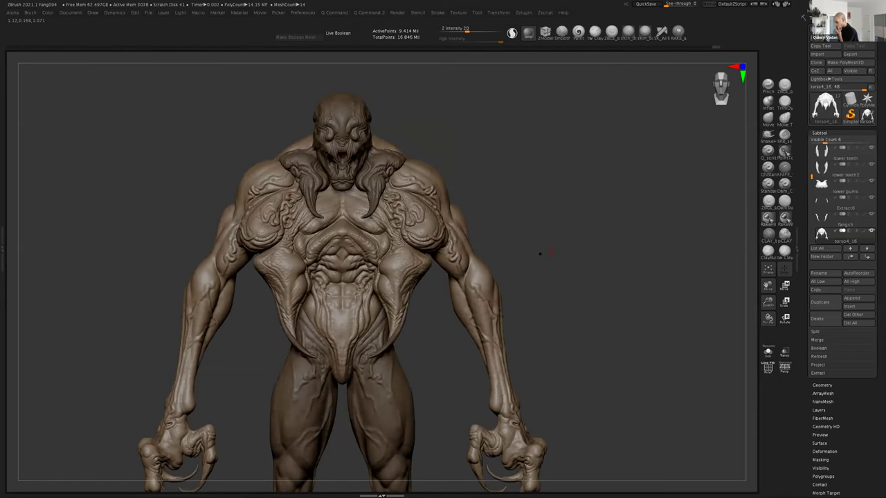
left_click_drag(542, 253, 545, 260)
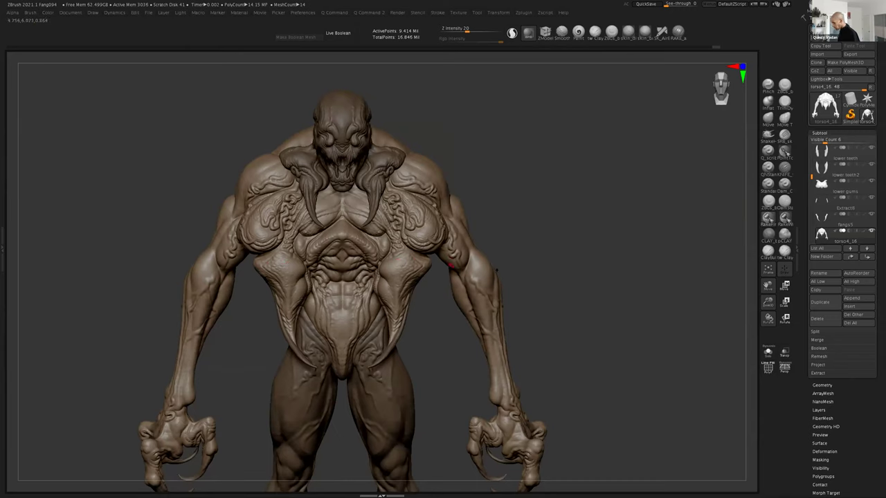
- Compare materials by switching the creature to Bright Startup and back to L1_sculpt02
left_click(239, 13)
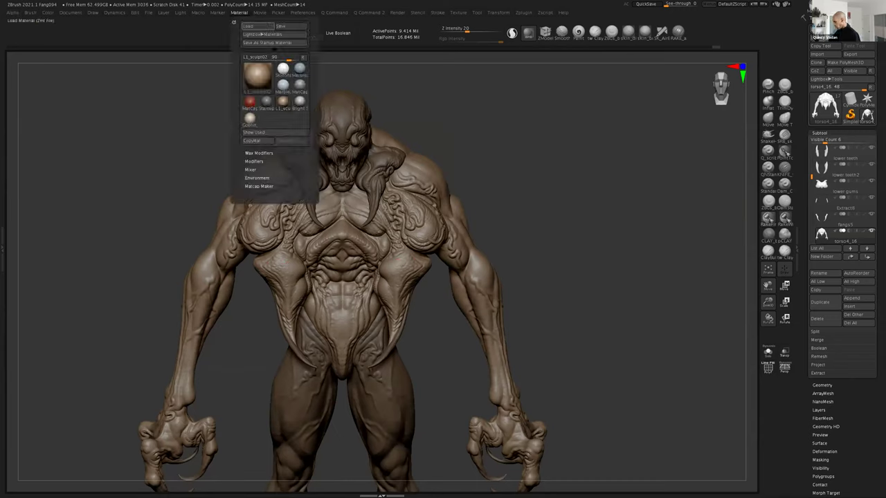
left_click(299, 101)
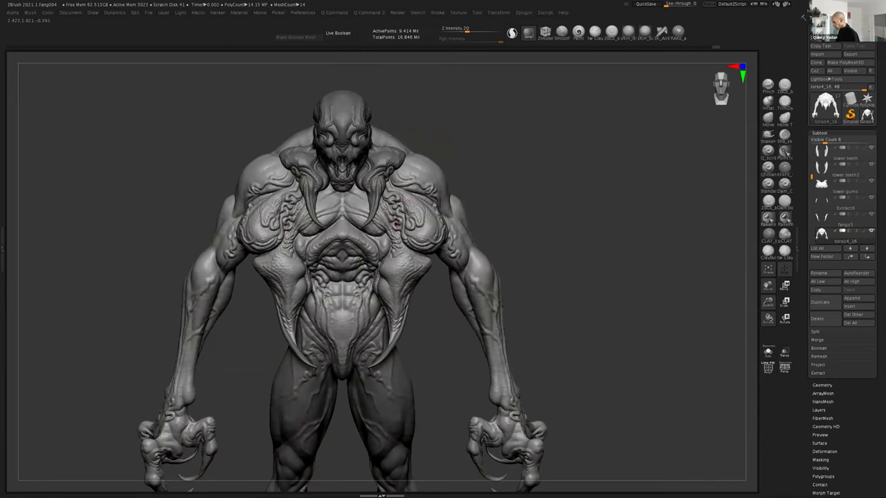
left_click(236, 12)
left_click(283, 103)
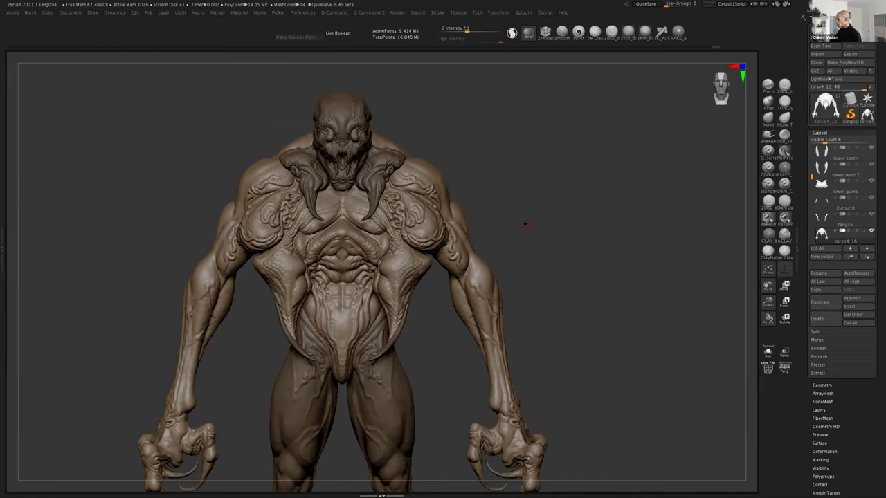
- Apply the blue-grey Marble material and examine the chest, shoulder and abdomen details up close
left_click(238, 13)
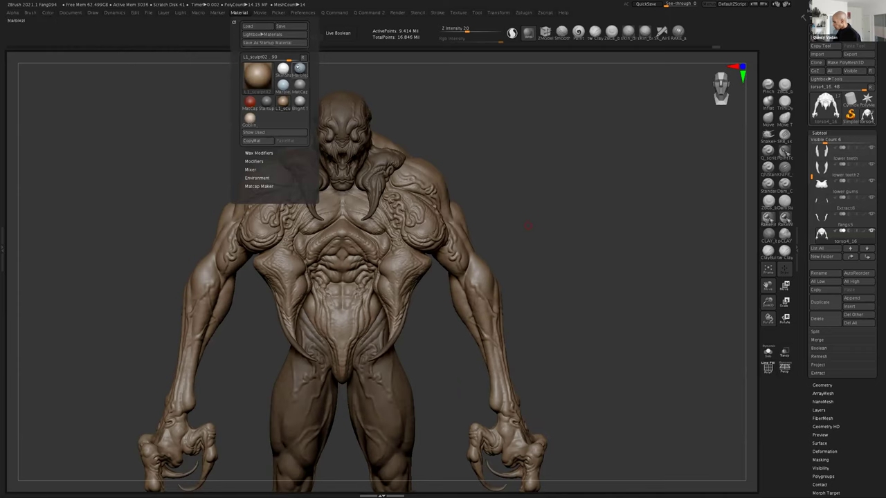
left_click(299, 67)
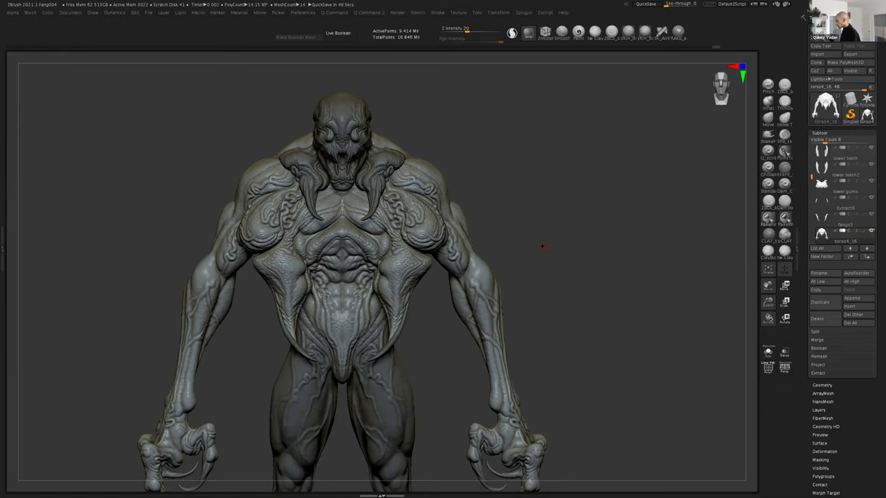
mouse_move(545, 249)
left_mouse_down()
mouse_move(601, 269)
mouse_move(597, 280)
left_mouse_up()
left_click_drag(767, 302, 767, 285)
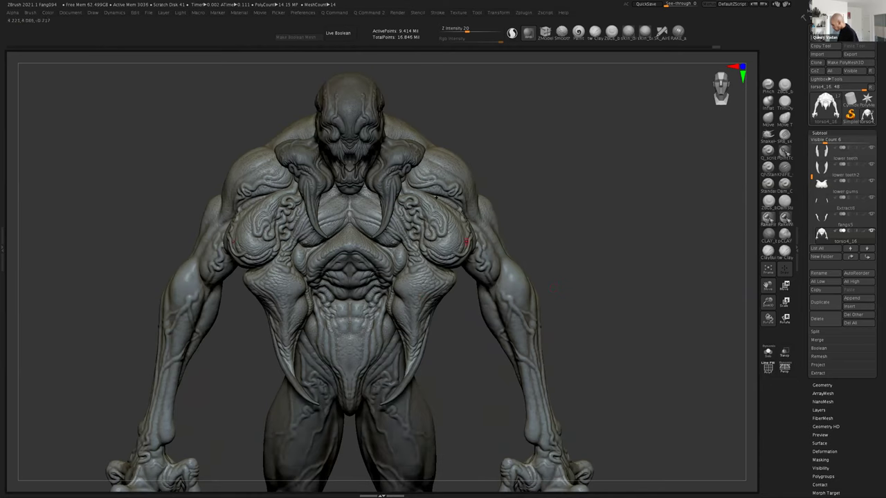
mouse_move(768, 305)
left_mouse_down()
mouse_move(767, 287)
mouse_move(747, 357)
left_mouse_up()
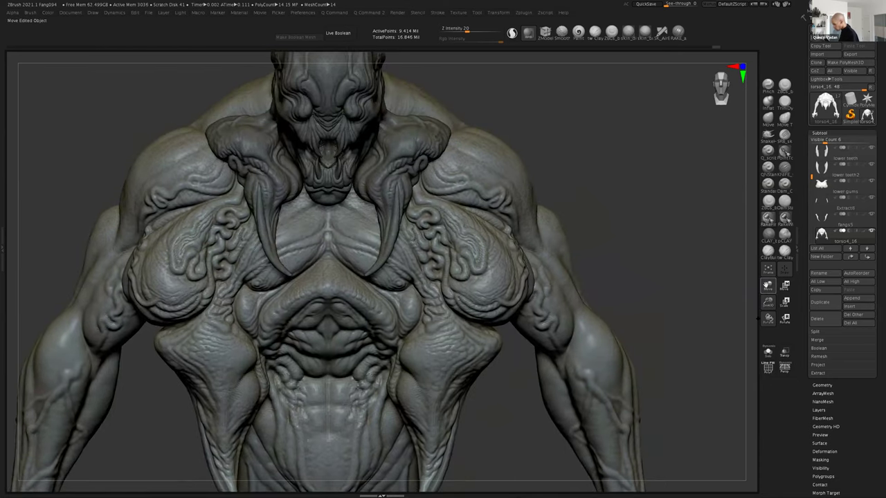
mouse_move(468, 226)
left_mouse_down()
mouse_move(484, 233)
mouse_move(492, 255)
left_mouse_up()
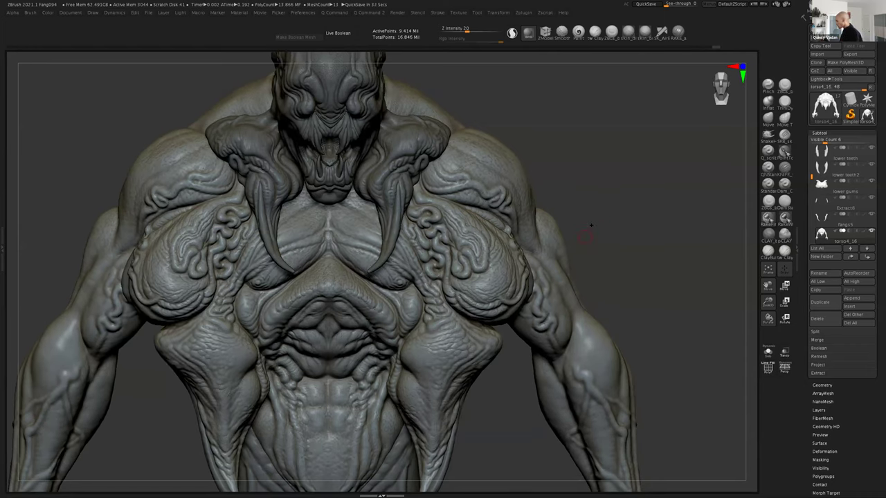
- Apply the beige Goblin material to the creature and frame its chest from the front
left_click_drag(591, 225, 620, 305, "alt")
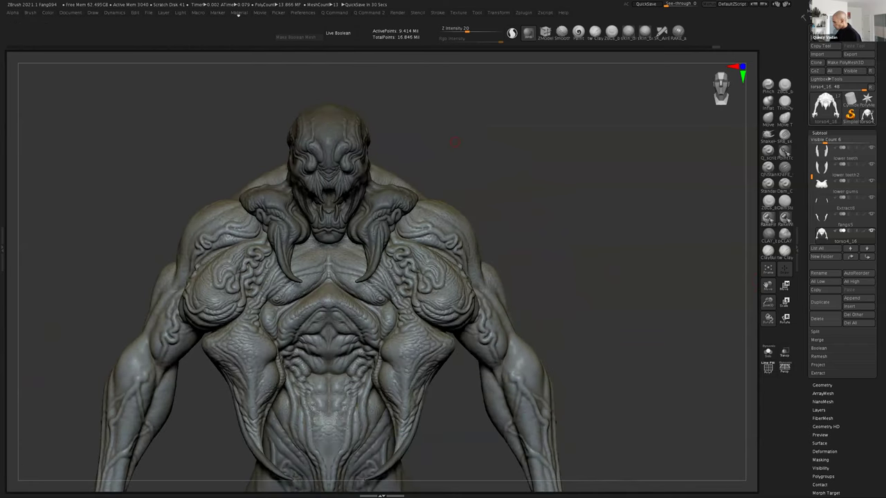
left_click(238, 12)
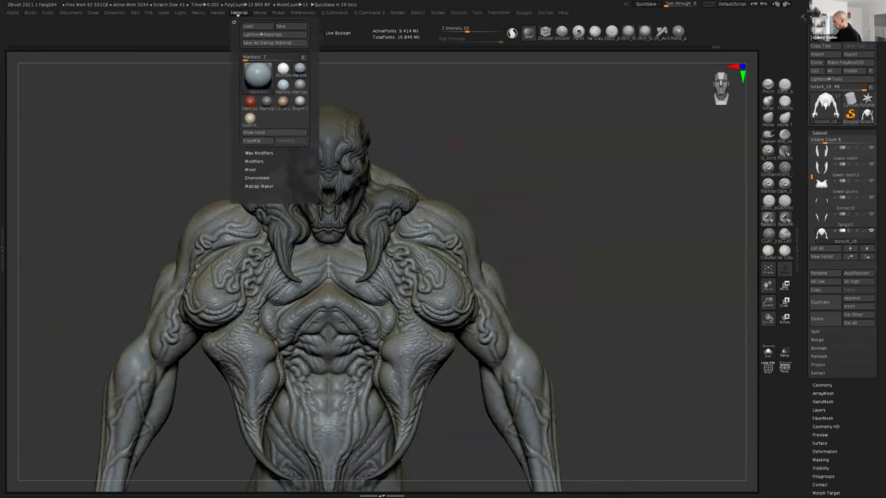
left_click(250, 119)
left_click_drag(768, 301, 767, 333)
left_click_drag(743, 292, 702, 306)
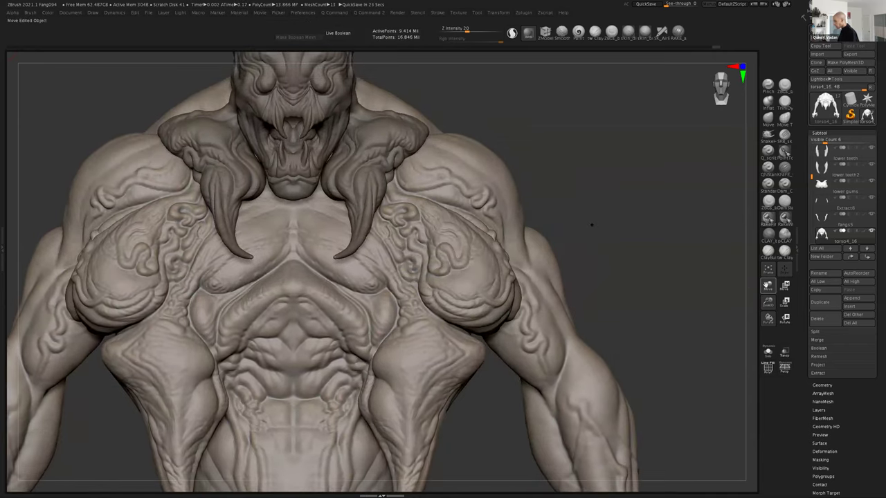
- Isolate the torso subtool and switch to a sculpting brush with Z Intensity 12
left_click_drag(589, 246, 592, 242)
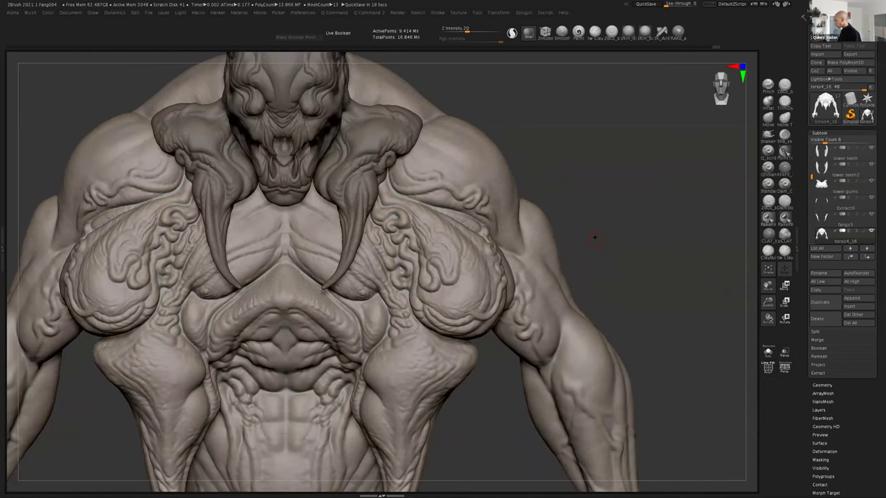
left_click_drag(768, 285, 787, 330)
key("space")
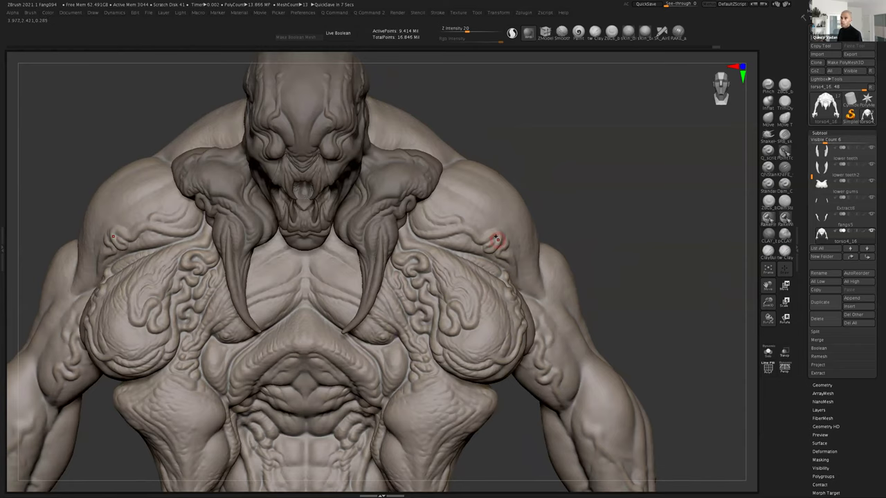
left_click_drag(576, 227, 694, 259, "shift")
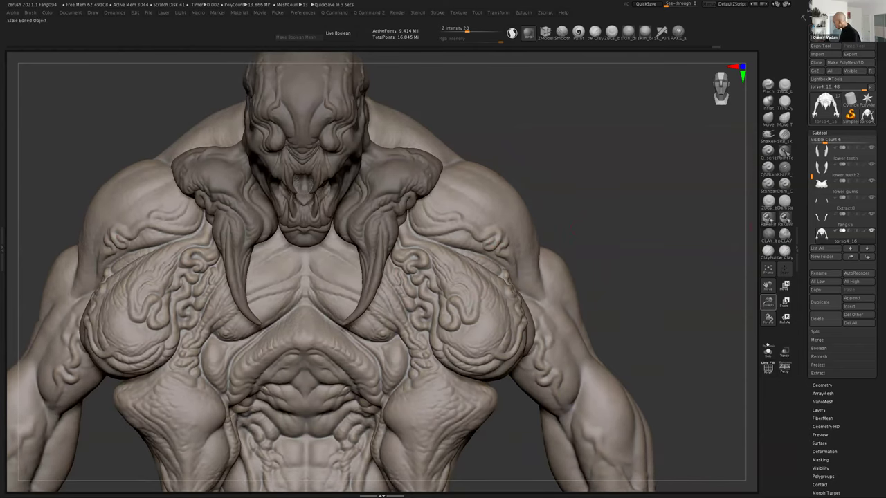
left_click(767, 352)
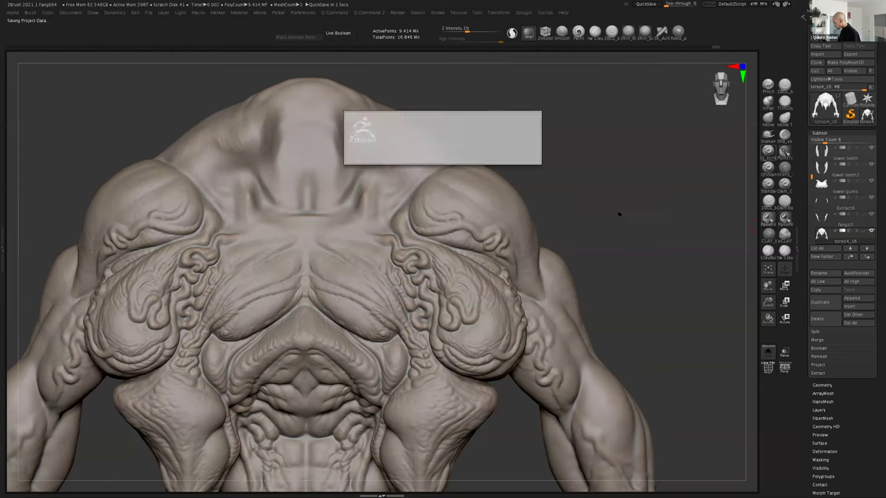
key("b")
left_click(631, 182)
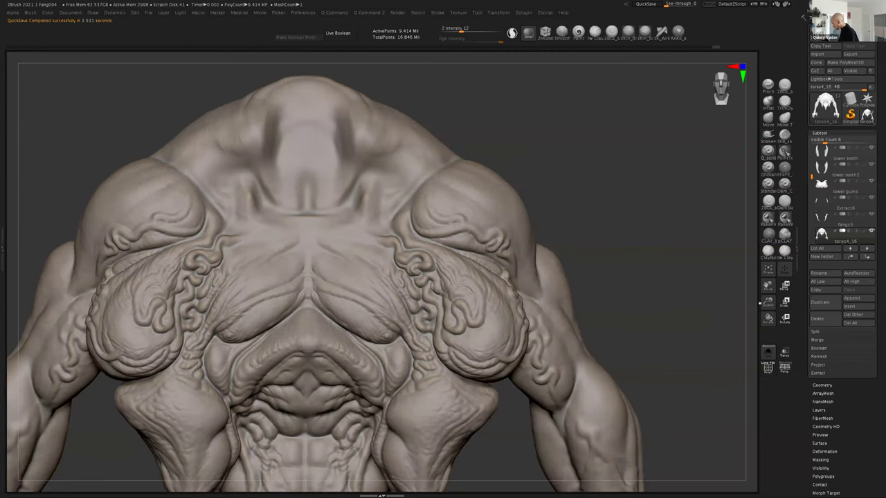
- Sculpt small skin folds at the centre of the chest where the pectorals meet, and a small bump at each pectoral's outer end
mouse_move(672, 183)
left_mouse_down("alt")
mouse_move(664, 144)
mouse_move(662, 190)
left_mouse_up("alt")
key("space")
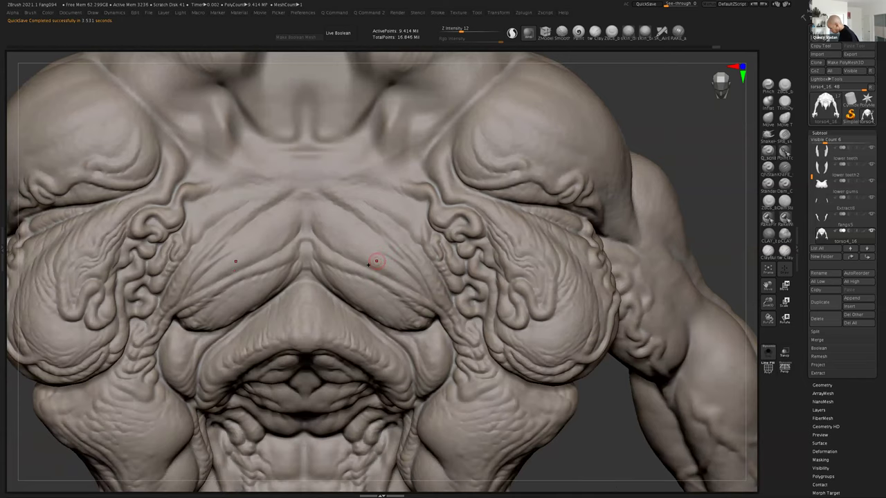
key("space")
left_click_drag(369, 266, 395, 267)
left_click_drag(725, 295, 735, 329, "alt")
scroll(736, 329, "up", 2)
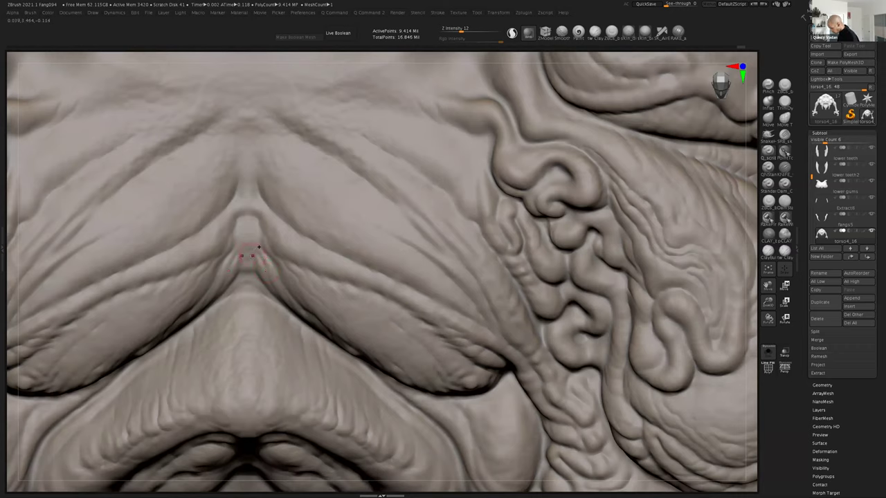
left_click_drag(259, 254, 258, 244)
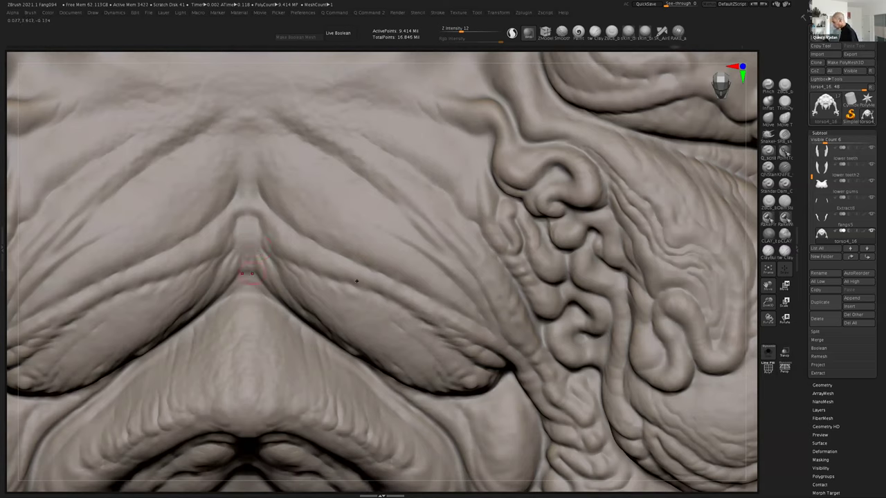
right_click_drag(357, 281, 257, 274)
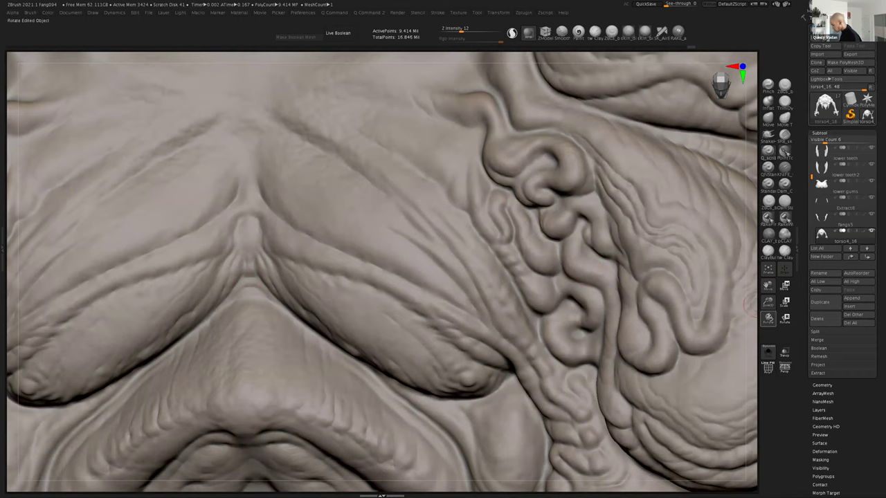
right_click_drag(588, 271, 588, 261)
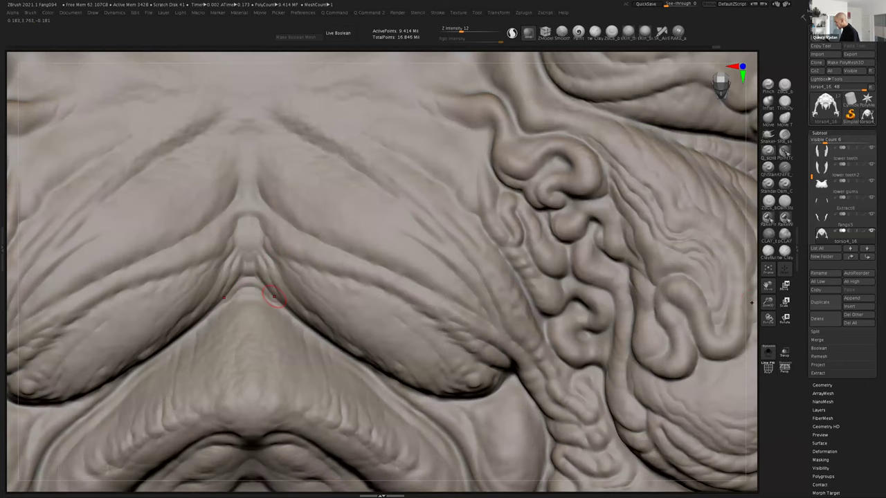
- Add fine wrinkles along the inner and lower edges of both pectorals, checking the chest from several angles
mouse_move(767, 302)
left_mouse_down()
mouse_move(770, 278)
mouse_move(788, 265)
left_mouse_up()
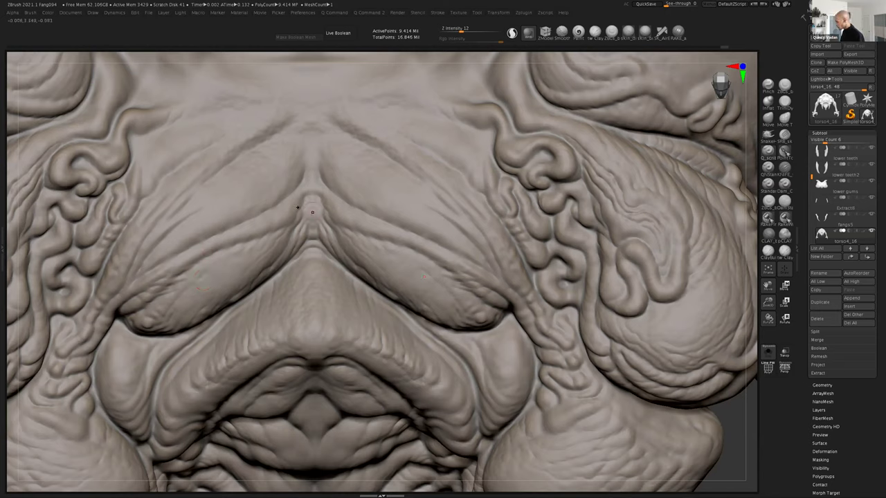
key("space")
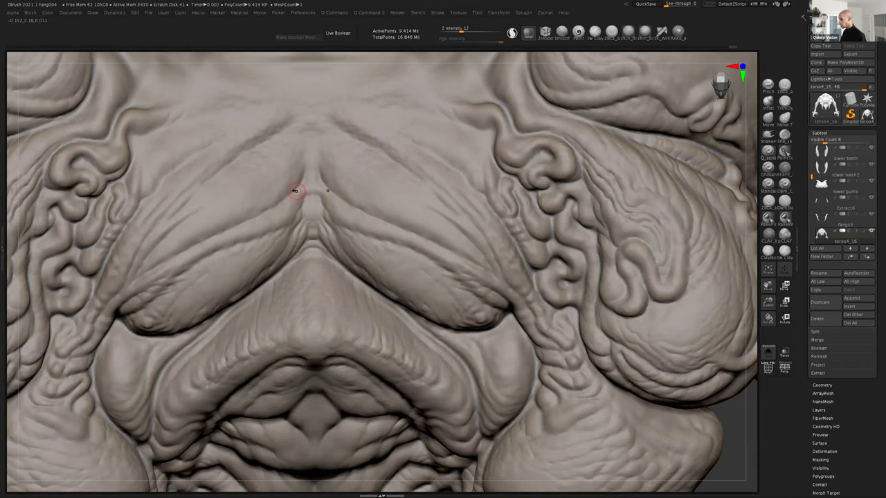
left_click_drag(768, 318, 153, 274)
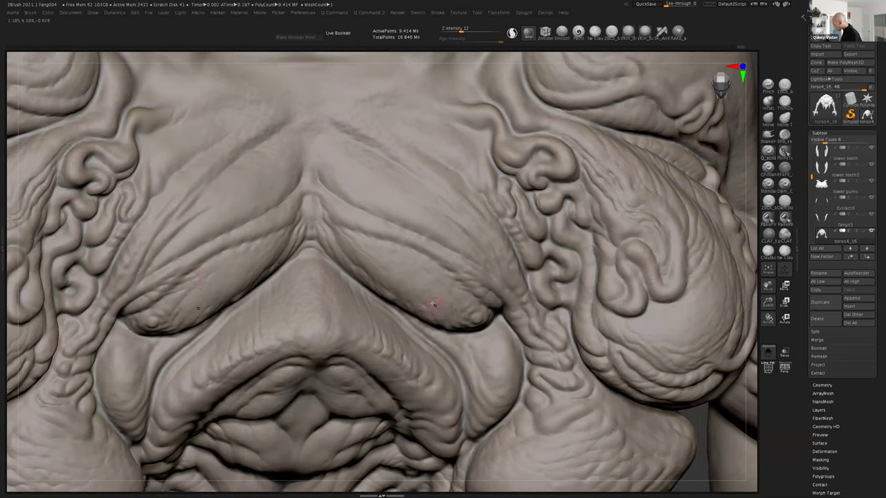
left_click_drag(768, 319, 769, 318)
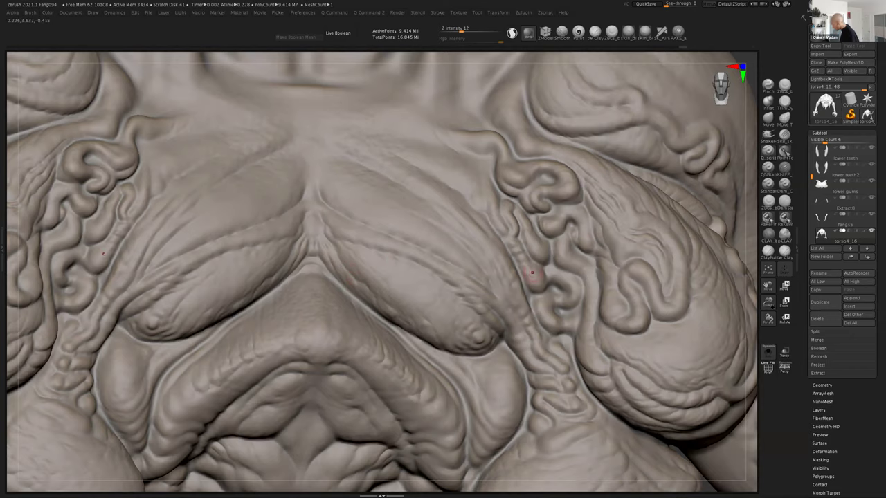
mouse_move(762, 298)
left_mouse_down()
mouse_move(716, 257)
mouse_move(700, 212)
left_mouse_up()
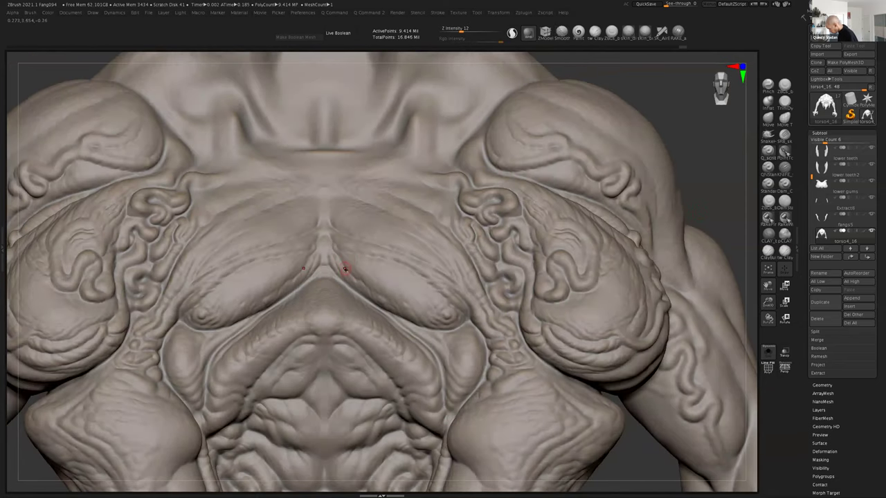
key("space")
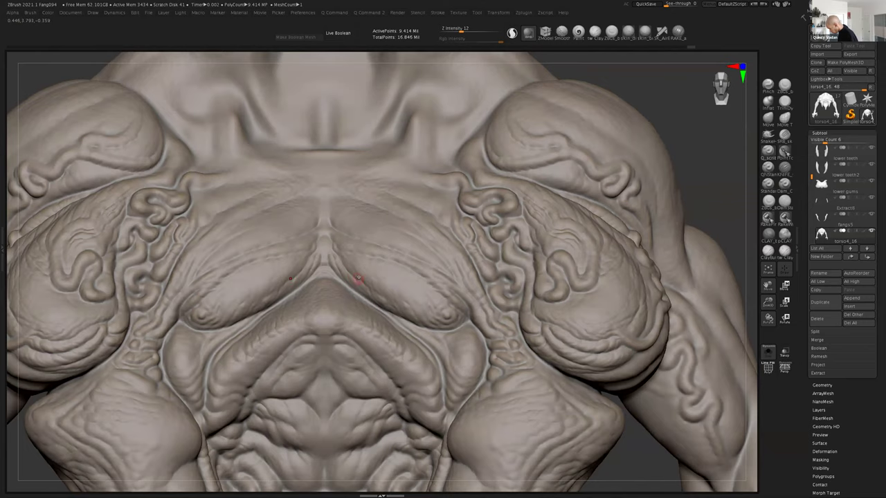
- Restore the hidden subtools and apply the grey Bright Startup material to the creature
left_click_drag(768, 302, 767, 353)
left_click(767, 352)
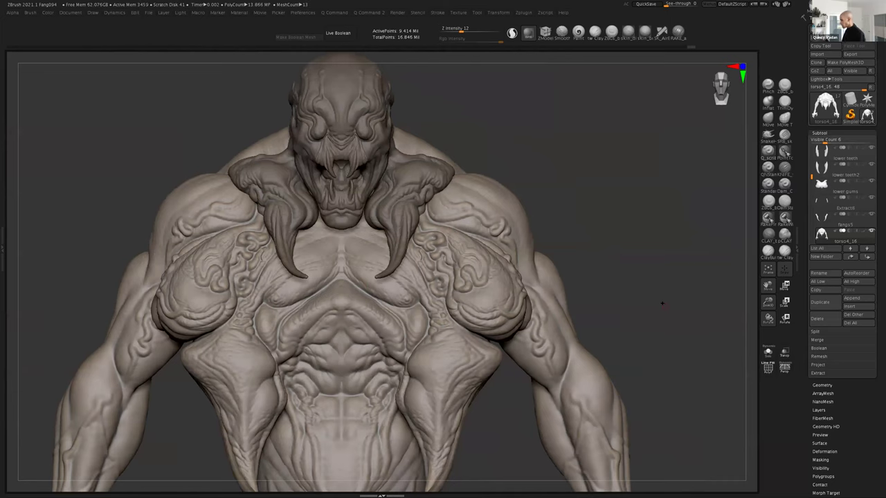
left_click(239, 12)
left_click(299, 102)
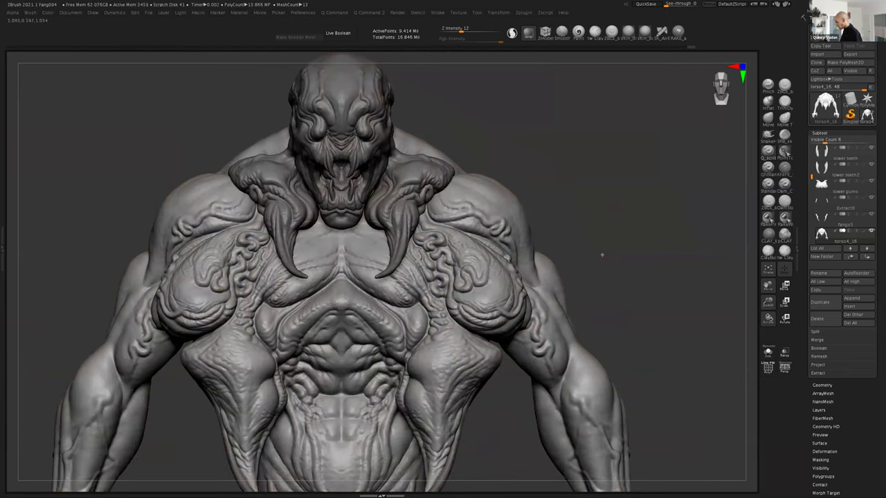
- Sculpt folds at Z Intensity 20 along the lower inner edges of the pectorals and smooth them
left_click_drag(768, 302, 769, 297)
left_click_drag(764, 245, 765, 219)
left_click(768, 152)
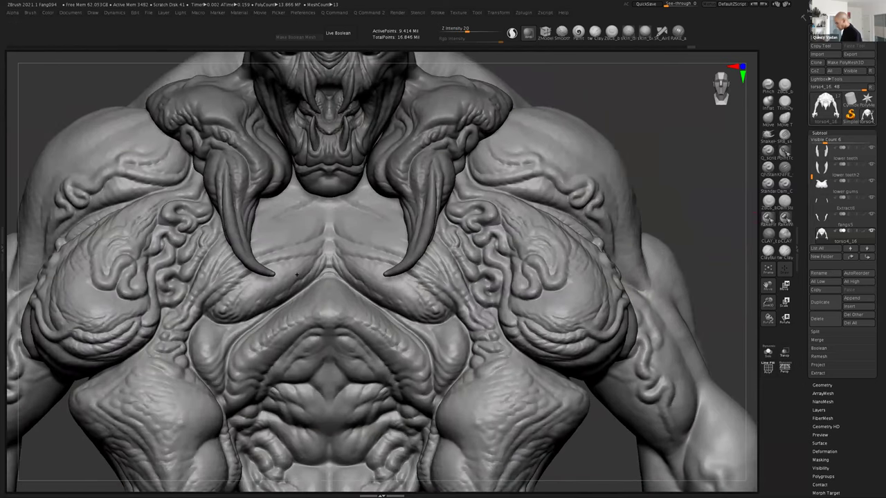
key("space")
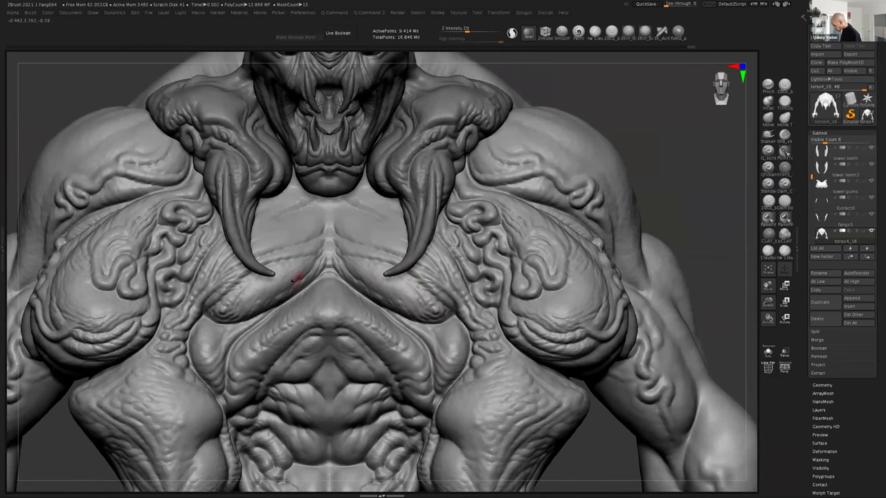
left_click_drag(769, 303, 766, 260)
left_click_drag(298, 275, 293, 287)
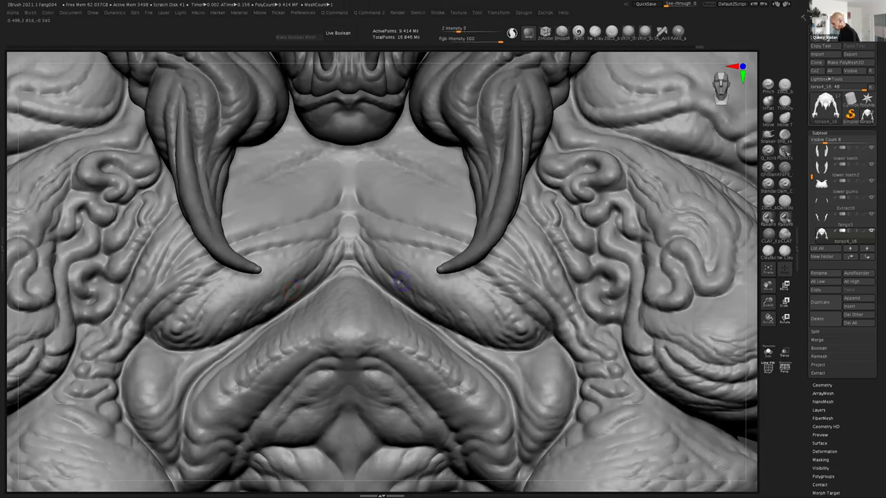
left_click_drag(393, 275, 403, 281, "shift")
left_click_drag(767, 303, 767, 255)
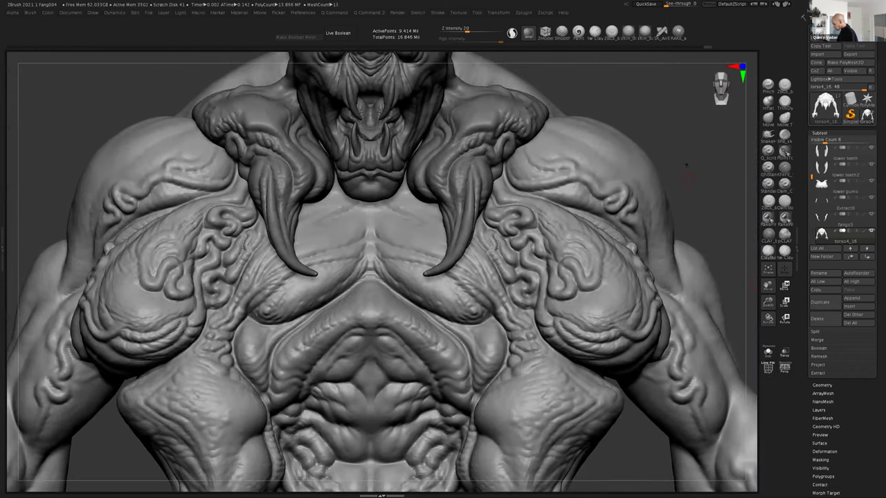
- Smooth and touch up the pectoral surface beneath the tips of the hanging head flaps
left_click_drag(686, 168, 686, 148)
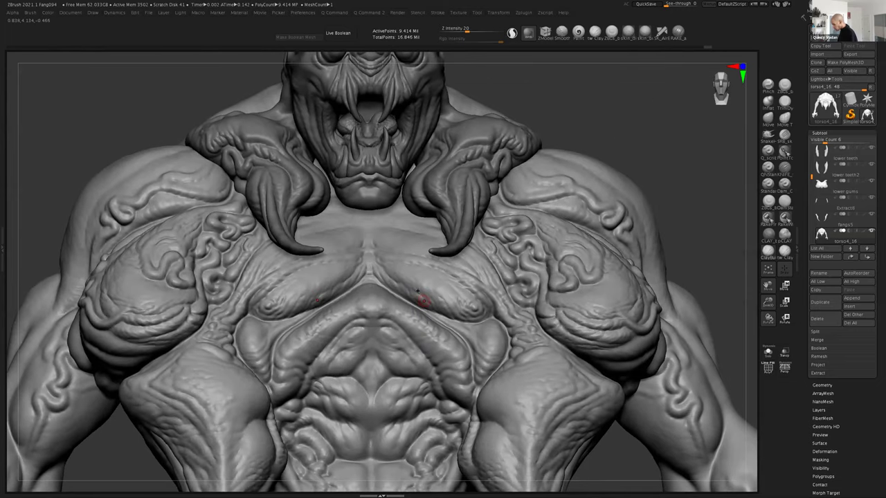
left_click_drag(427, 299, 422, 291, "shift")
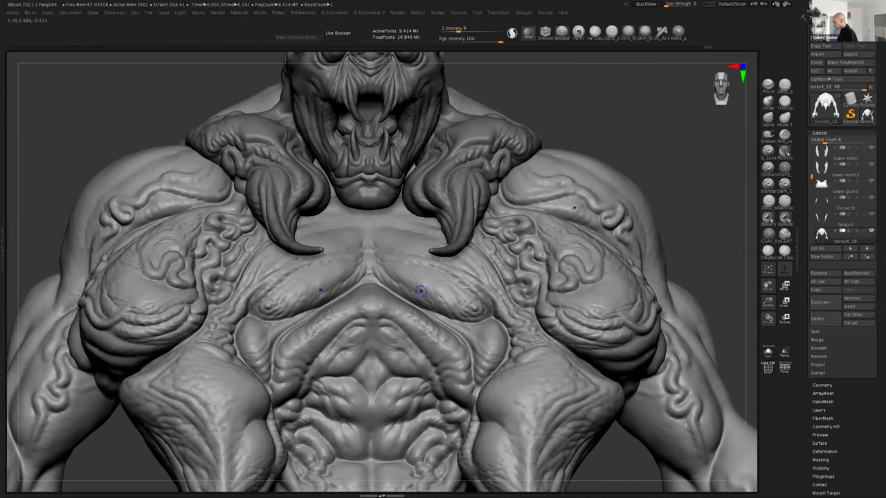
left_click(419, 284)
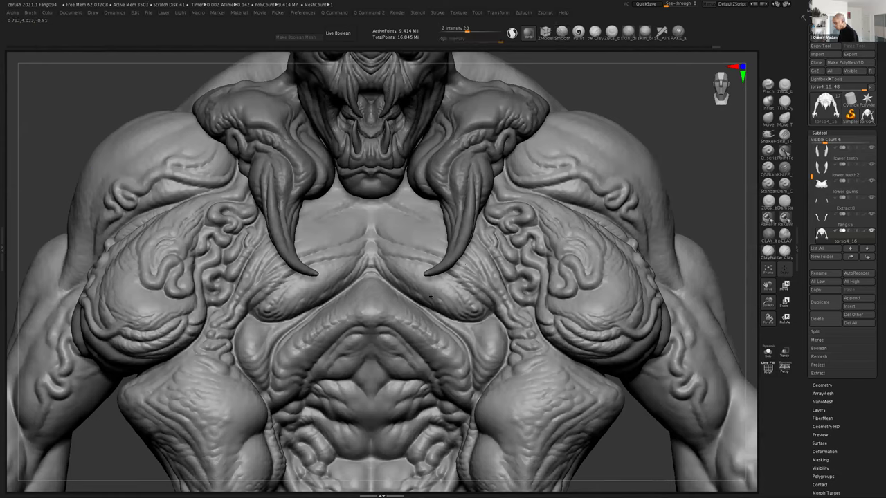
left_click(430, 289)
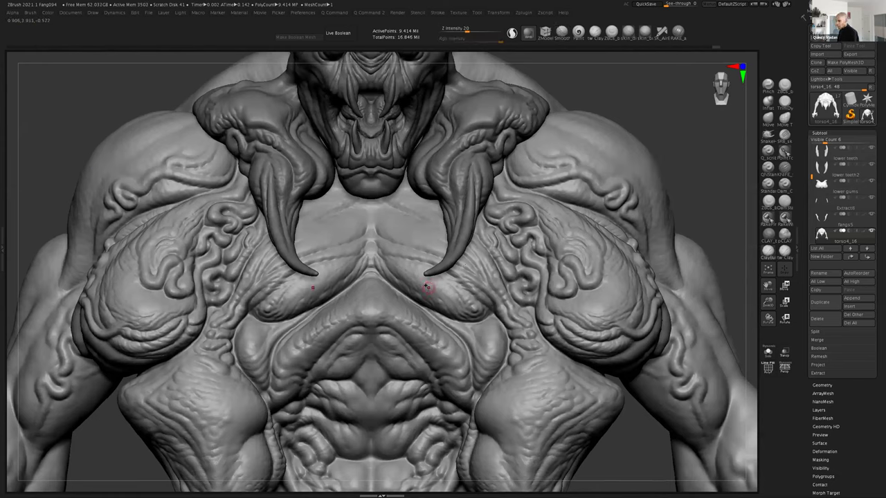
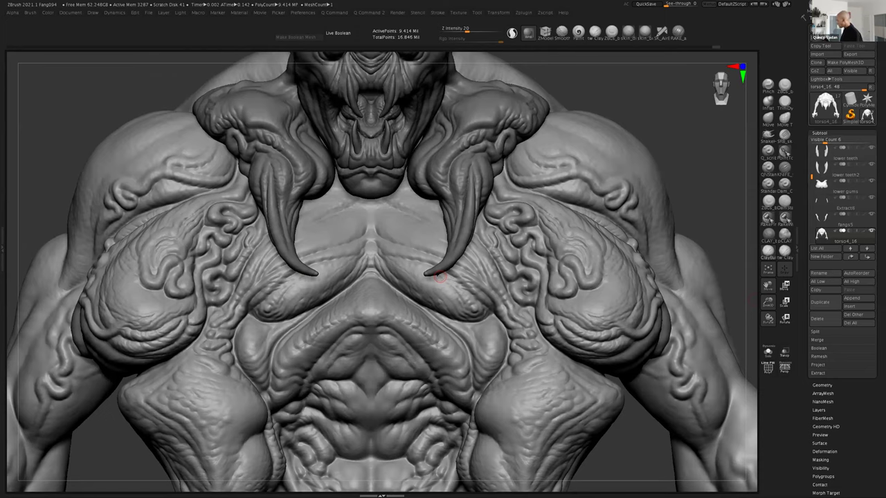
- Examine the creature's overall proportions and torso detail from a wider front view and slightly varied angles
left_click_drag(768, 303, 708, 216)
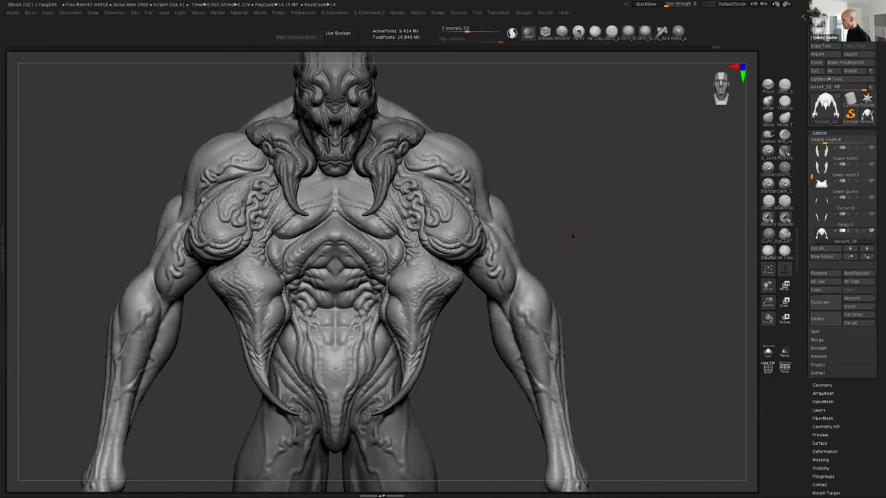
left_click_drag(586, 275, 568, 236)
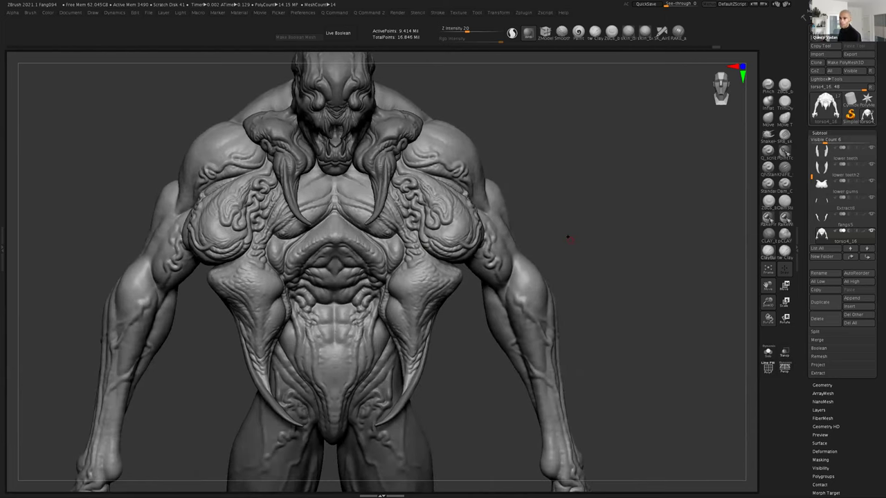
left_click_drag(564, 252, 585, 254)
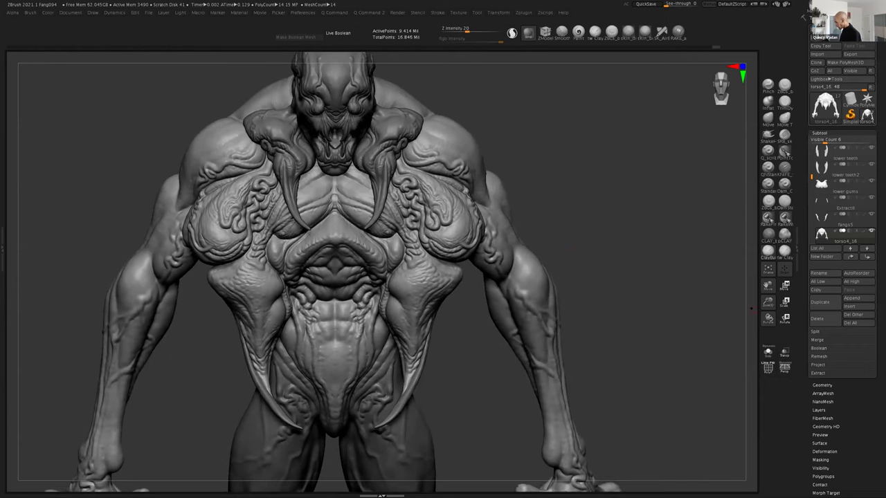
left_click_drag(764, 303, 731, 318)
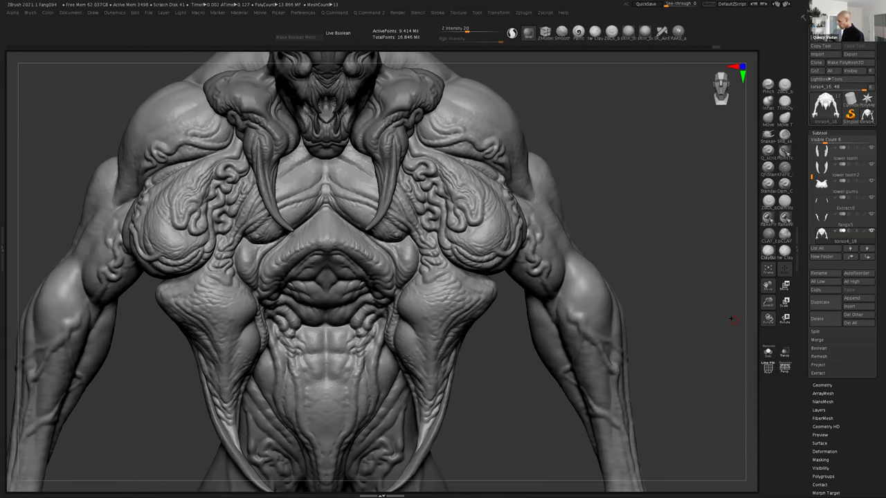
mouse_move(626, 257)
left_mouse_down()
mouse_move(625, 248)
mouse_move(656, 285)
left_mouse_up()
- Switch to the ClayBuildup brush and hide the legs subtool beneath the torso
key("b")
key("c")
key("b")
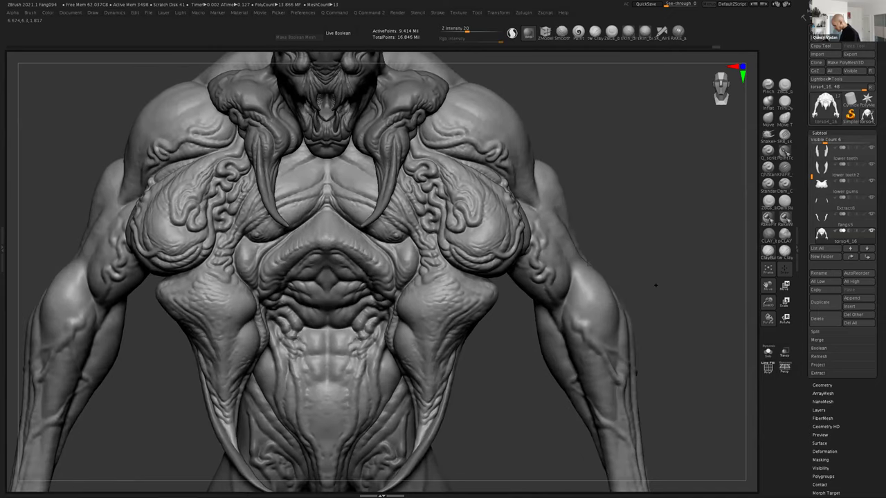
left_click_drag(764, 308, 768, 320)
mouse_move(730, 285)
left_mouse_down()
mouse_move(713, 285)
mouse_move(718, 291)
left_mouse_up()
left_click_drag(811, 186, 811, 227)
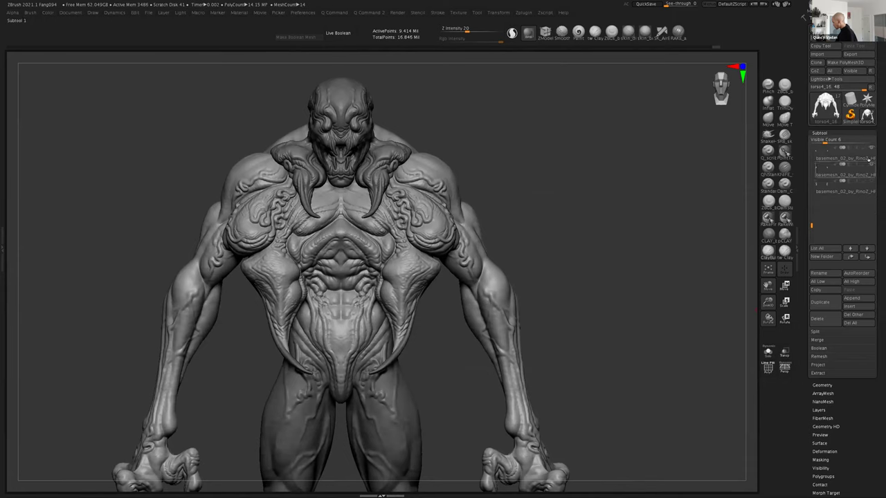
scroll(847, 193, "up", 6)
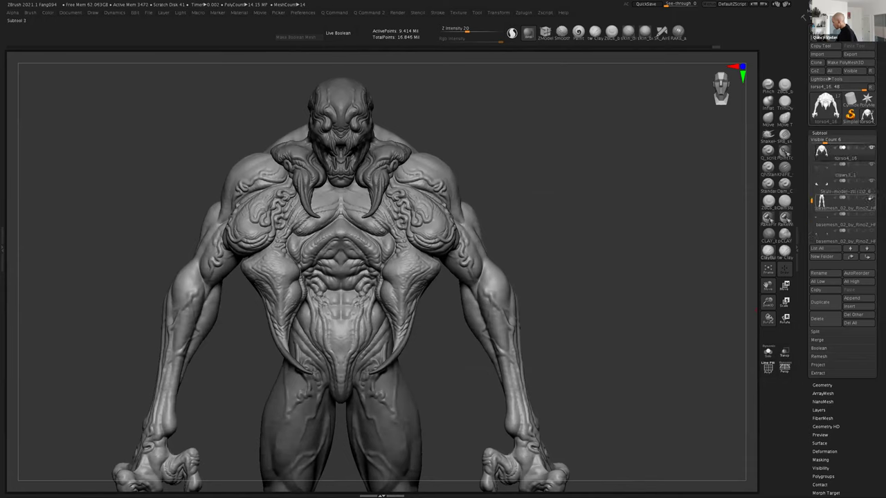
left_click(871, 198)
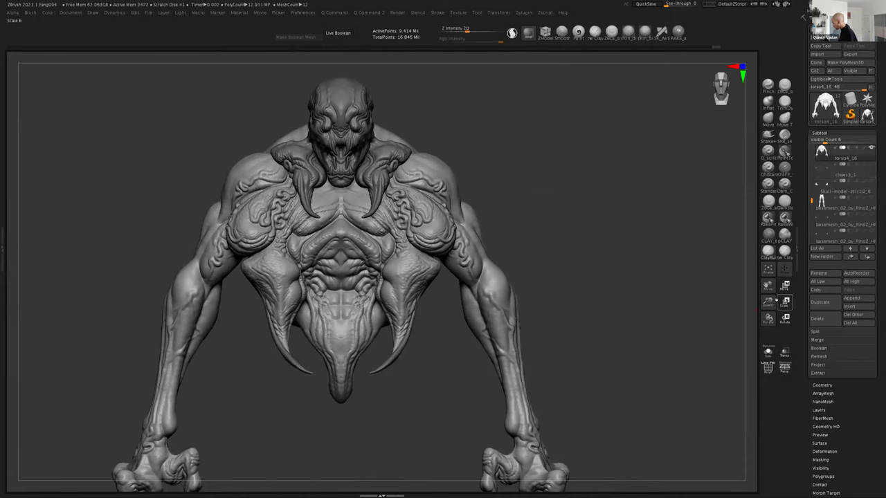
- Sculpt small skin folds around the upper abdominal muscles at Z Intensity 20, using the ClayBuildup and Standard brushes
left_click_drag(767, 302, 763, 221)
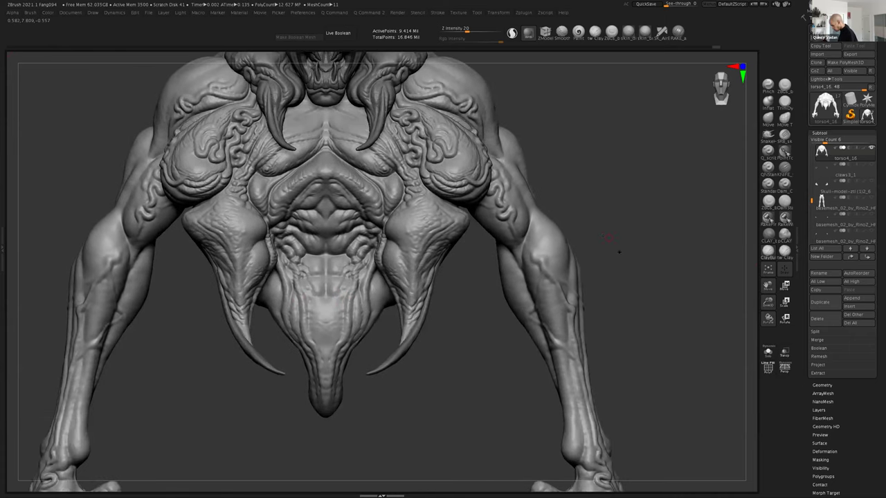
left_click_drag(619, 266, 620, 326)
left_click_drag(767, 302, 769, 288)
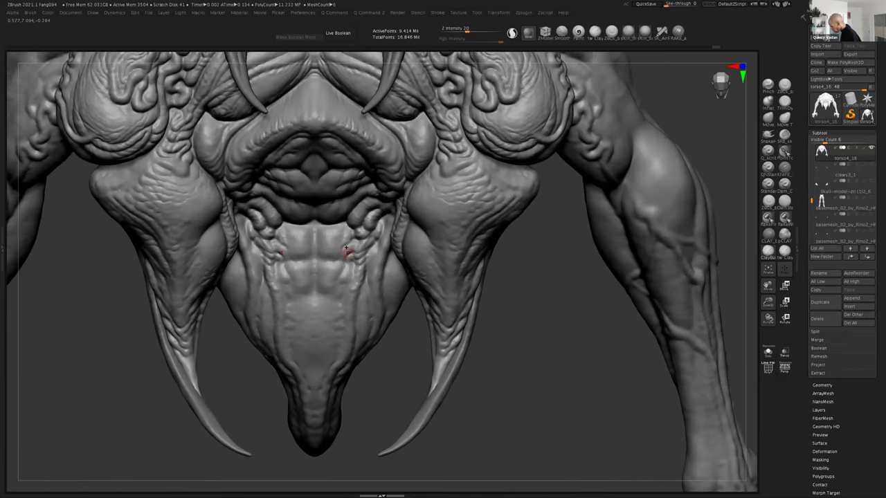
key("space")
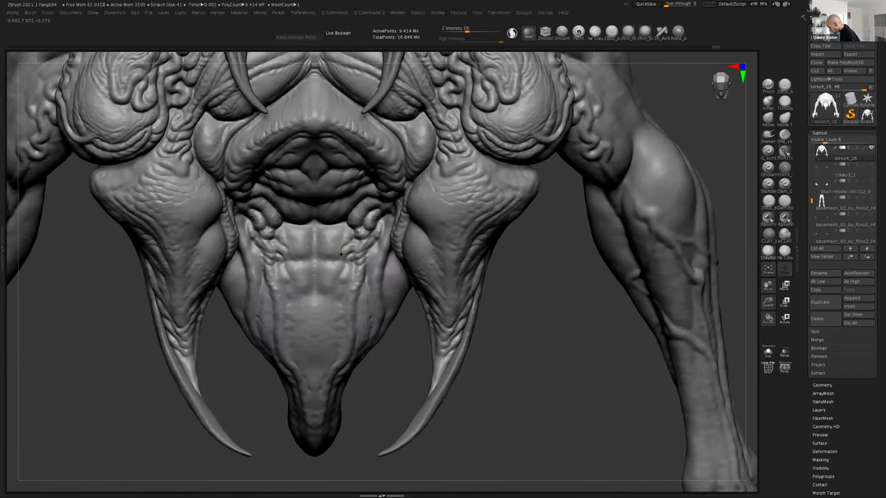
key("space")
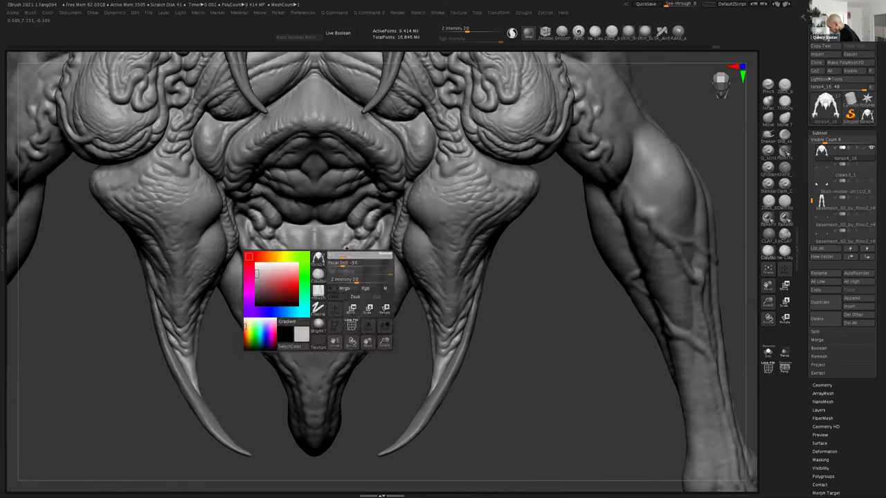
mouse_move(344, 254)
left_mouse_down()
mouse_move(351, 247)
mouse_move(344, 249)
left_mouse_up()
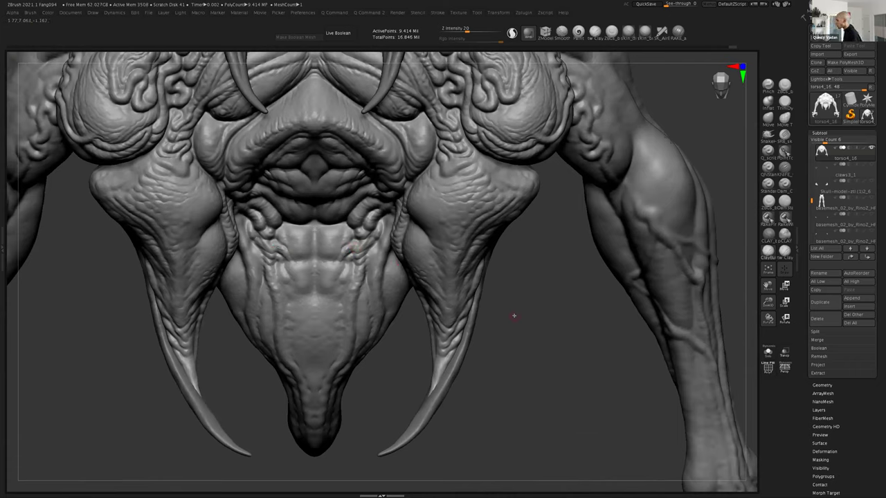
left_click_drag(513, 298, 511, 276)
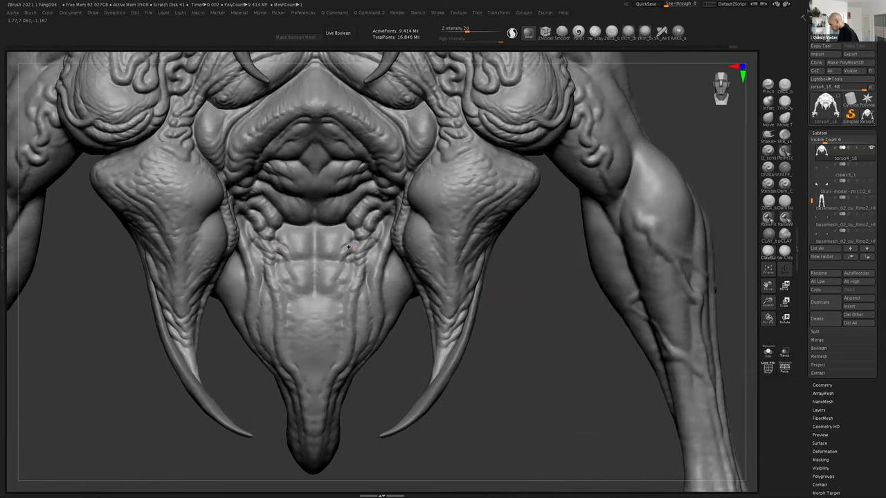
left_click_drag(348, 248, 345, 251)
key("b")
key("s")
key("t")
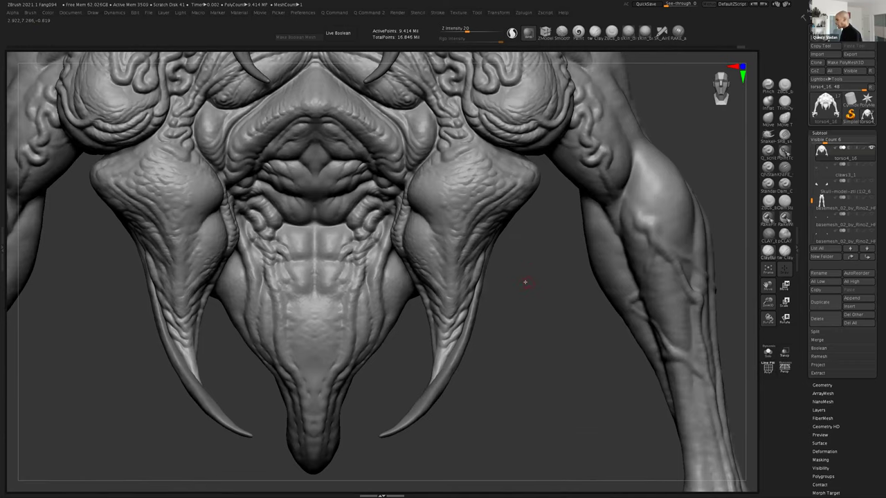
- Review the whole torso from the front and make the hidden claws3_1 subtool visible
right_click_drag(727, 302, 759, 302, "ctrl")
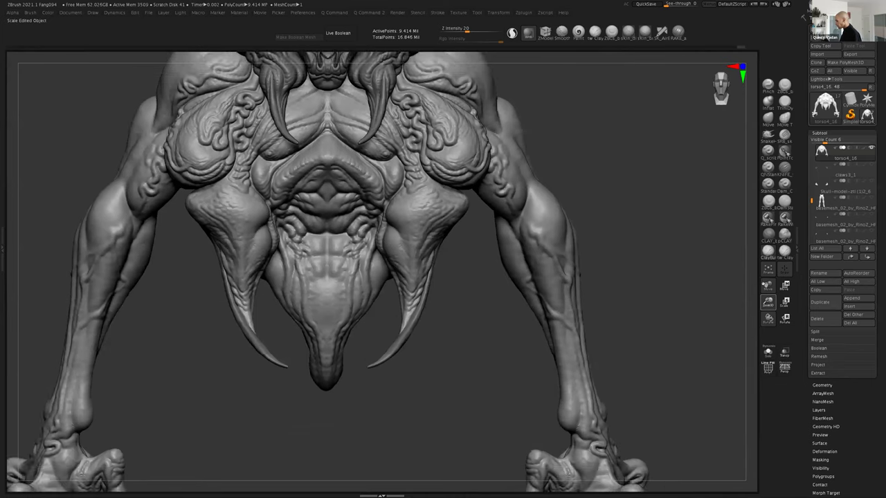
left_click_drag(753, 326, 663, 309)
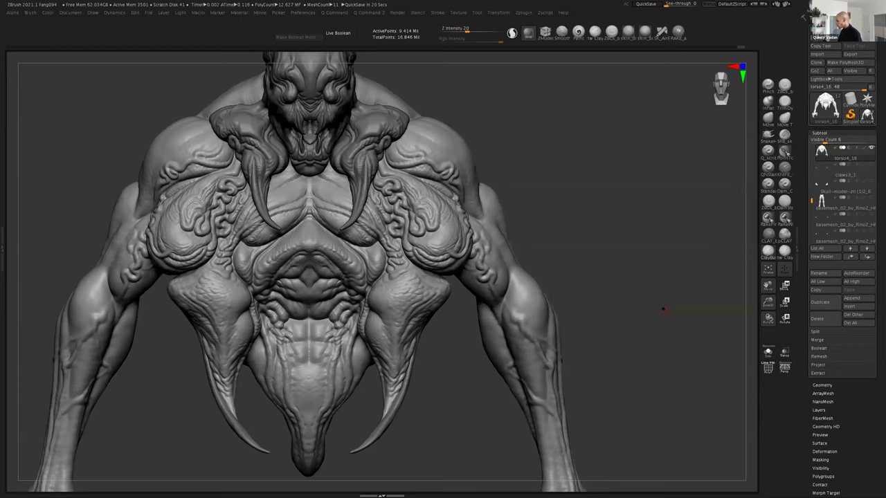
mouse_move(758, 299)
left_mouse_down("alt")
mouse_move(699, 304)
mouse_move(692, 318)
mouse_move(681, 276)
mouse_move(669, 286)
left_mouse_up("alt")
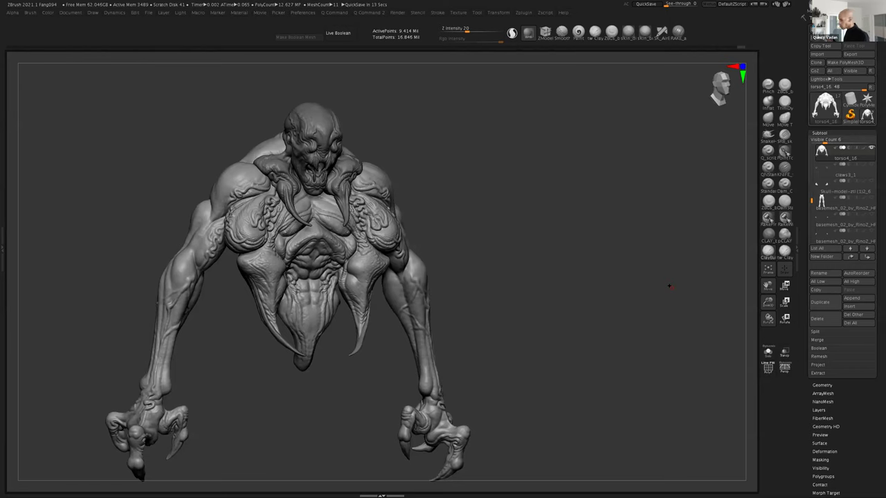
left_click_drag(504, 272, 506, 277, "shift")
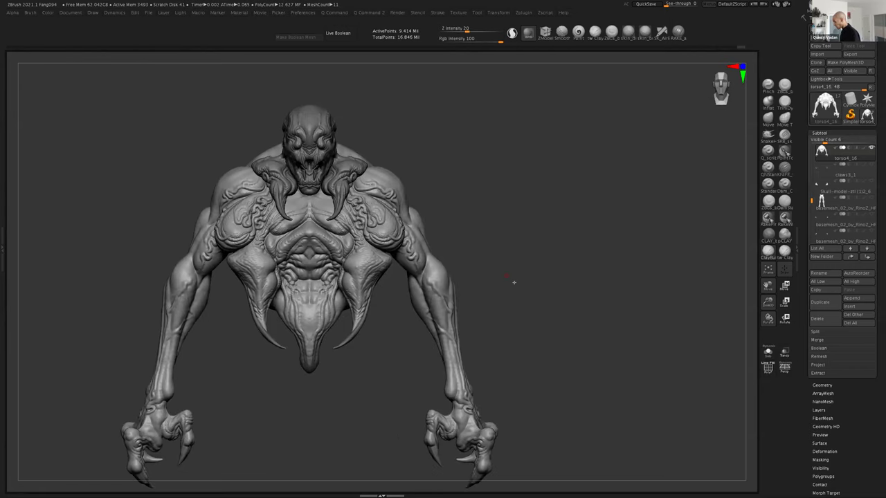
mouse_move(768, 302)
left_mouse_down()
mouse_move(735, 346)
mouse_move(675, 321)
left_mouse_up()
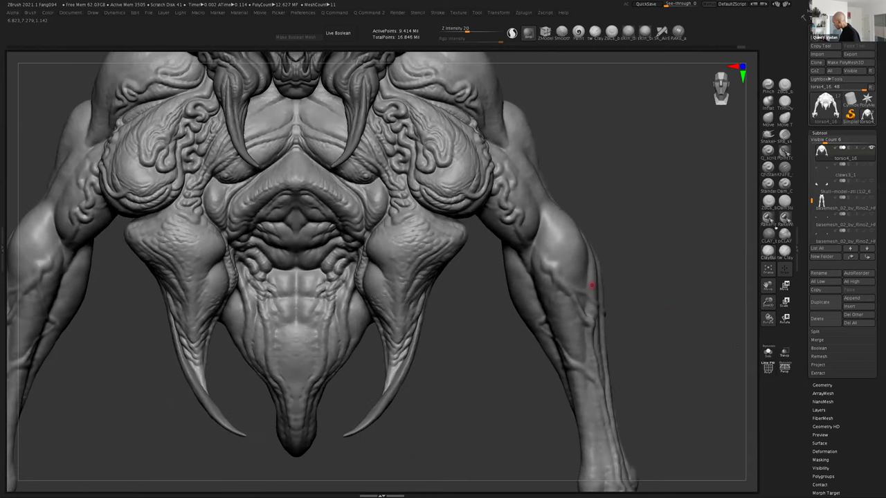
key("space")
mouse_move(651, 254)
left_mouse_down("shift")
mouse_move(759, 286)
mouse_move(759, 298)
mouse_move(756, 135)
left_mouse_up("shift")
left_click(872, 164)
- Examine the arms, clawed hands and back of the creature from front, rear and three-quarter views
left_click_drag(658, 301, 653, 299)
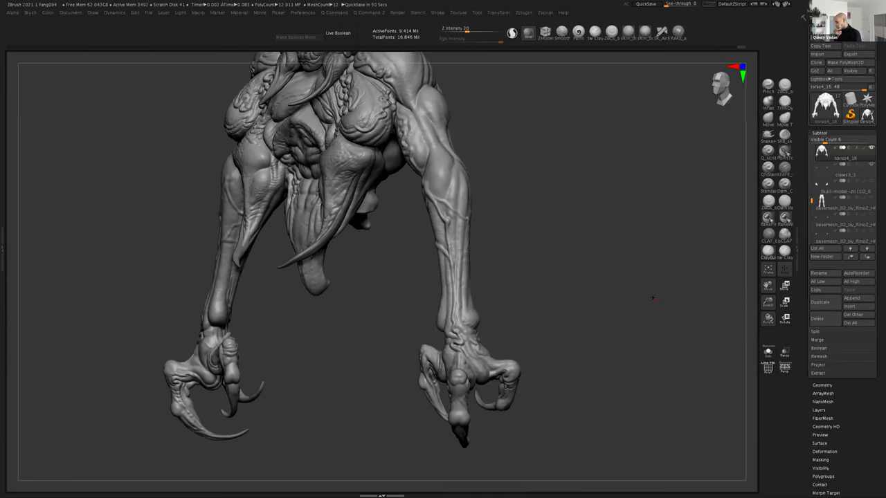
mouse_move(542, 290)
left_mouse_down("shift")
mouse_move(558, 291)
mouse_move(550, 286)
left_mouse_up("shift")
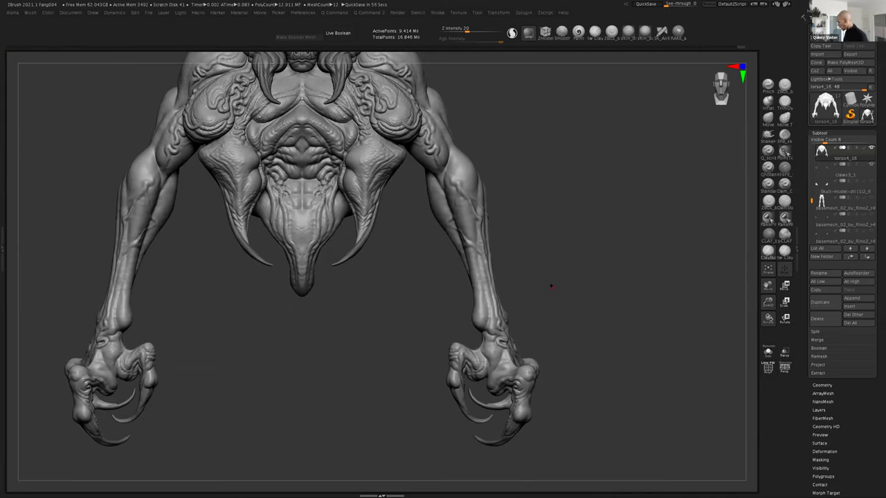
mouse_move(586, 293)
left_mouse_down()
mouse_move(549, 298)
mouse_move(682, 293)
mouse_move(678, 275)
mouse_move(683, 304)
left_mouse_up()
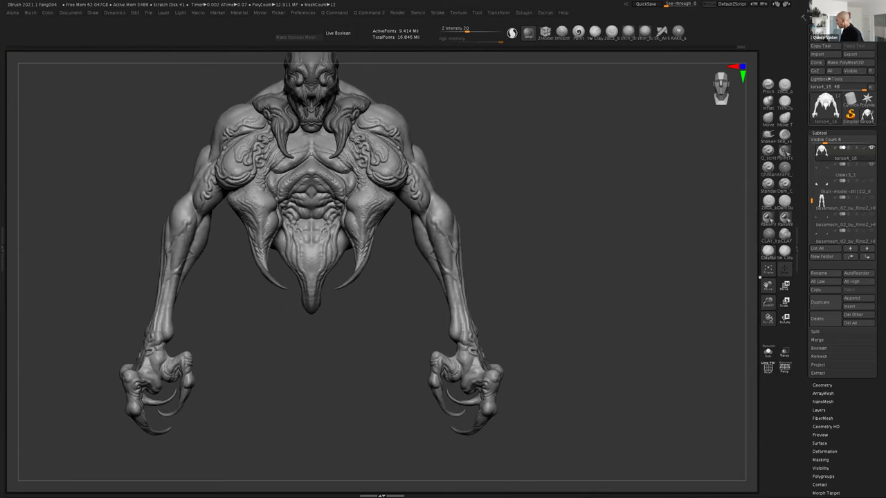
left_click_drag(767, 286, 775, 309)
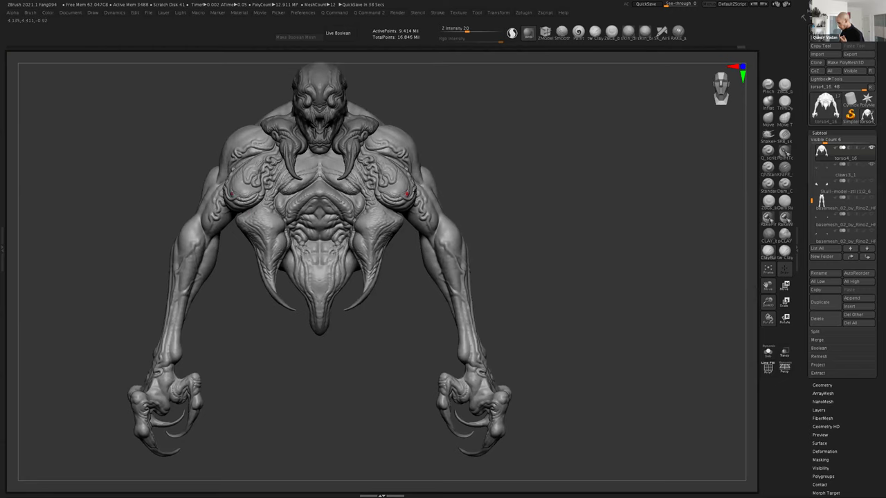
left_click_drag(553, 336, 496, 307)
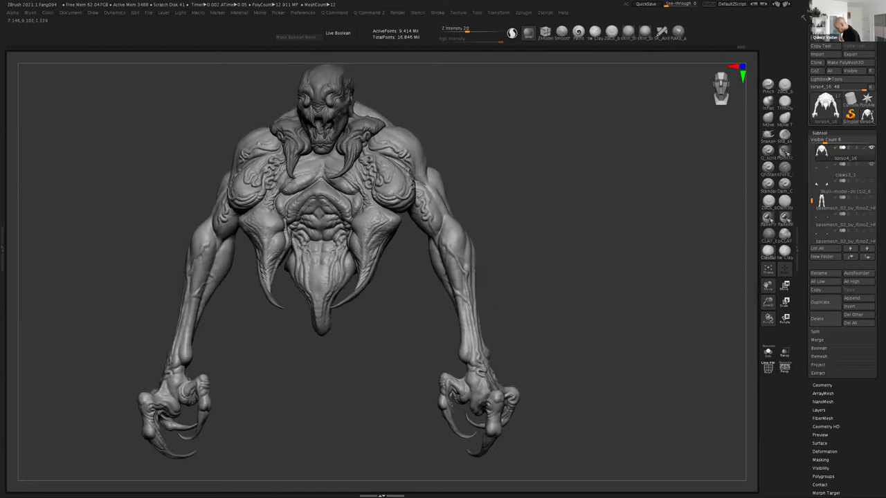
mouse_move(549, 366)
left_mouse_down()
mouse_move(563, 342)
mouse_move(525, 348)
mouse_move(589, 335)
mouse_move(561, 326)
mouse_move(678, 318)
left_mouse_up()
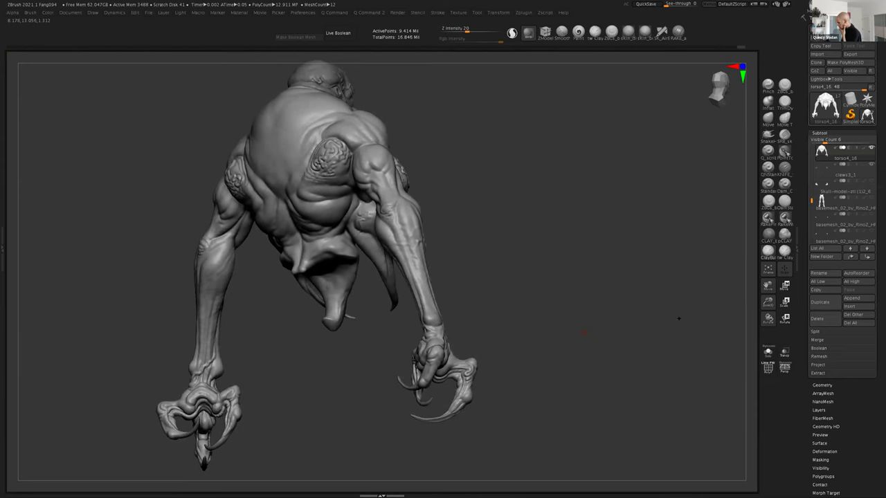
mouse_move(271, 407)
left_mouse_down("alt")
mouse_move(410, 356)
mouse_move(421, 327)
left_mouse_up("alt")
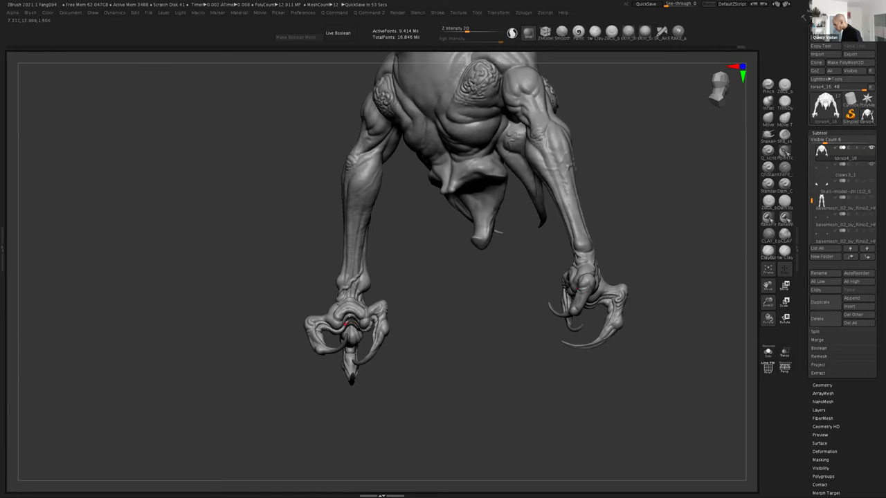
mouse_move(445, 354)
left_mouse_down()
mouse_move(454, 360)
mouse_move(508, 332)
mouse_move(385, 309)
left_mouse_up()
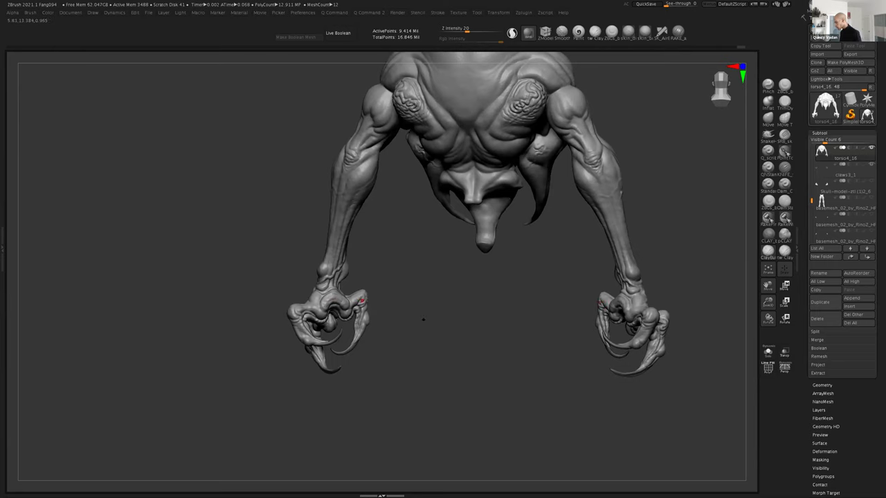
left_click_drag(419, 321, 424, 321)
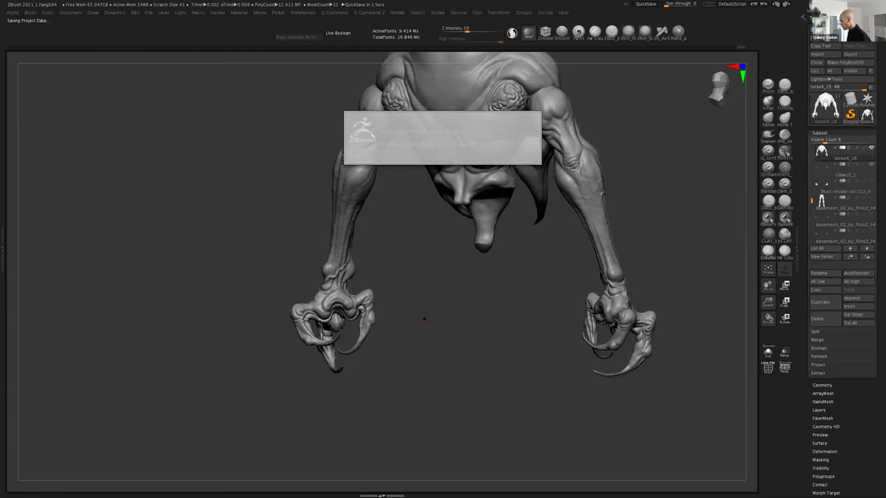
mouse_move(401, 320)
left_mouse_down()
mouse_move(363, 321)
mouse_move(508, 307)
left_mouse_up()
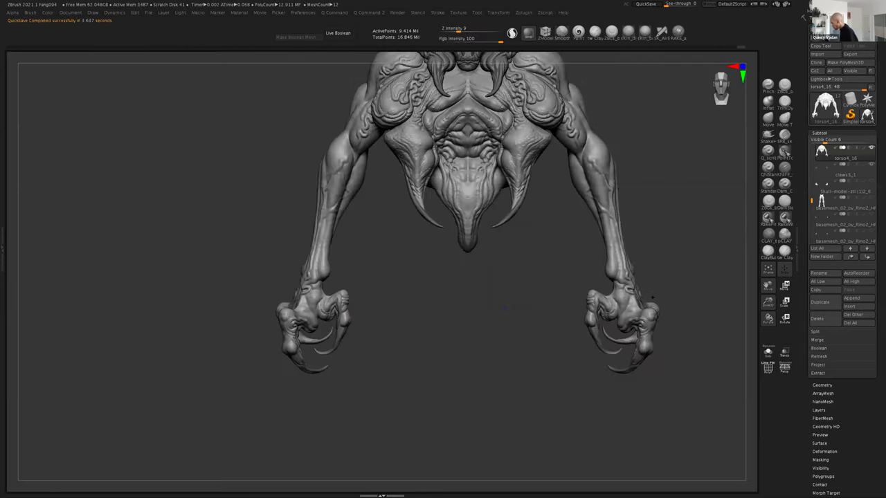
- Refine the outer edges of the abdominal muscles between the side flaps with ClayBuildup strokes at Z Intensity 20
left_click_drag(768, 286, 602, 342)
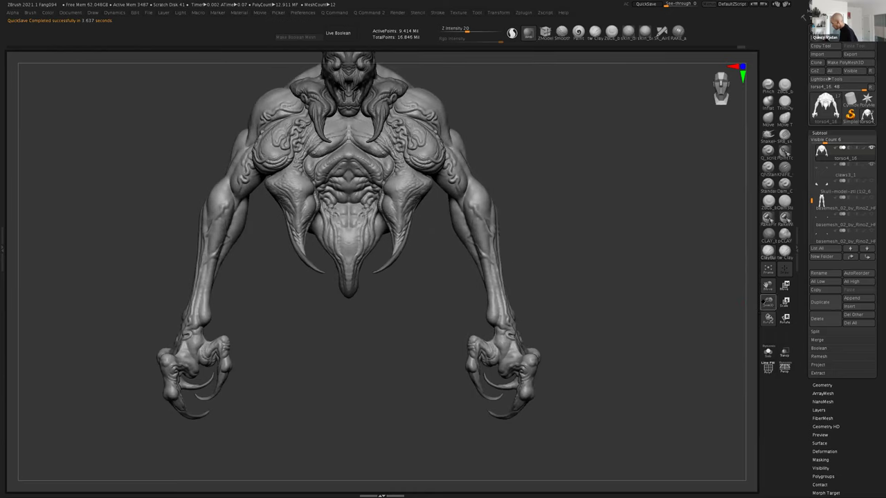
mouse_move(768, 302)
left_mouse_down()
mouse_move(758, 327)
mouse_move(651, 346)
left_mouse_up()
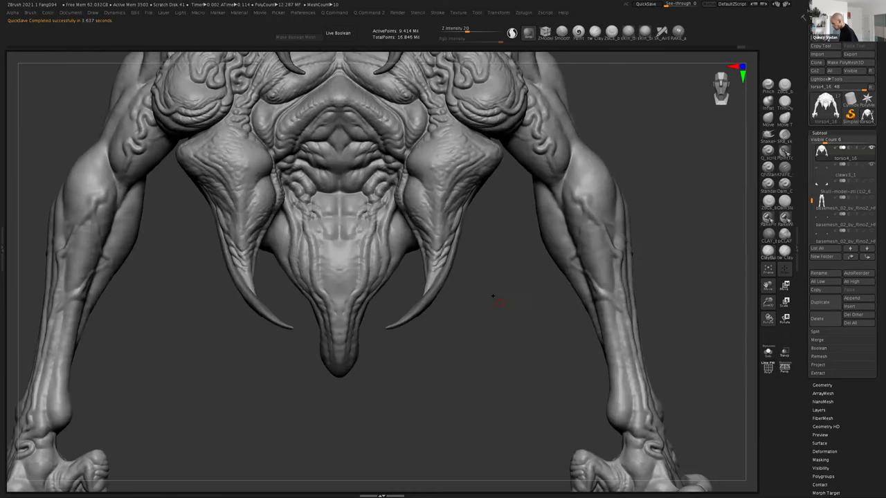
left_click_drag(495, 297, 494, 326)
left_click_drag(361, 213, 358, 216)
key("space")
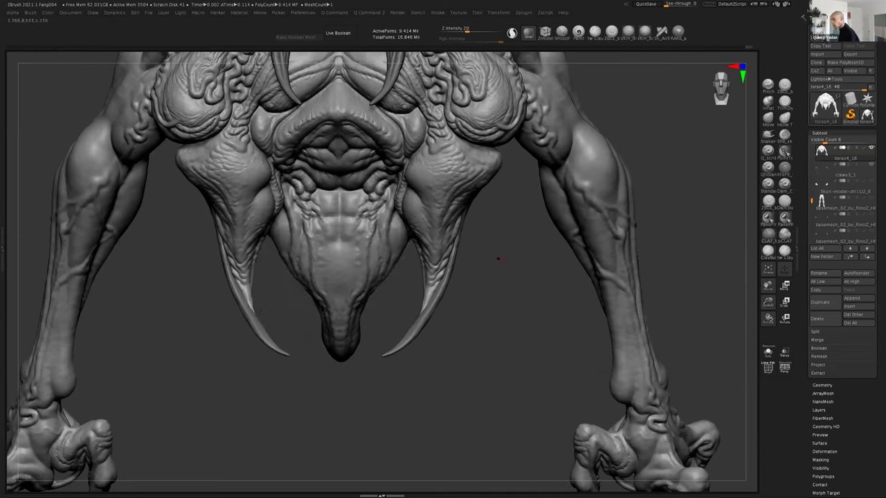
left_click_drag(491, 265, 365, 207)
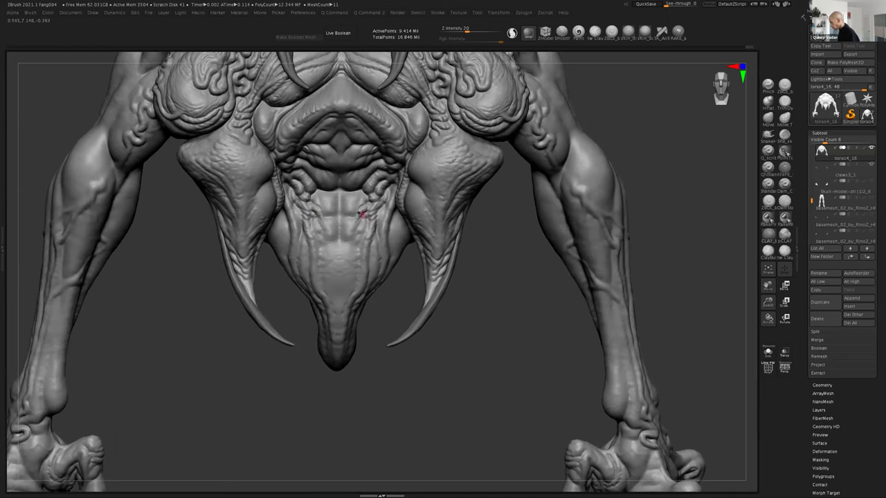
key("b")
key("c")
key("b")
key("space")
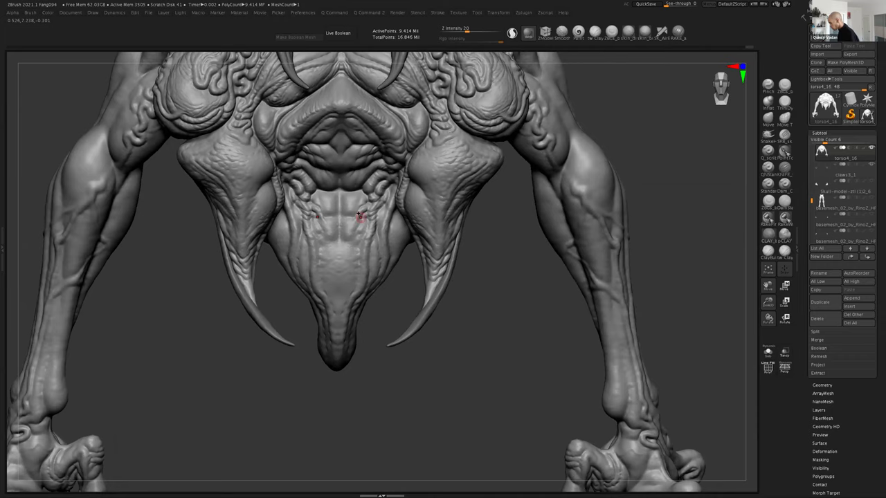
left_click_drag(350, 209, 370, 215)
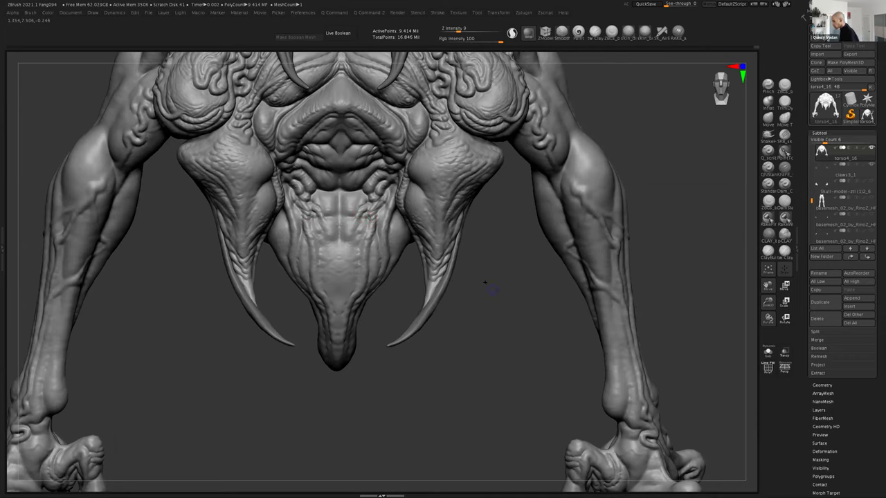
left_click_drag(486, 282, 484, 292, "shift")
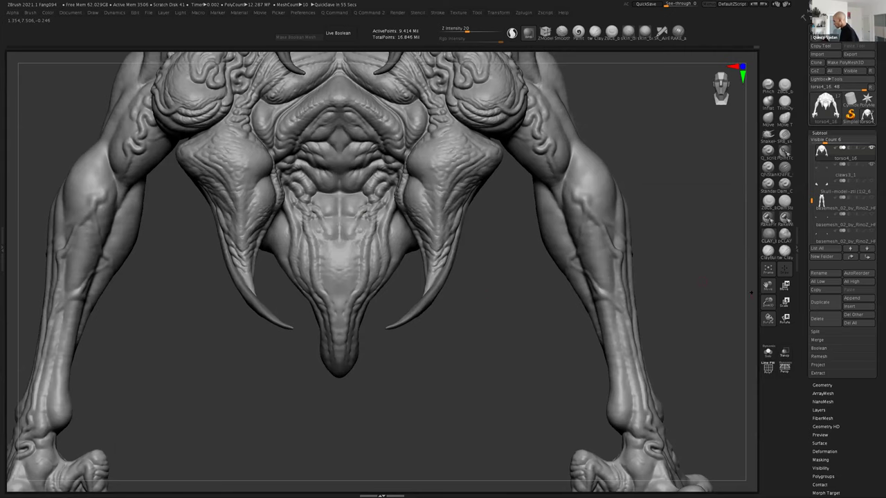
- Make the Extract9_7 head subtool active and frame the face and hanging flaps up close
mouse_move(767, 285)
left_mouse_down()
mouse_move(790, 496)
mouse_move(798, 493)
left_mouse_up()
left_click(443, 181, "alt")
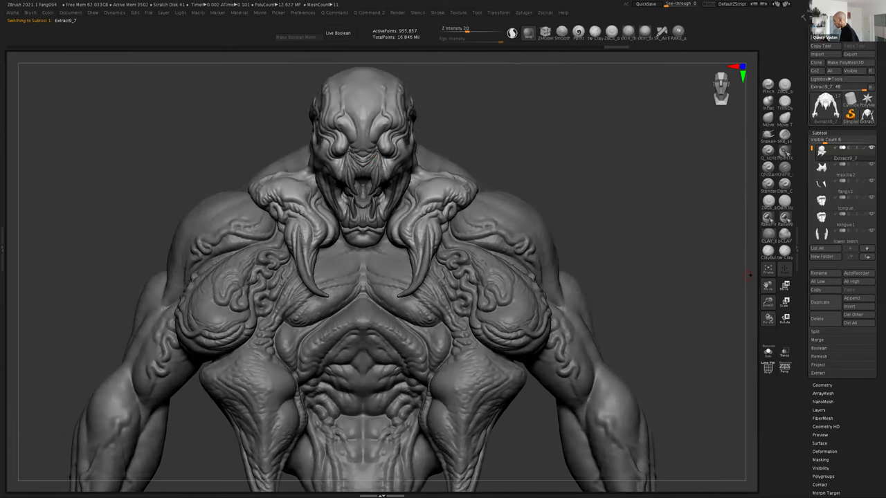
left_click_drag(768, 301, 768, 346)
mouse_move(768, 286)
left_mouse_down()
mouse_move(745, 292)
mouse_move(724, 327)
left_mouse_up()
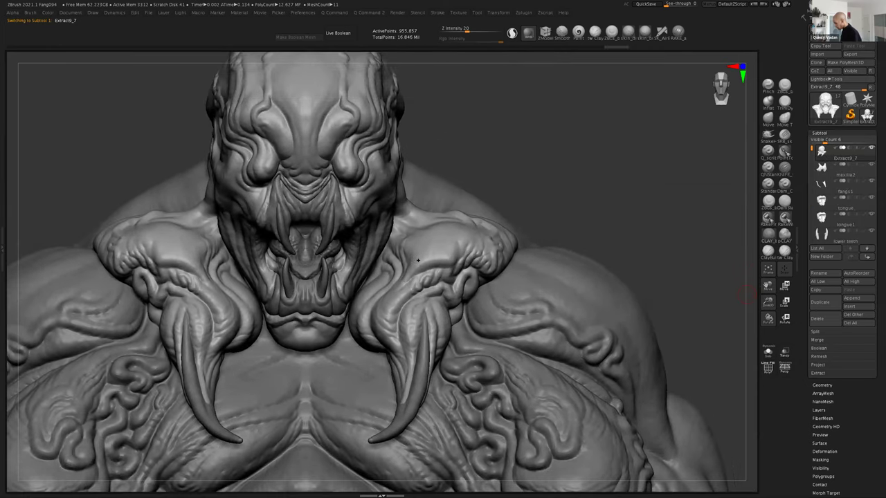
- Refine the folds on the inner edges of the hanging flaps beside the jaw with short symmetrical brush strokes
key("space")
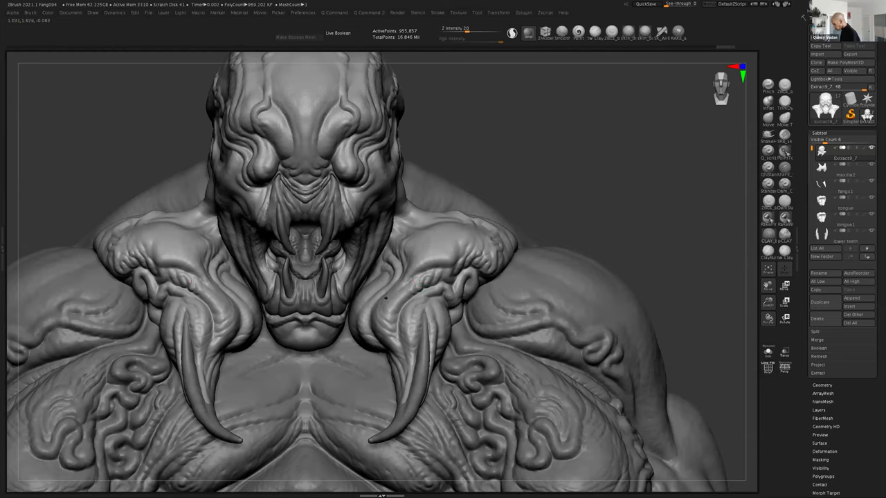
mouse_move(384, 308)
left_mouse_down()
mouse_move(394, 307)
mouse_move(384, 302)
mouse_move(393, 288)
left_mouse_up()
key("e")
right_click_drag(649, 314, 688, 281, "ctrl")
left_click_drag(636, 263, 639, 262)
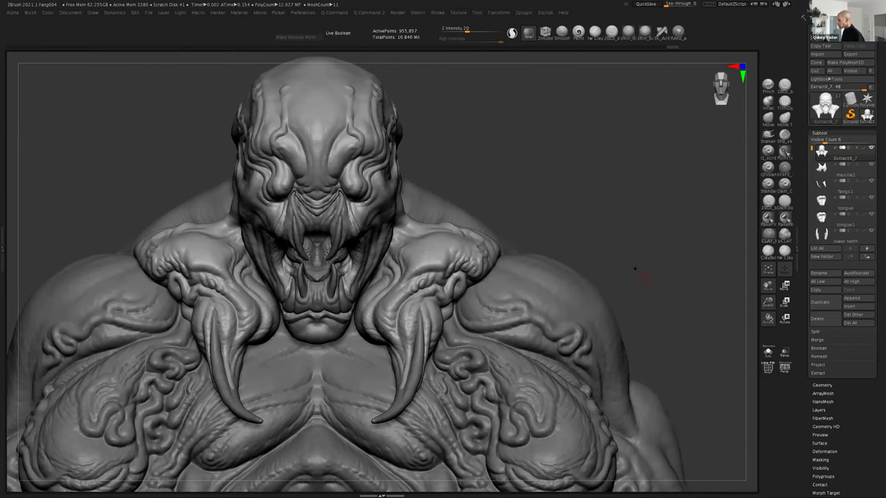
- Examine the head, open jaw and neck flaps from the front and three-quarter views
left_click_drag(640, 269, 645, 272)
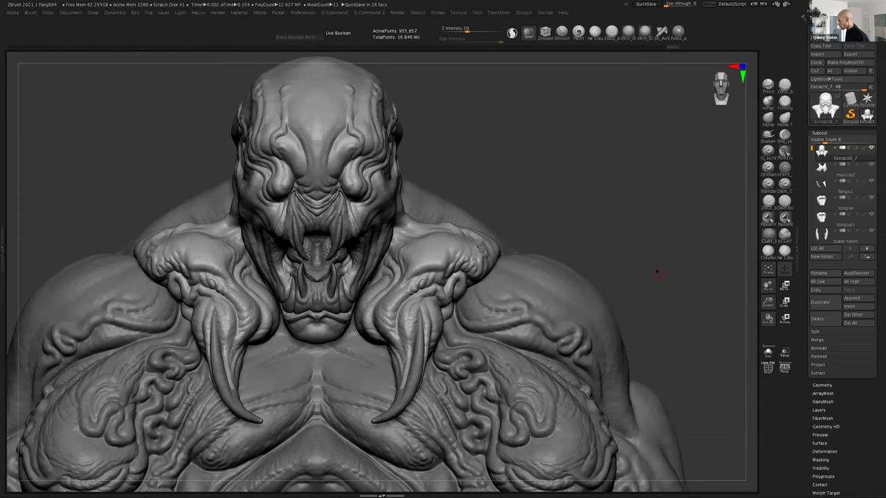
mouse_move(612, 245)
left_mouse_down()
mouse_move(616, 191)
mouse_move(442, 159)
left_mouse_up()
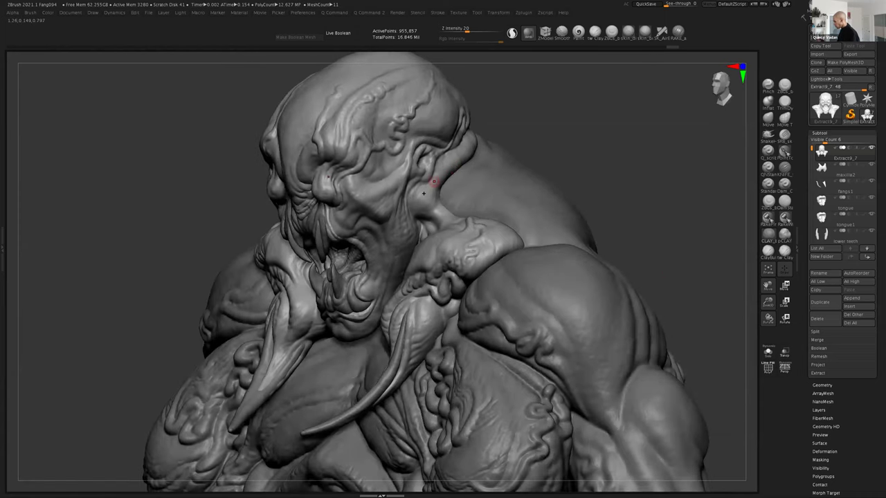
mouse_move(579, 143)
left_mouse_down()
mouse_move(594, 143)
mouse_move(573, 146)
left_mouse_up()
left_click_drag(497, 138, 477, 135)
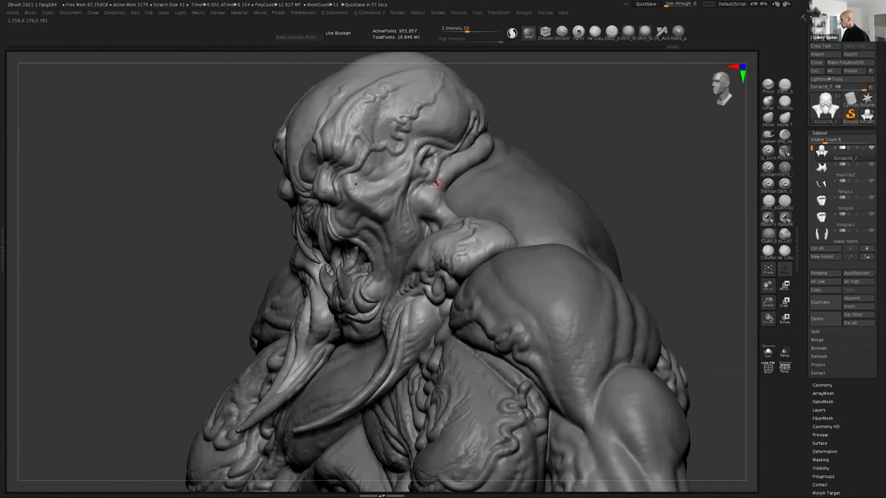
left_click_drag(607, 164, 658, 163)
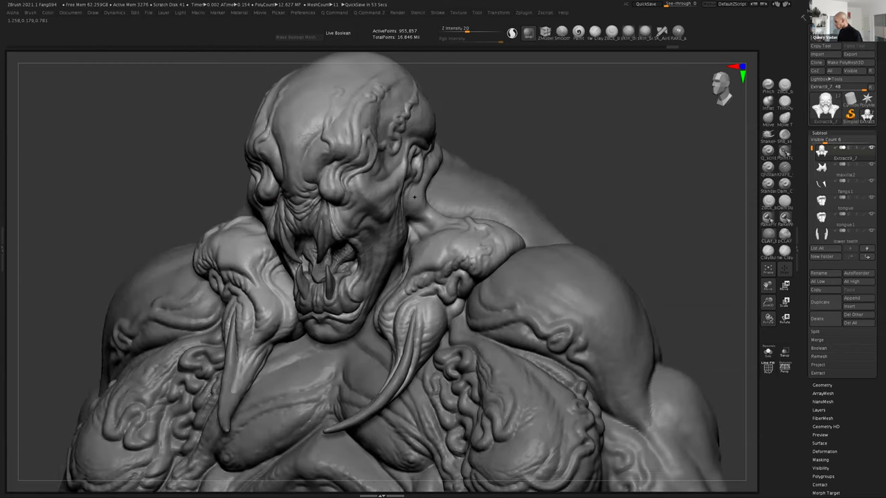
left_click_drag(554, 145, 469, 154)
left_click_drag(564, 152, 567, 149)
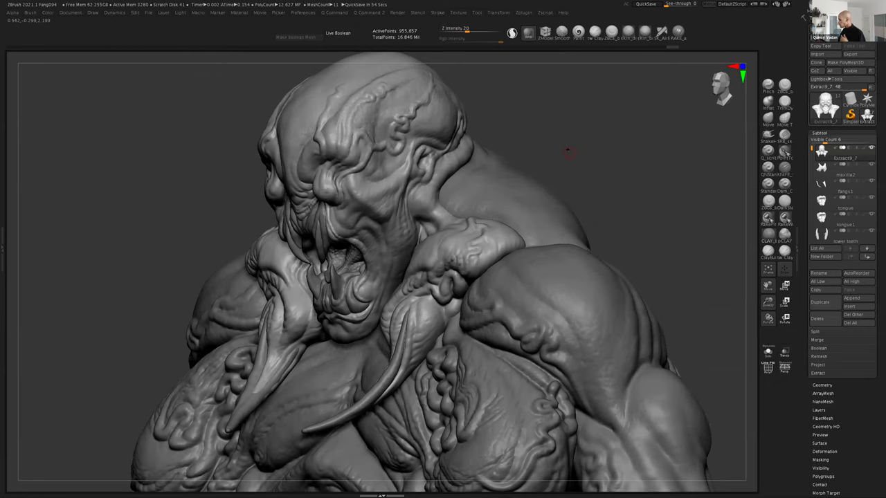
mouse_move(558, 160)
left_mouse_down()
mouse_move(580, 153)
mouse_move(562, 160)
left_mouse_up()
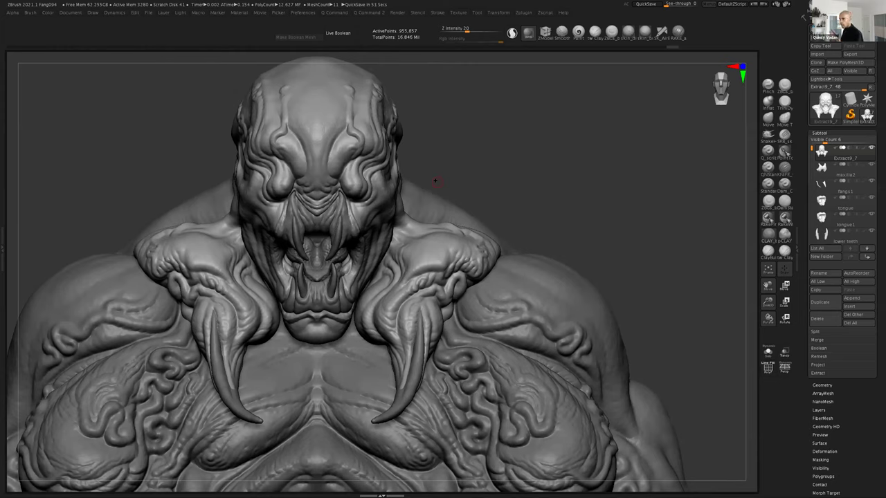
- Examine the torso from the front, then the back, shoulder growths, lower appendages and underside from rear angles
mouse_move(738, 280)
left_mouse_down("alt")
mouse_move(719, 232)
mouse_move(722, 240)
mouse_move(579, 247)
mouse_move(608, 247)
mouse_move(608, 236)
left_mouse_up("alt")
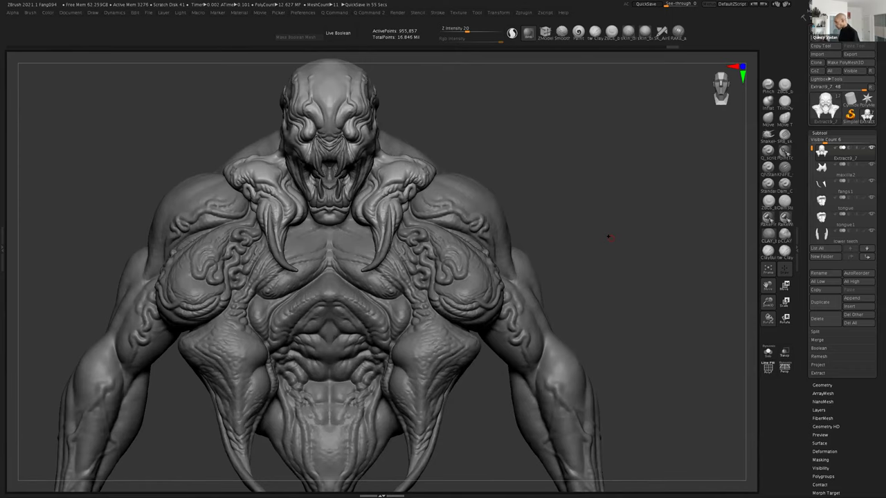
mouse_move(601, 250)
left_mouse_down()
mouse_move(593, 252)
mouse_move(639, 247)
mouse_move(627, 247)
mouse_move(639, 228)
mouse_move(547, 234)
left_mouse_up()
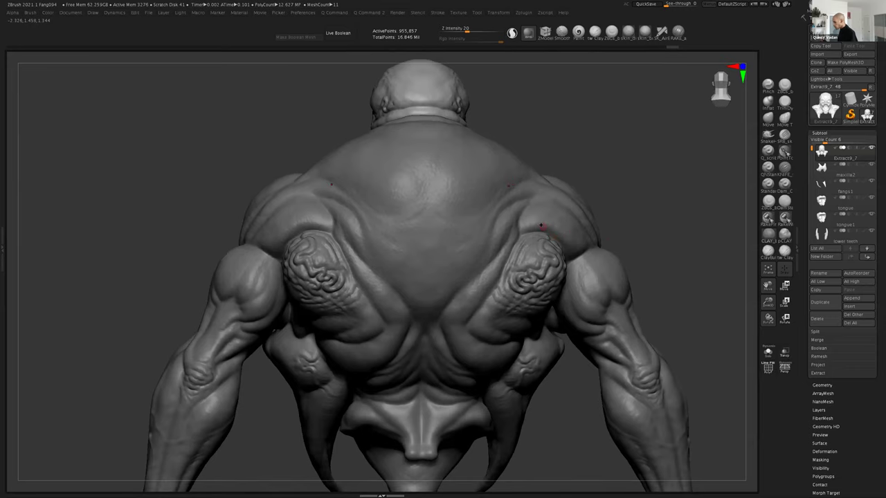
left_click_drag(628, 214, 625, 218)
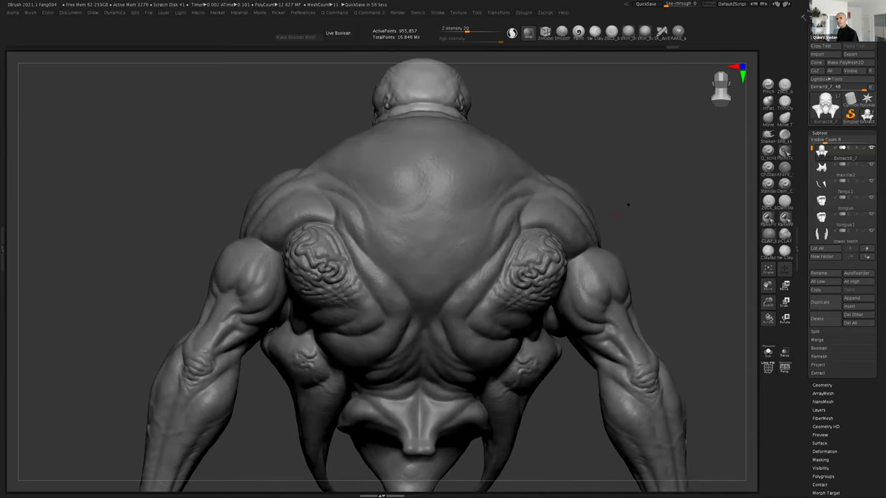
mouse_move(635, 204)
left_mouse_down()
mouse_move(619, 200)
mouse_move(638, 208)
mouse_move(625, 214)
mouse_move(443, 202)
left_mouse_up()
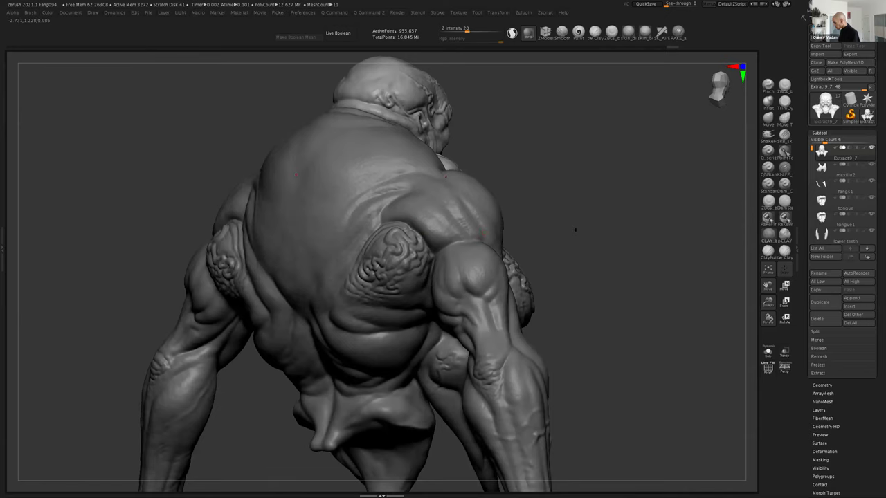
left_click_drag(575, 230, 458, 221)
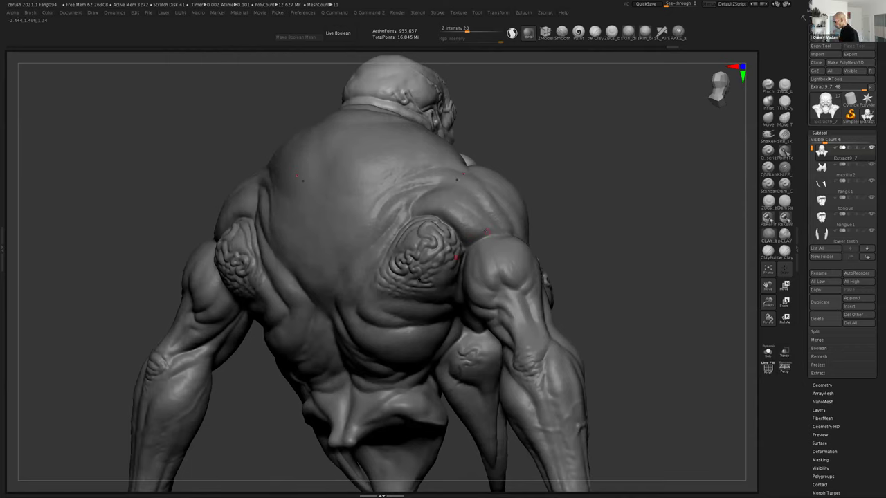
left_click_drag(564, 222, 613, 161)
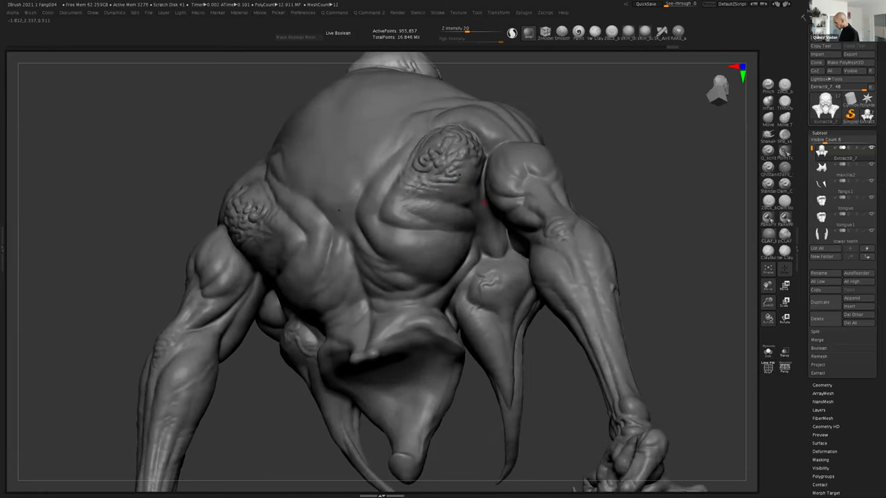
mouse_move(597, 197)
left_mouse_down()
mouse_move(668, 165)
mouse_move(558, 199)
left_mouse_up()
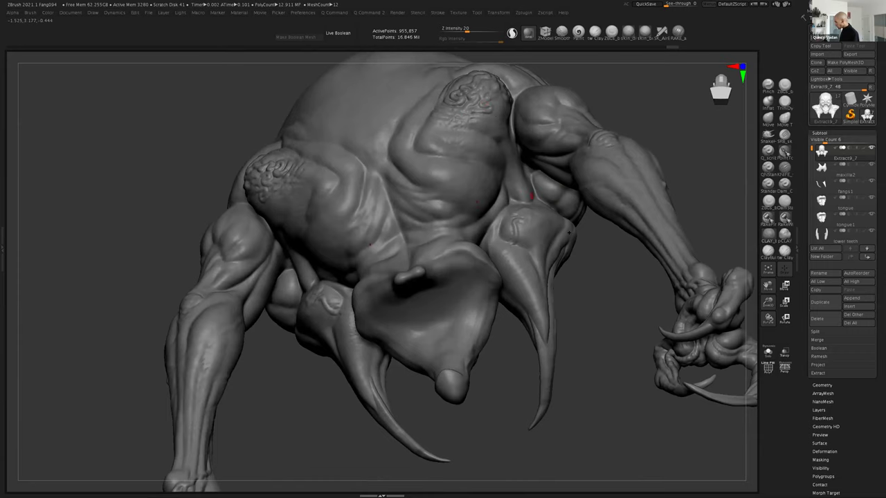
mouse_move(590, 274)
left_mouse_down()
mouse_move(648, 248)
mouse_move(645, 258)
mouse_move(629, 259)
mouse_move(622, 248)
left_mouse_up()
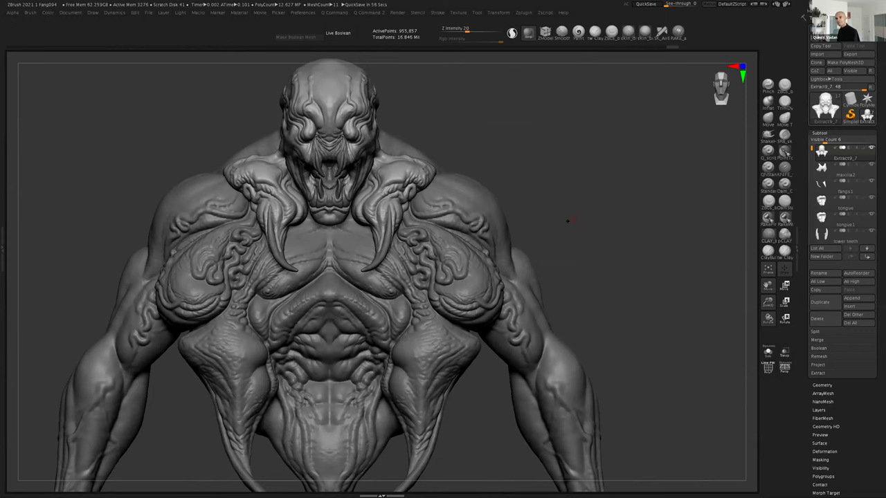
- Sculpt the upper surfaces of both neck flaps beside the face with symmetrical strokes, checking them from tilted front views
left_click_drag(573, 232, 594, 233)
left_click_drag(768, 302, 768, 336)
left_click_drag(768, 285, 777, 369)
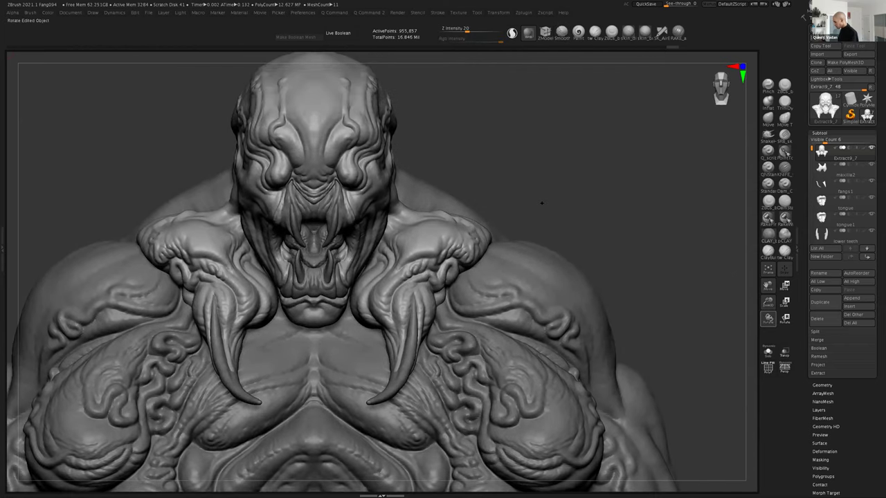
left_click_drag(514, 226, 513, 246)
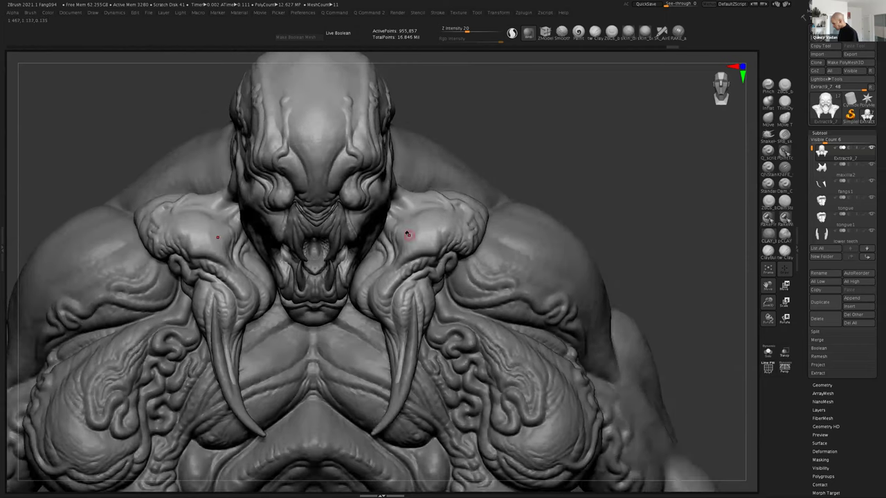
key("space")
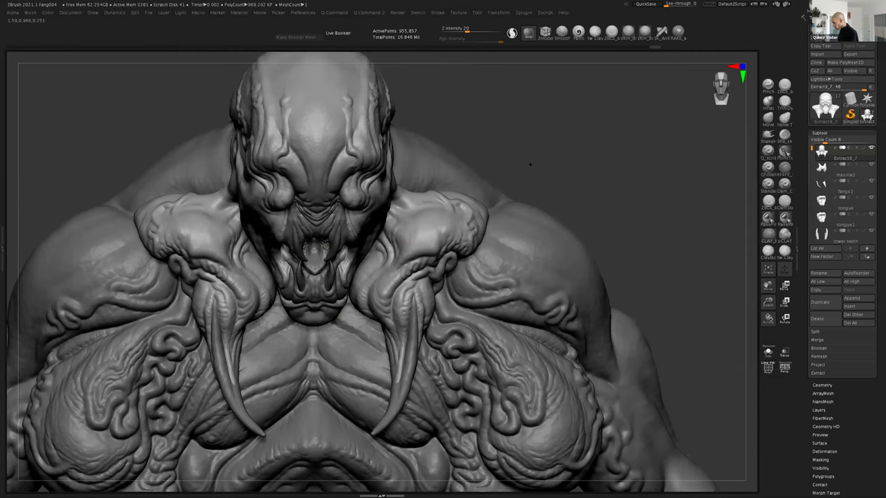
left_click_drag(530, 164, 408, 236)
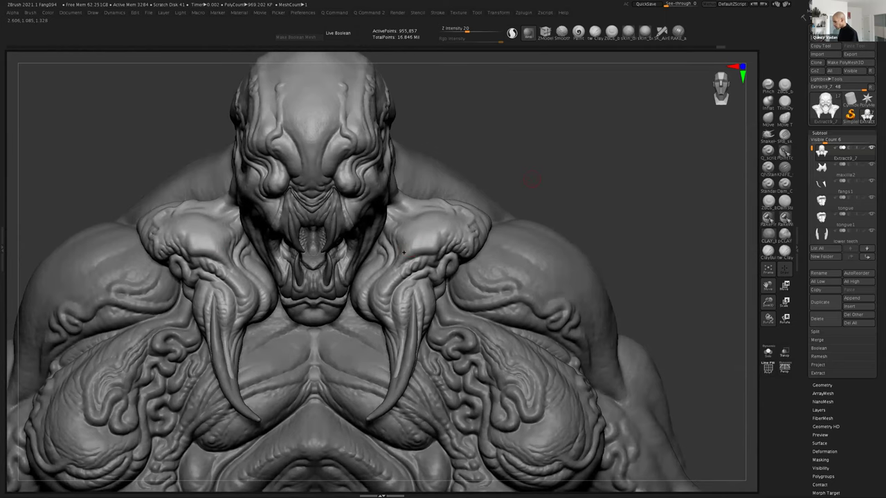
left_click_drag(532, 179, 407, 243)
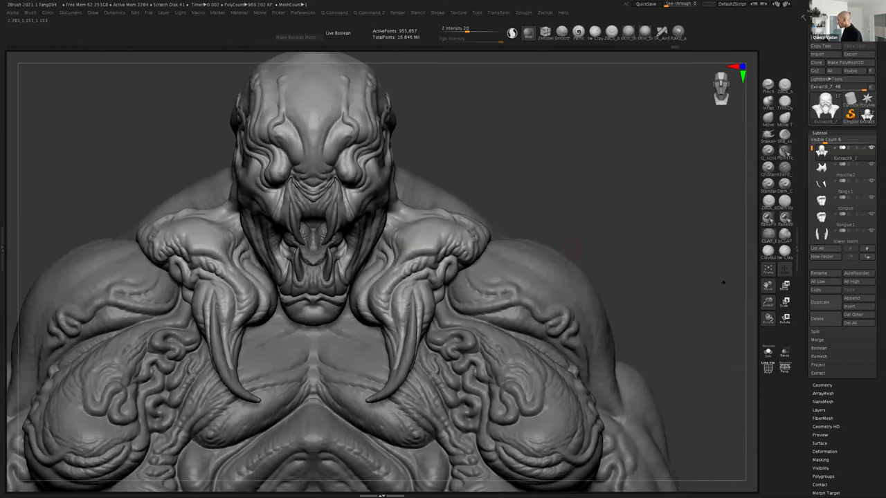
- Review the full creature from the front, including the long arms and clawed hands
left_click_drag(751, 255, 714, 195, "alt")
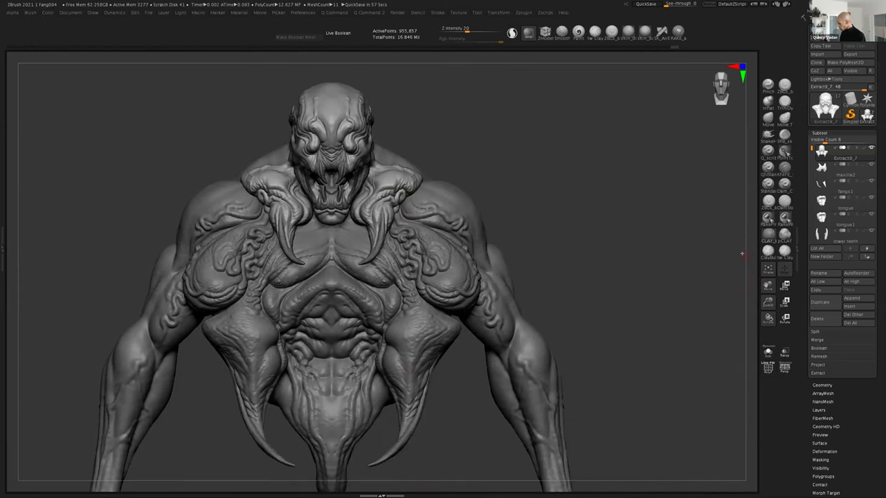
left_click_drag(562, 247, 597, 246)
mouse_move(767, 301)
left_mouse_down()
mouse_move(768, 285)
mouse_move(735, 277)
left_mouse_up()
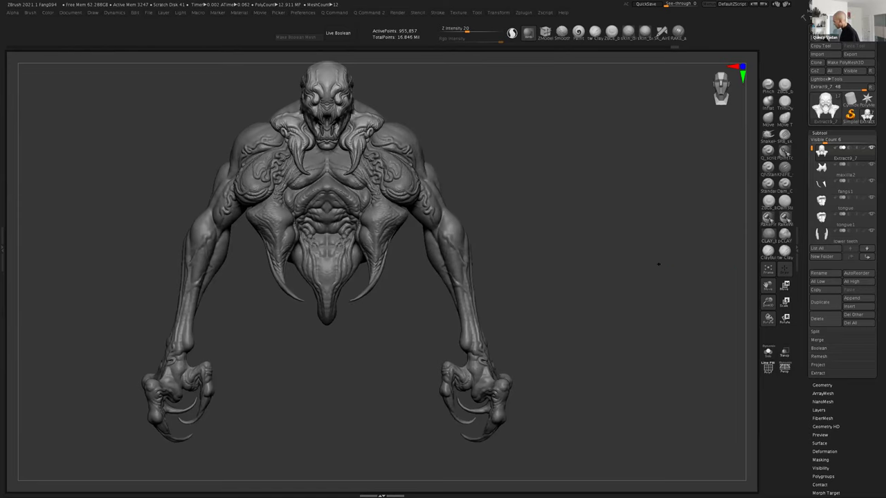
left_click(768, 269)
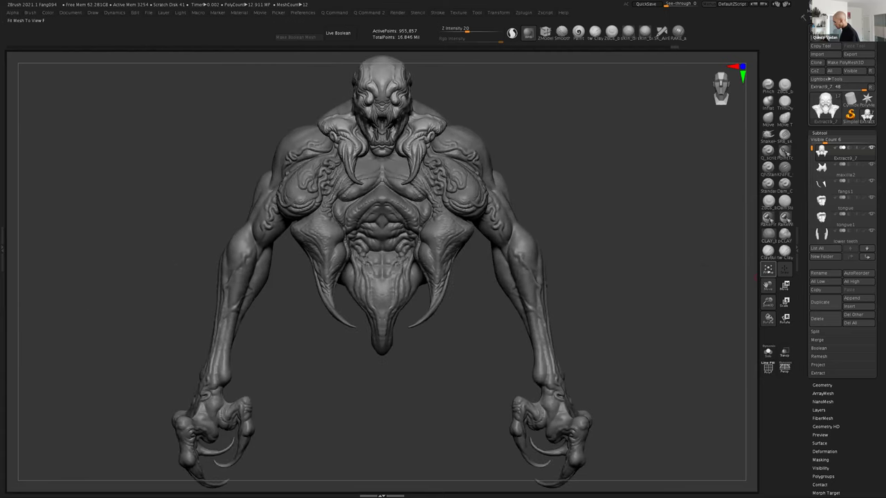
- Sculpt and smooth the rounded tops of both neck flaps with symmetrical strokes, checking their form from front and above
left_click(768, 269)
left_click_drag(631, 232, 630, 258)
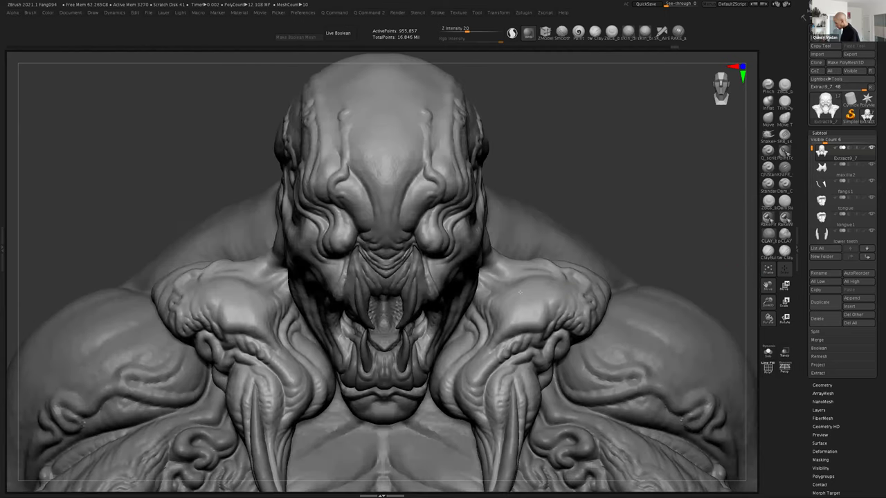
key("space")
left_click(516, 295)
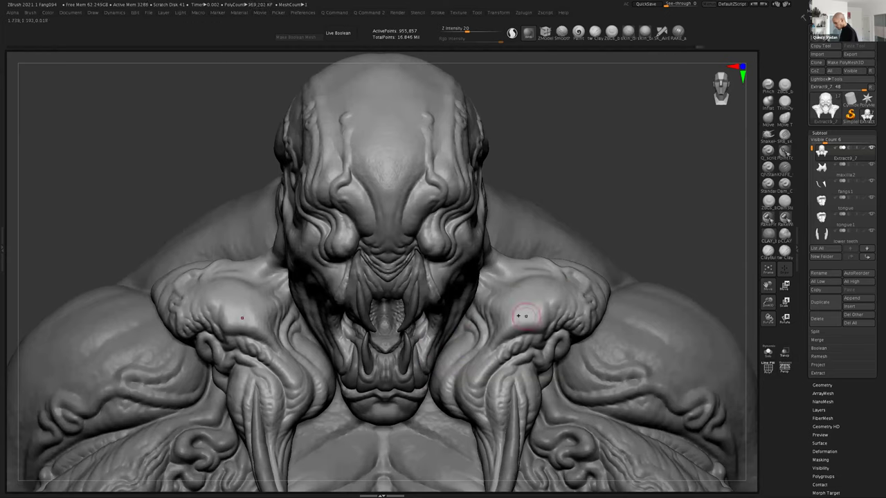
left_click_drag(539, 308, 533, 300)
key("shift")
key("shift")
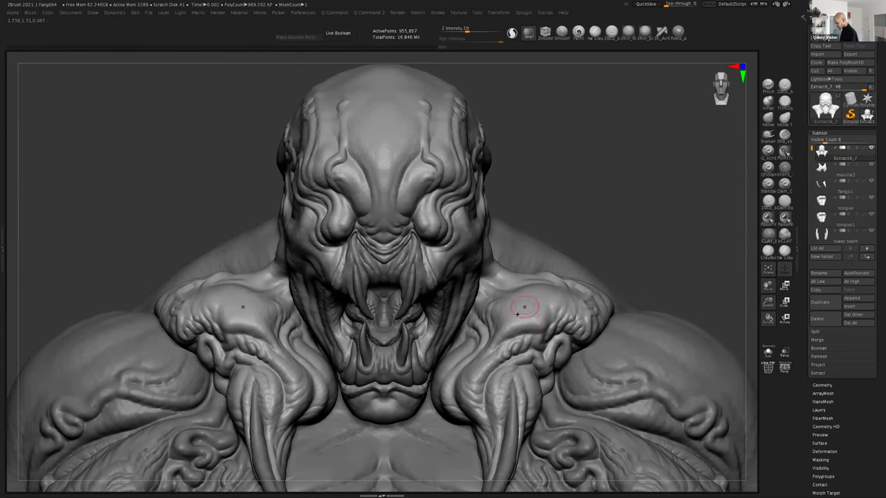
right_click_drag(519, 313, 527, 286)
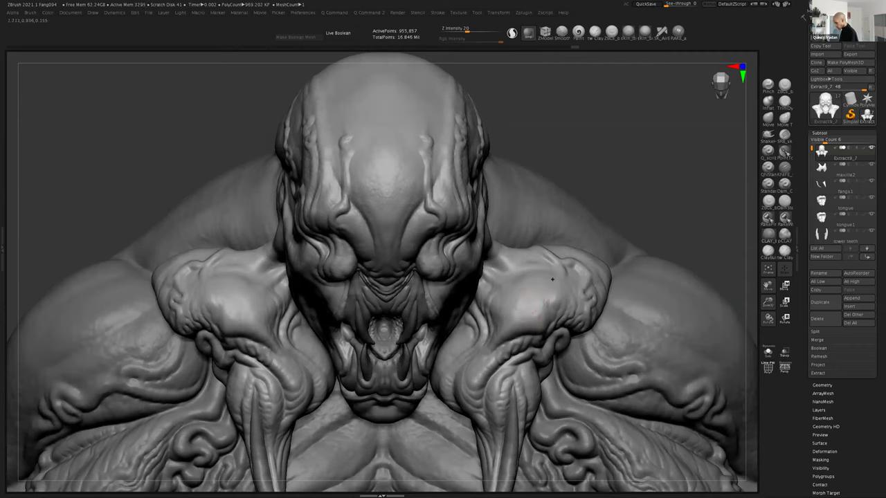
left_click_drag(581, 204, 536, 286)
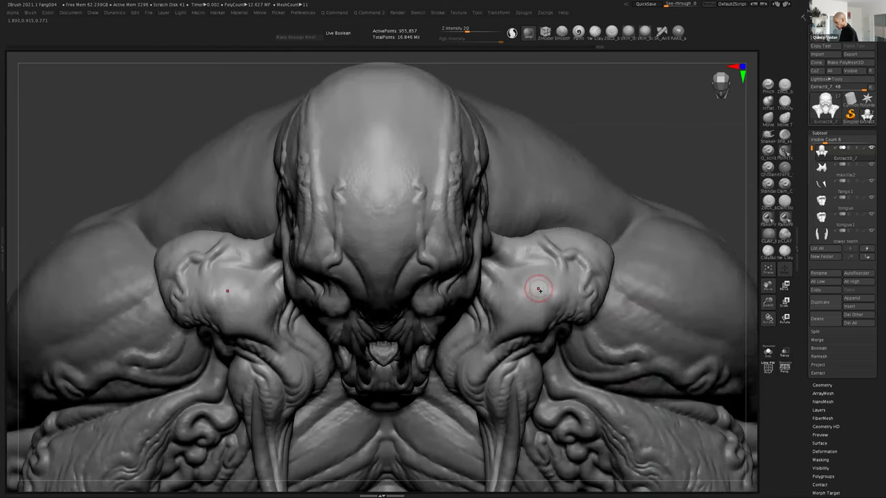
left_click_drag(608, 93, 603, 42)
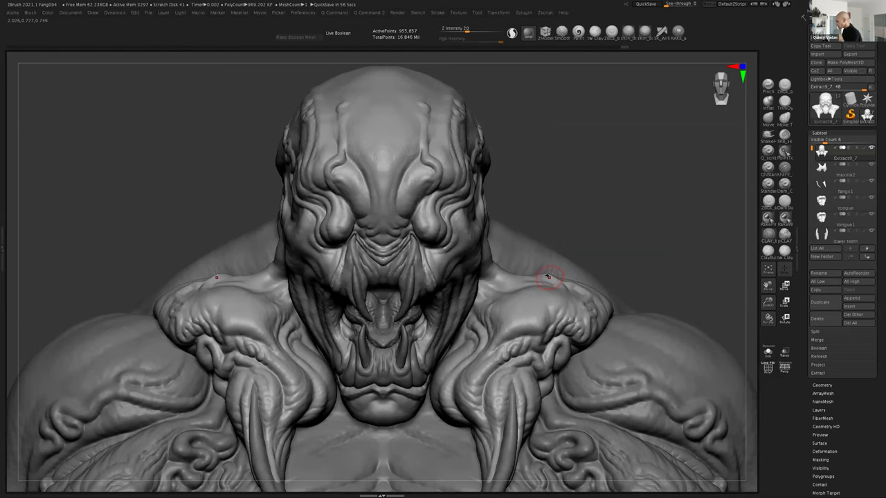
mouse_move(746, 305)
left_mouse_down("alt")
mouse_move(744, 265)
mouse_move(731, 250)
left_mouse_up("alt")
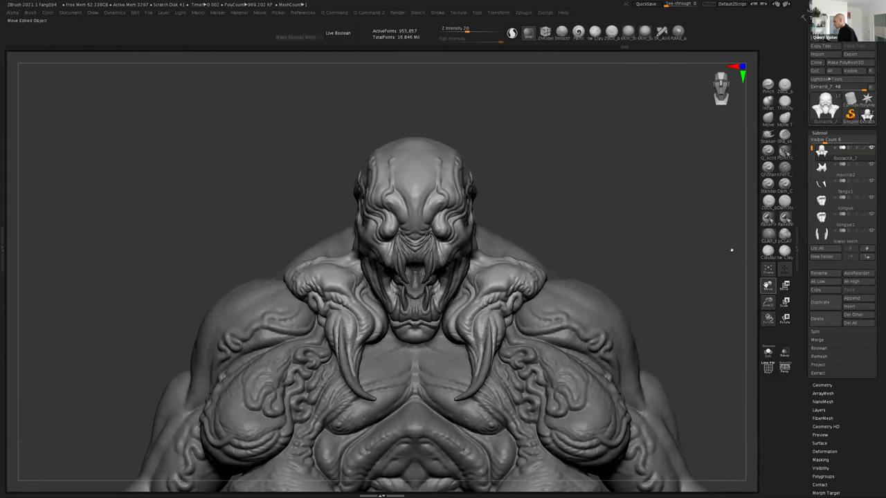